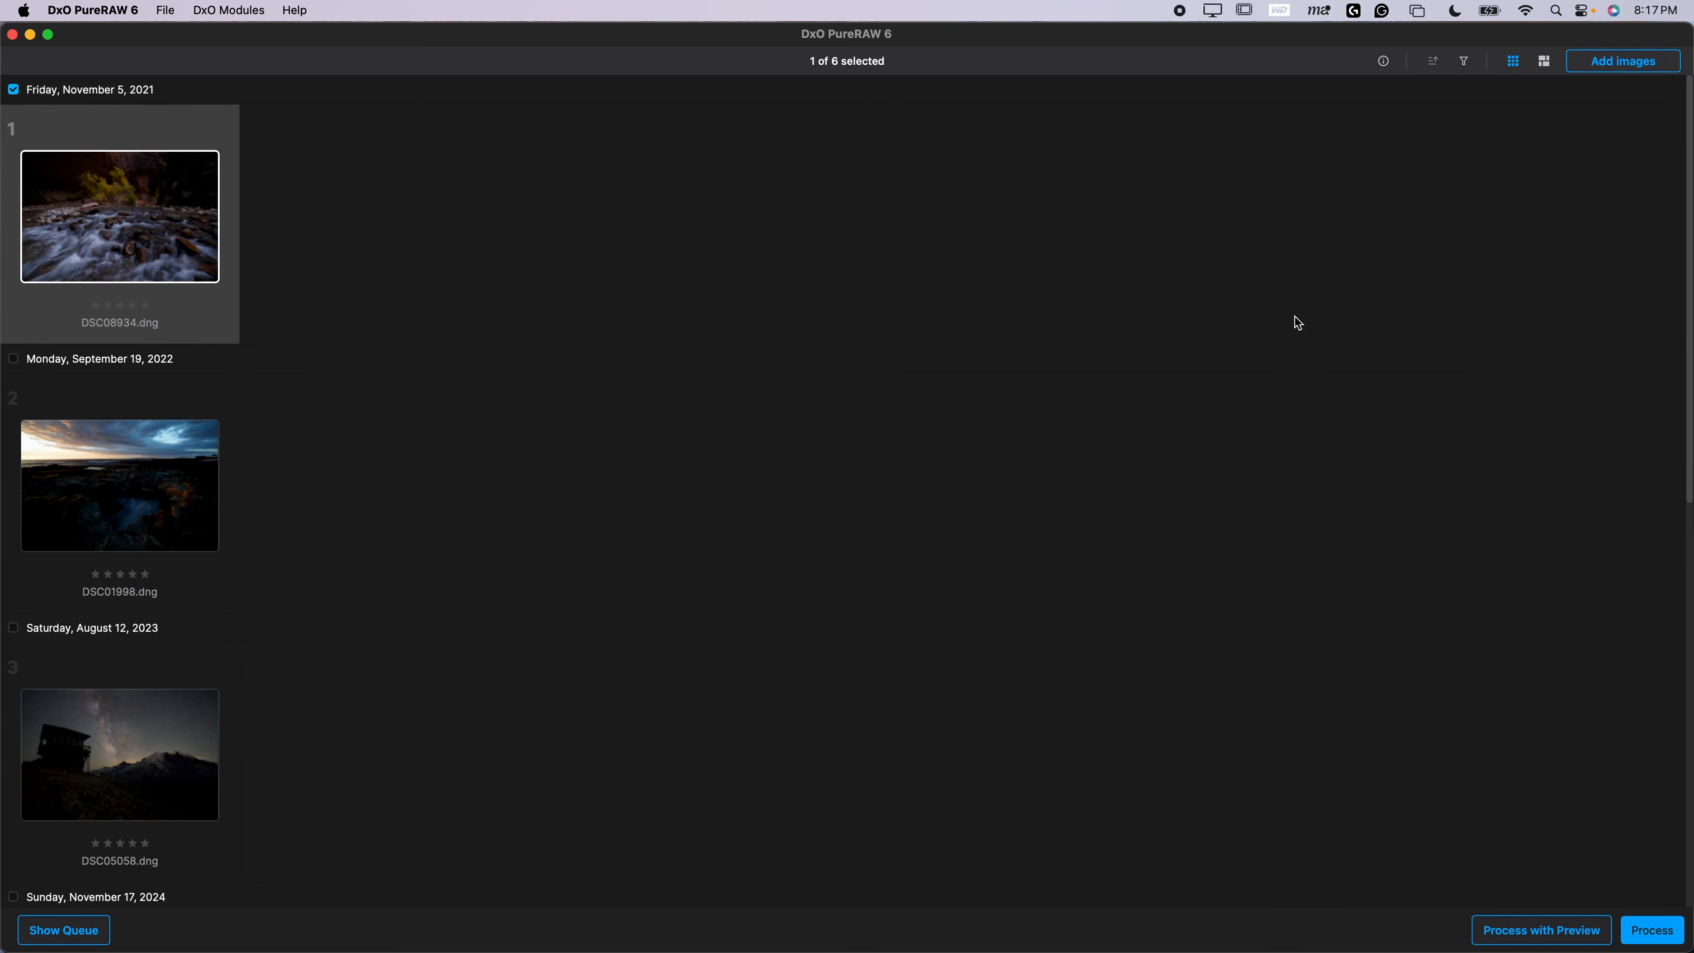
# Open DSC08934.dng in the processing preview and compare the original RAW with the DeepPRIME XD3 result around the yellow trees
pyautogui.click(13, 90)
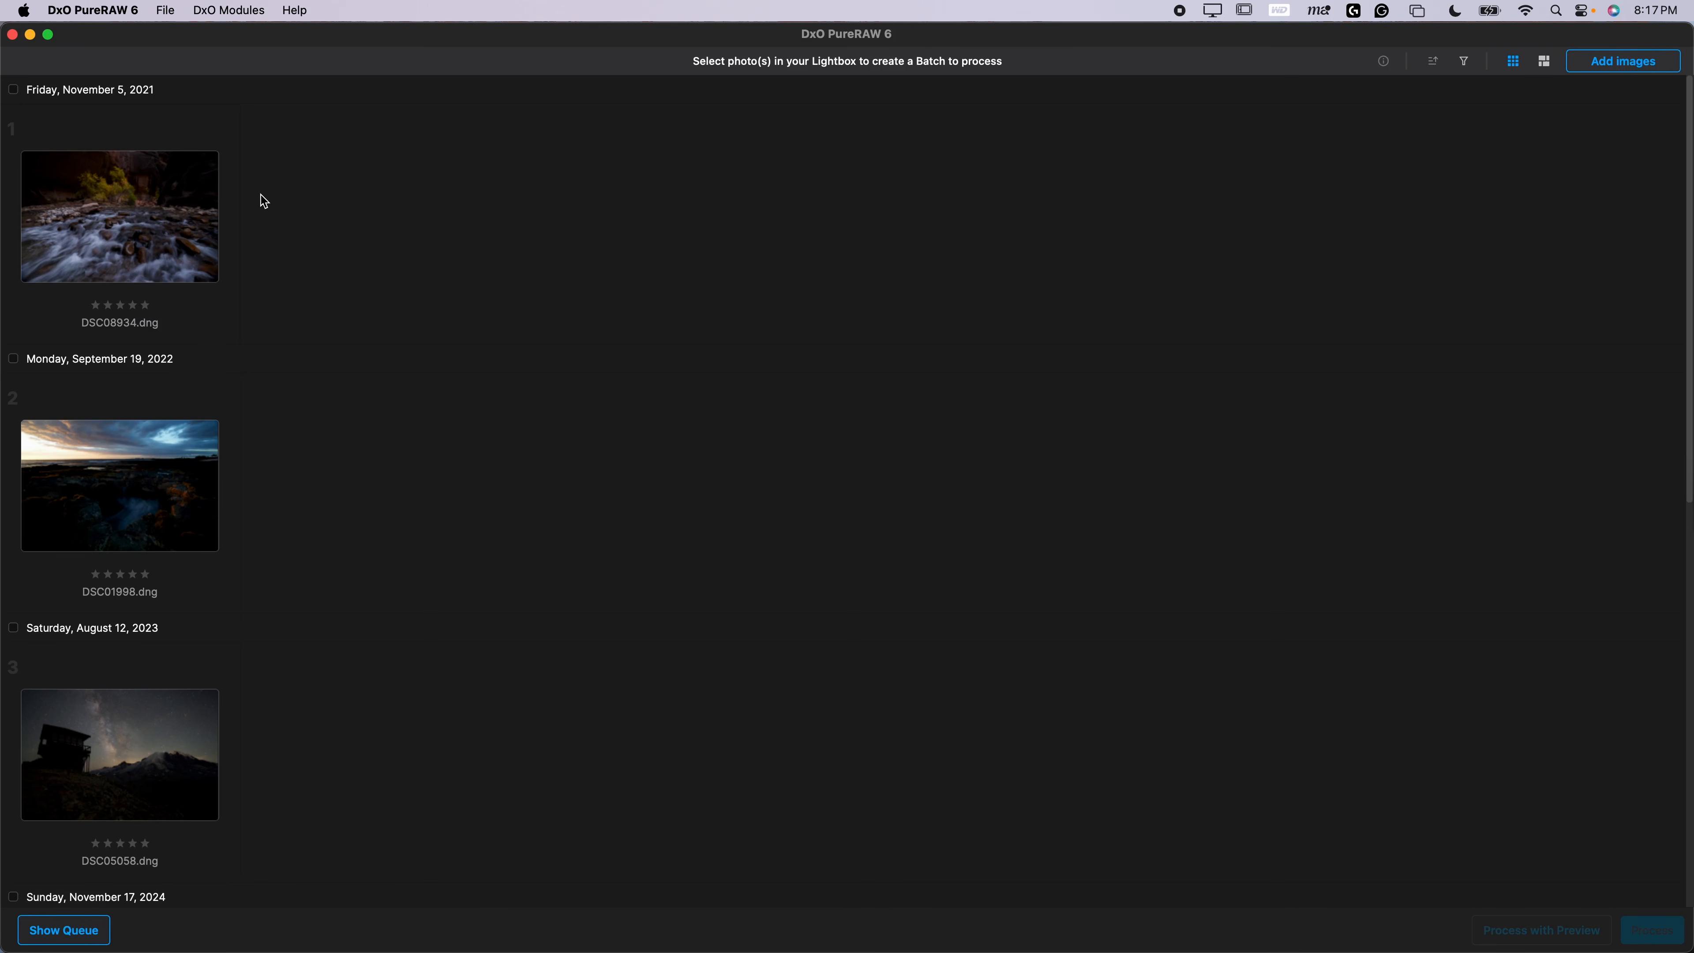
pyautogui.click(142, 203)
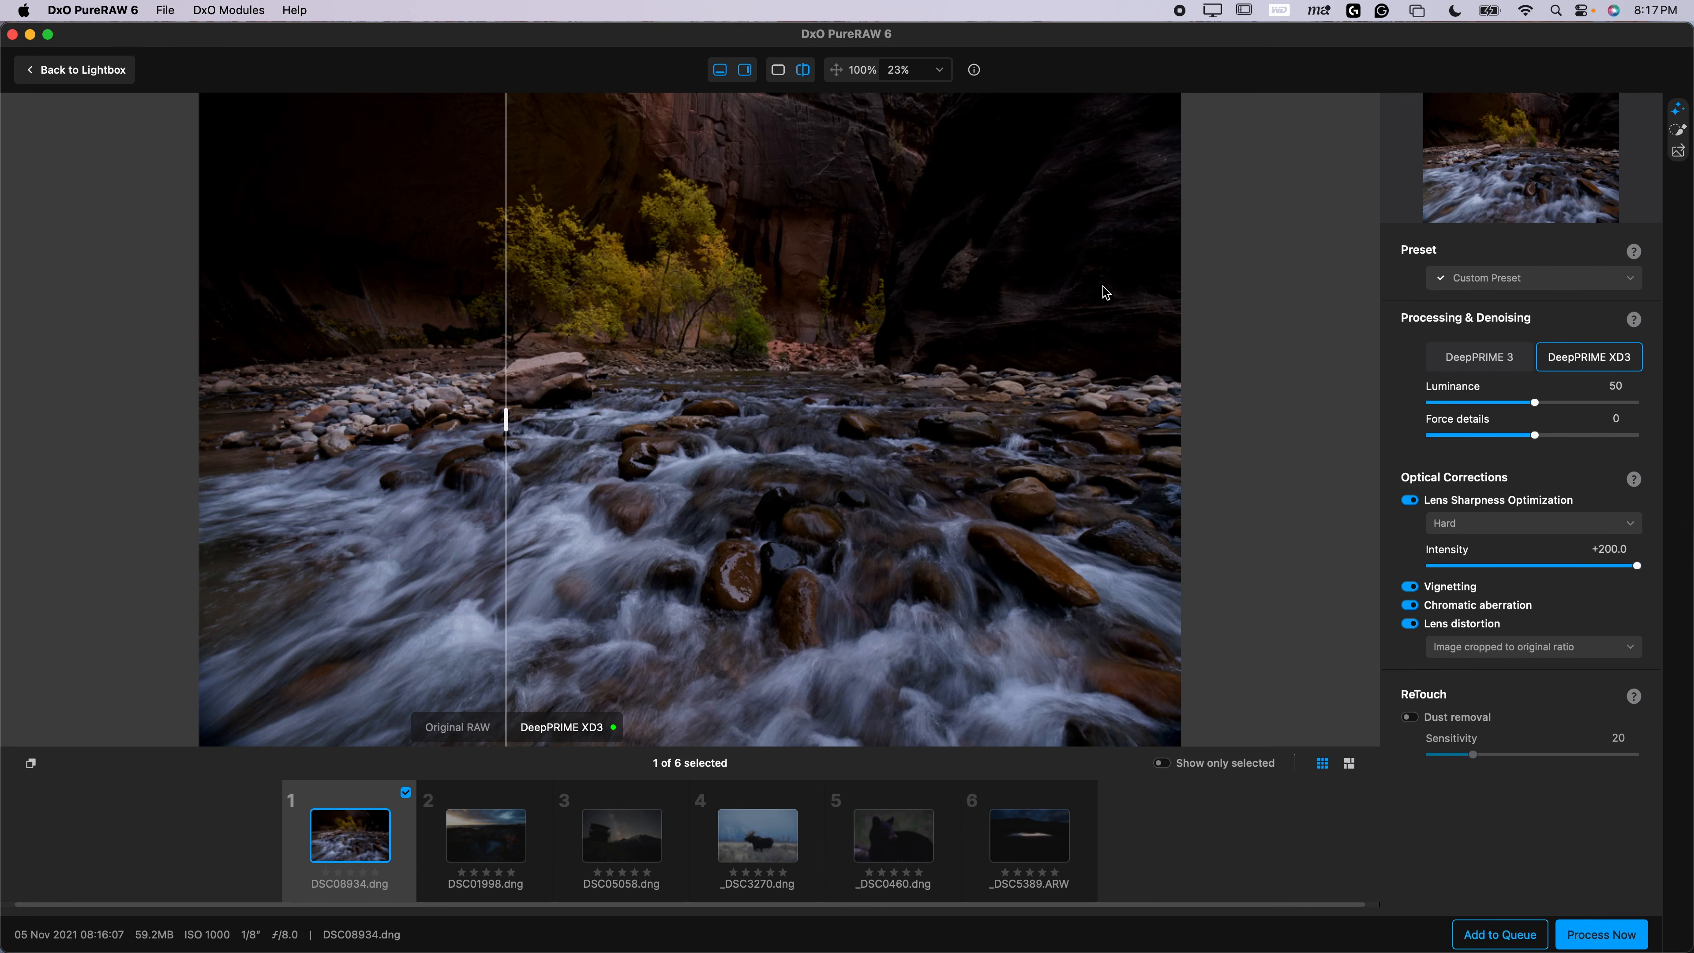
pyautogui.moveTo(505, 419); pyautogui.dragTo(692, 417)
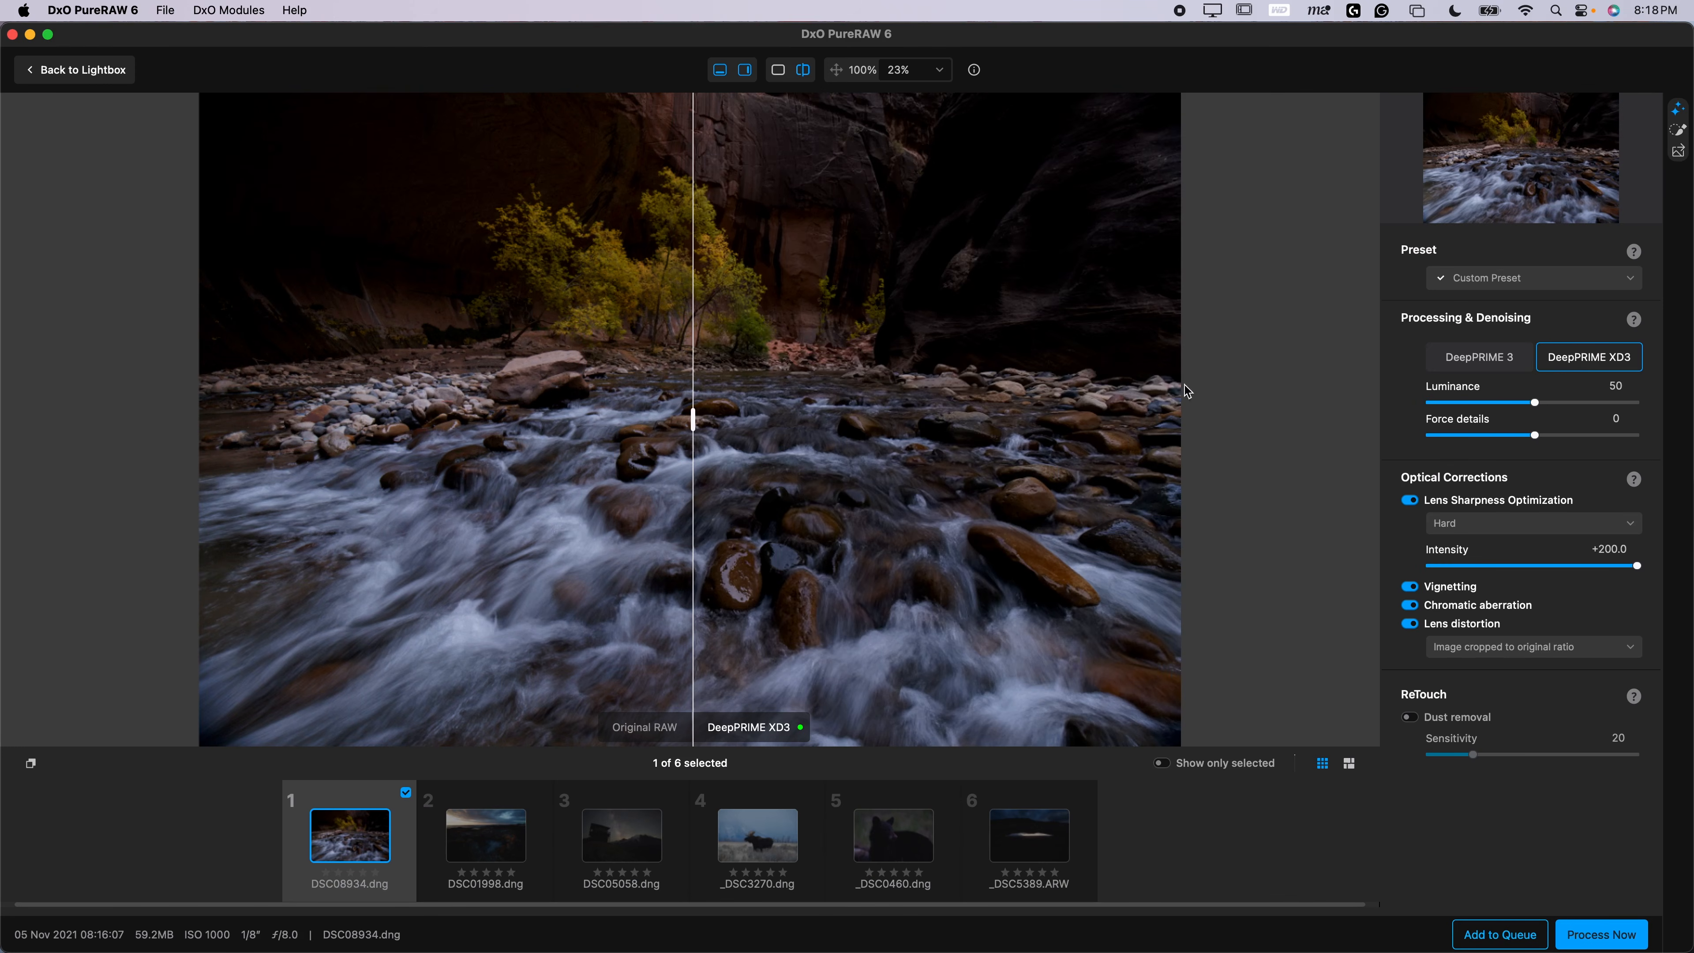
pyautogui.click(621, 313)
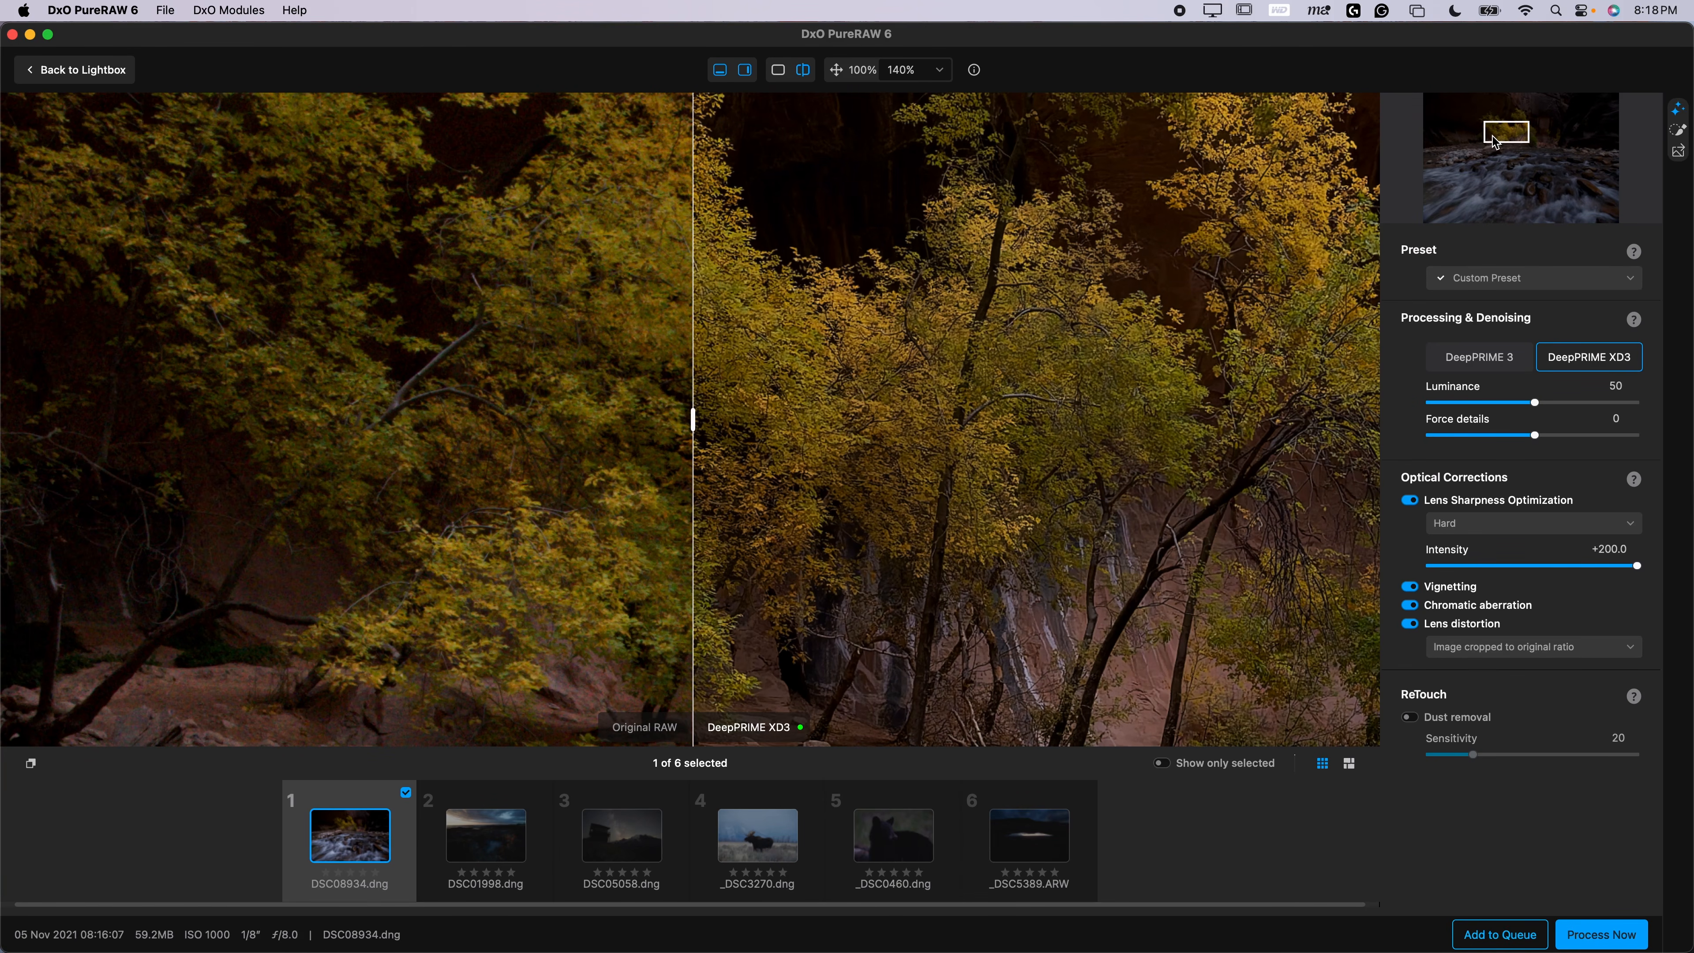
pyautogui.moveTo(1494, 142); pyautogui.dragTo(1484, 116)
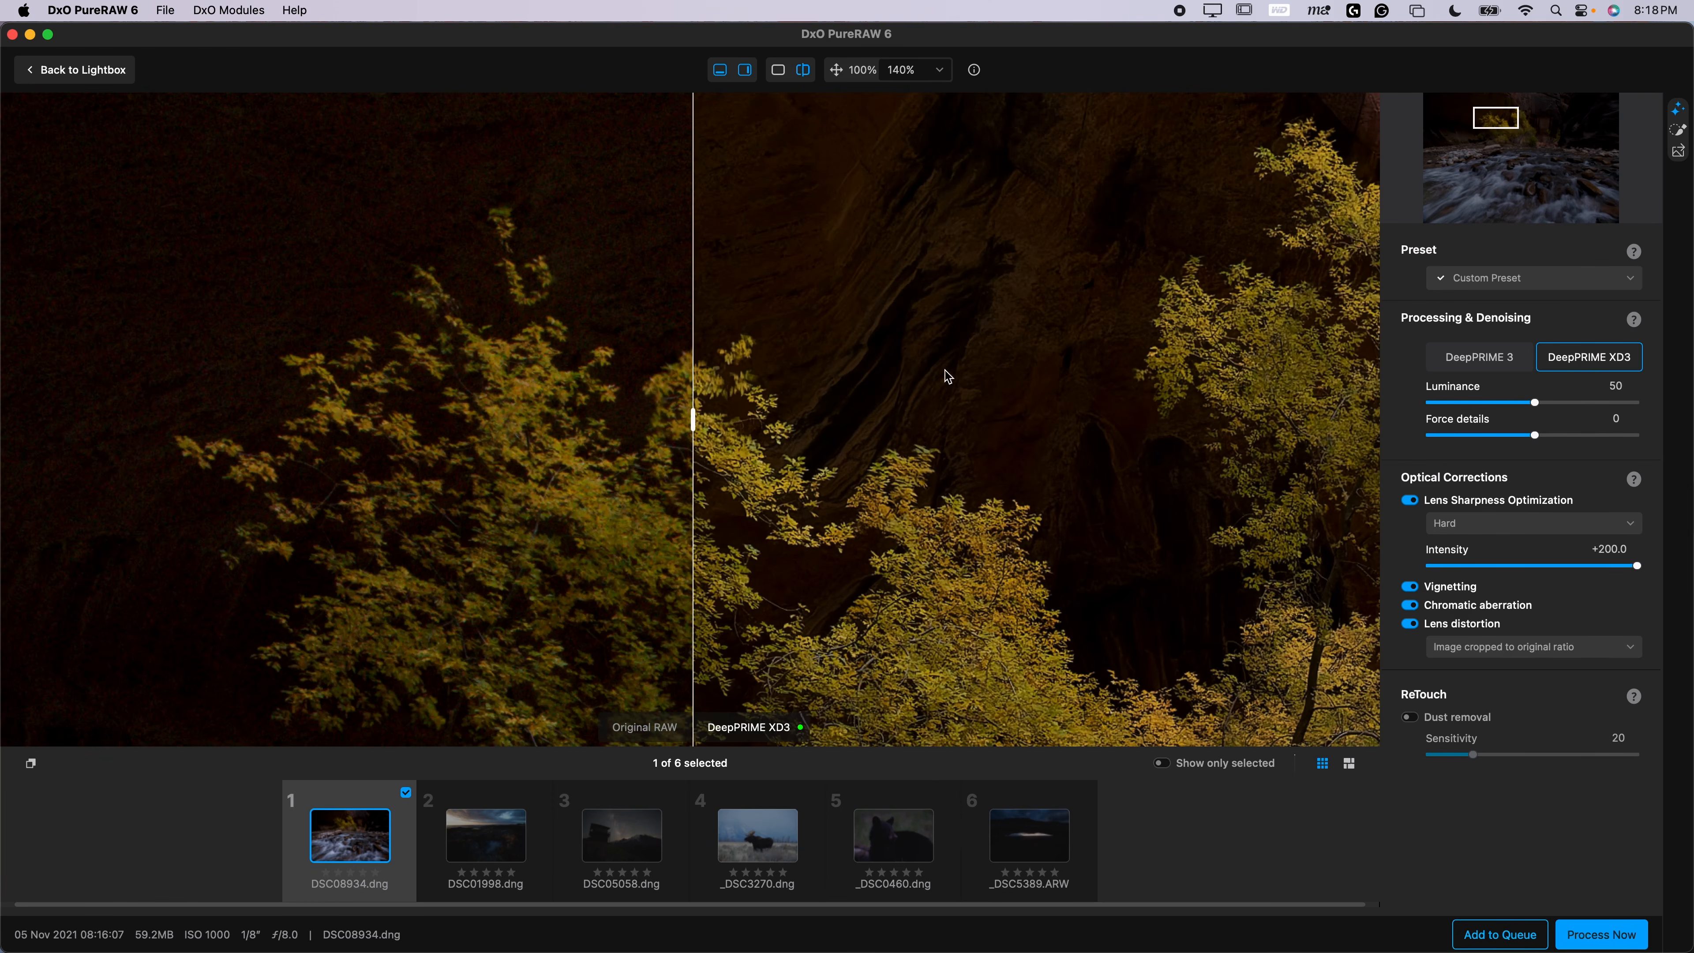
pyautogui.moveTo(694, 420)
pyautogui.mouseDown()
pyautogui.moveTo(481, 424)
pyautogui.moveTo(666, 421)
pyautogui.mouseUp()
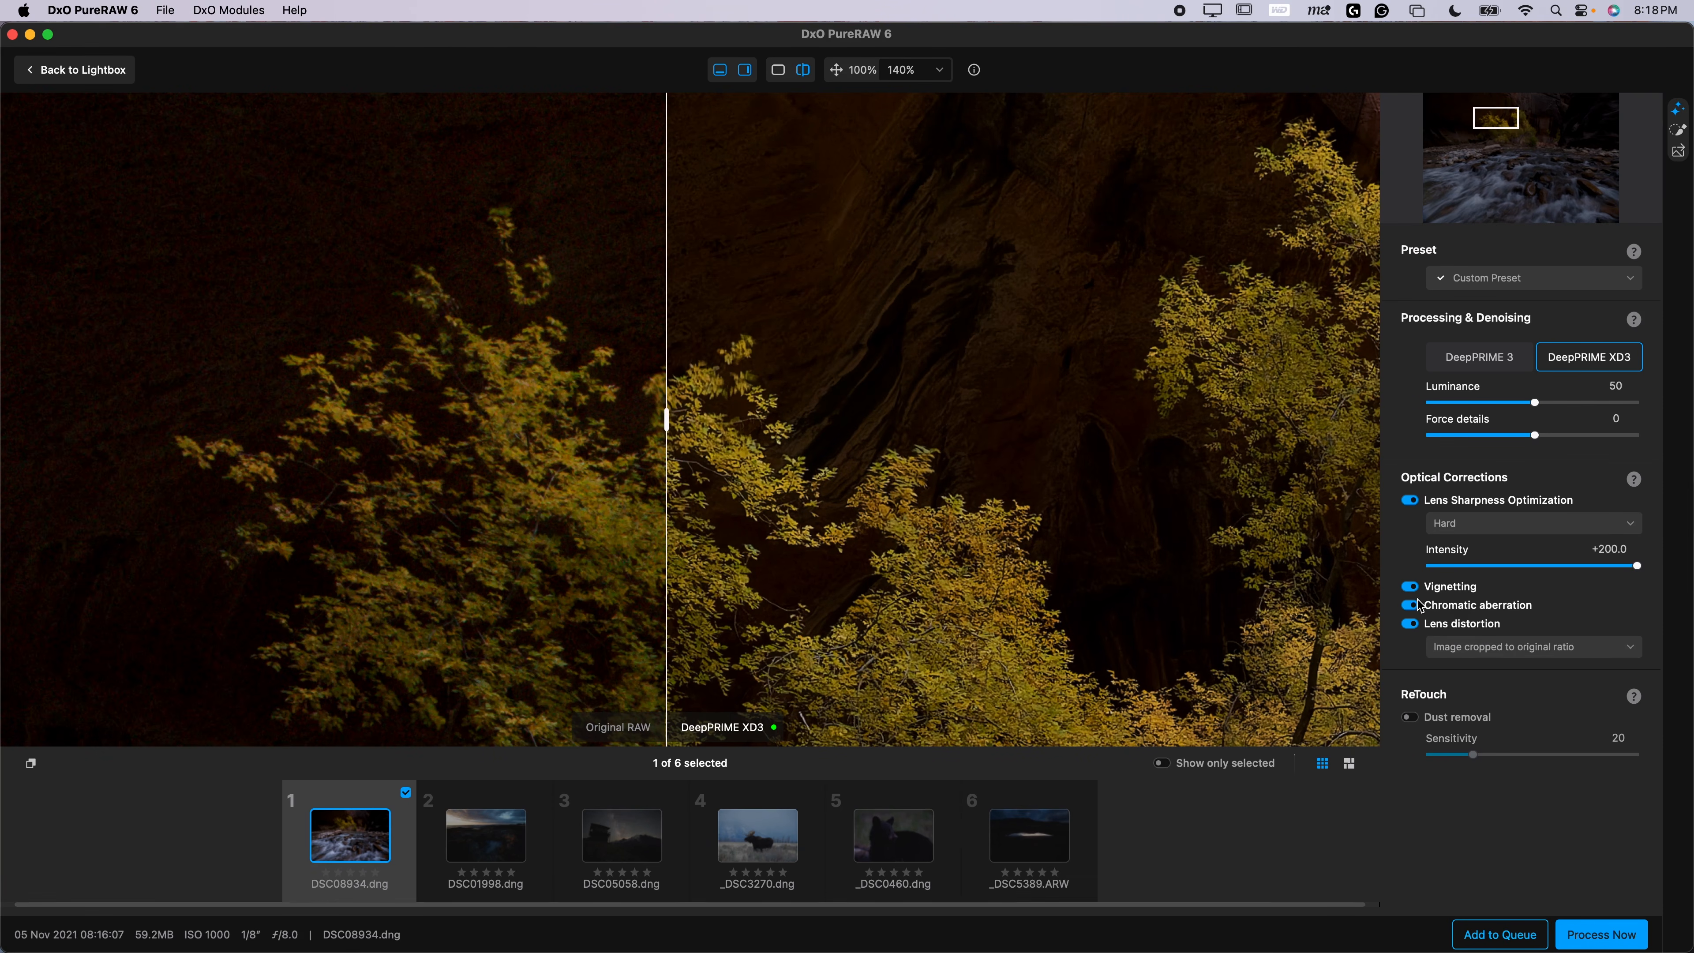
# Turn off lens distortion correction and compare the original RAW with the DeepPRIME XD3 result on the leaves and dark rock
pyautogui.click(1411, 624)
pyautogui.moveTo(672, 430); pyautogui.dragTo(935, 336)
pyautogui.scroll(3, 511, 307)
pyautogui.moveTo(372, 422); pyautogui.dragTo(1031, 418)
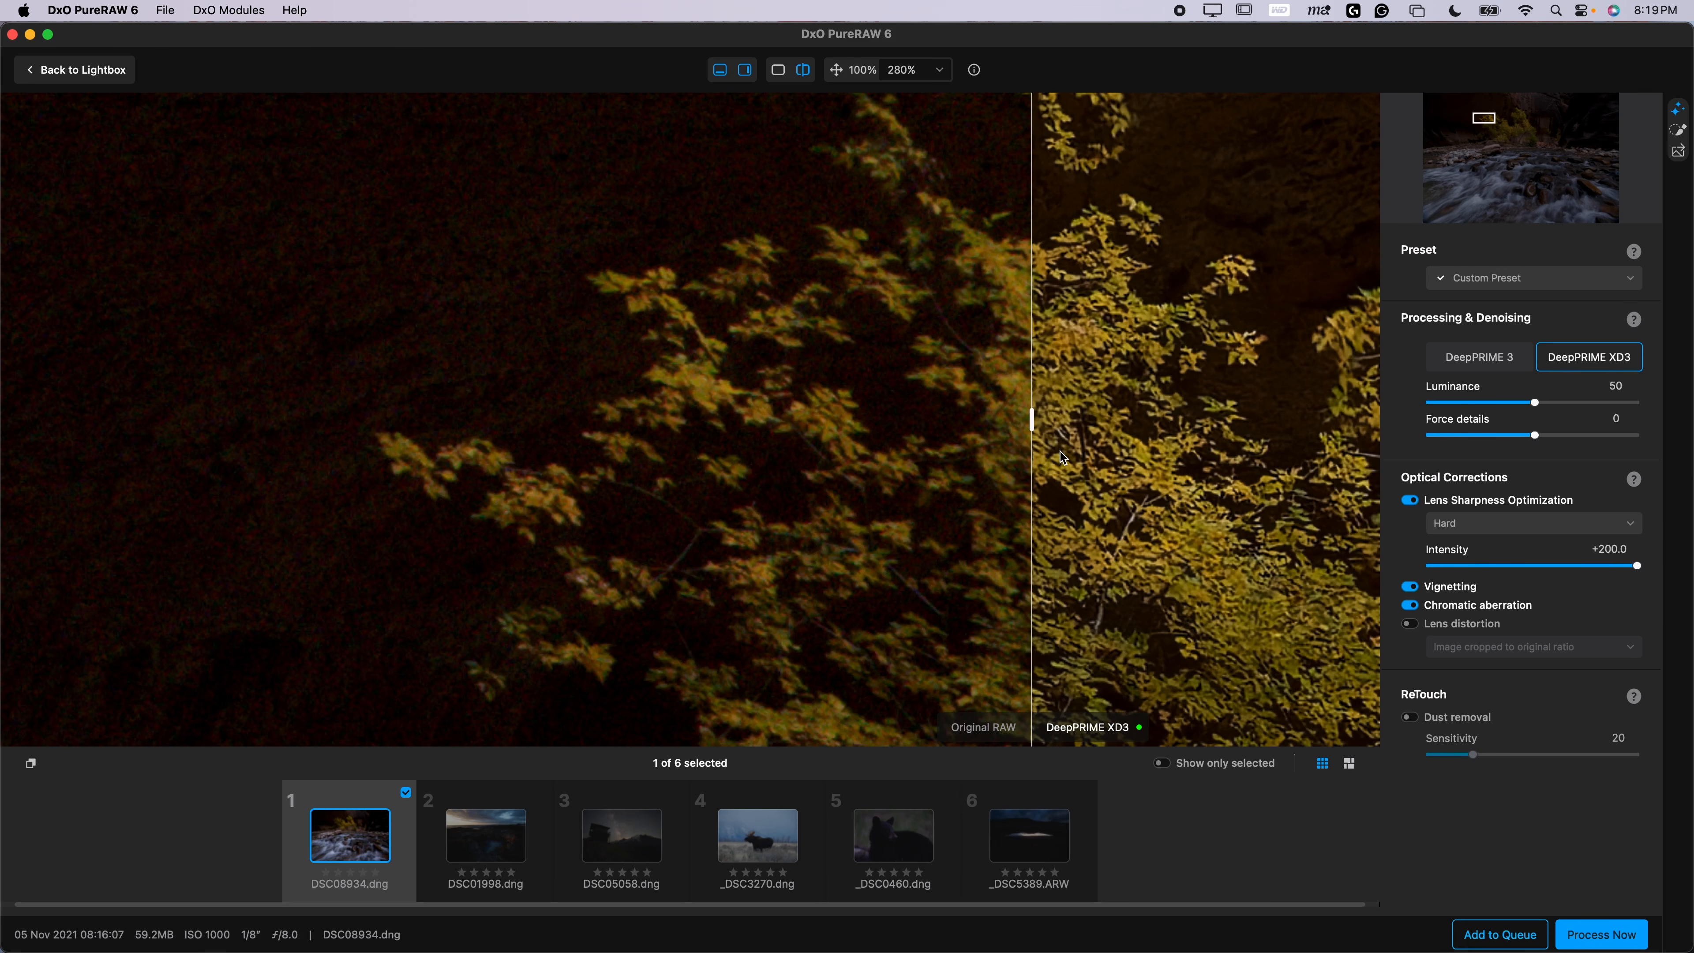
pyautogui.moveTo(1032, 419); pyautogui.dragTo(981, 384)
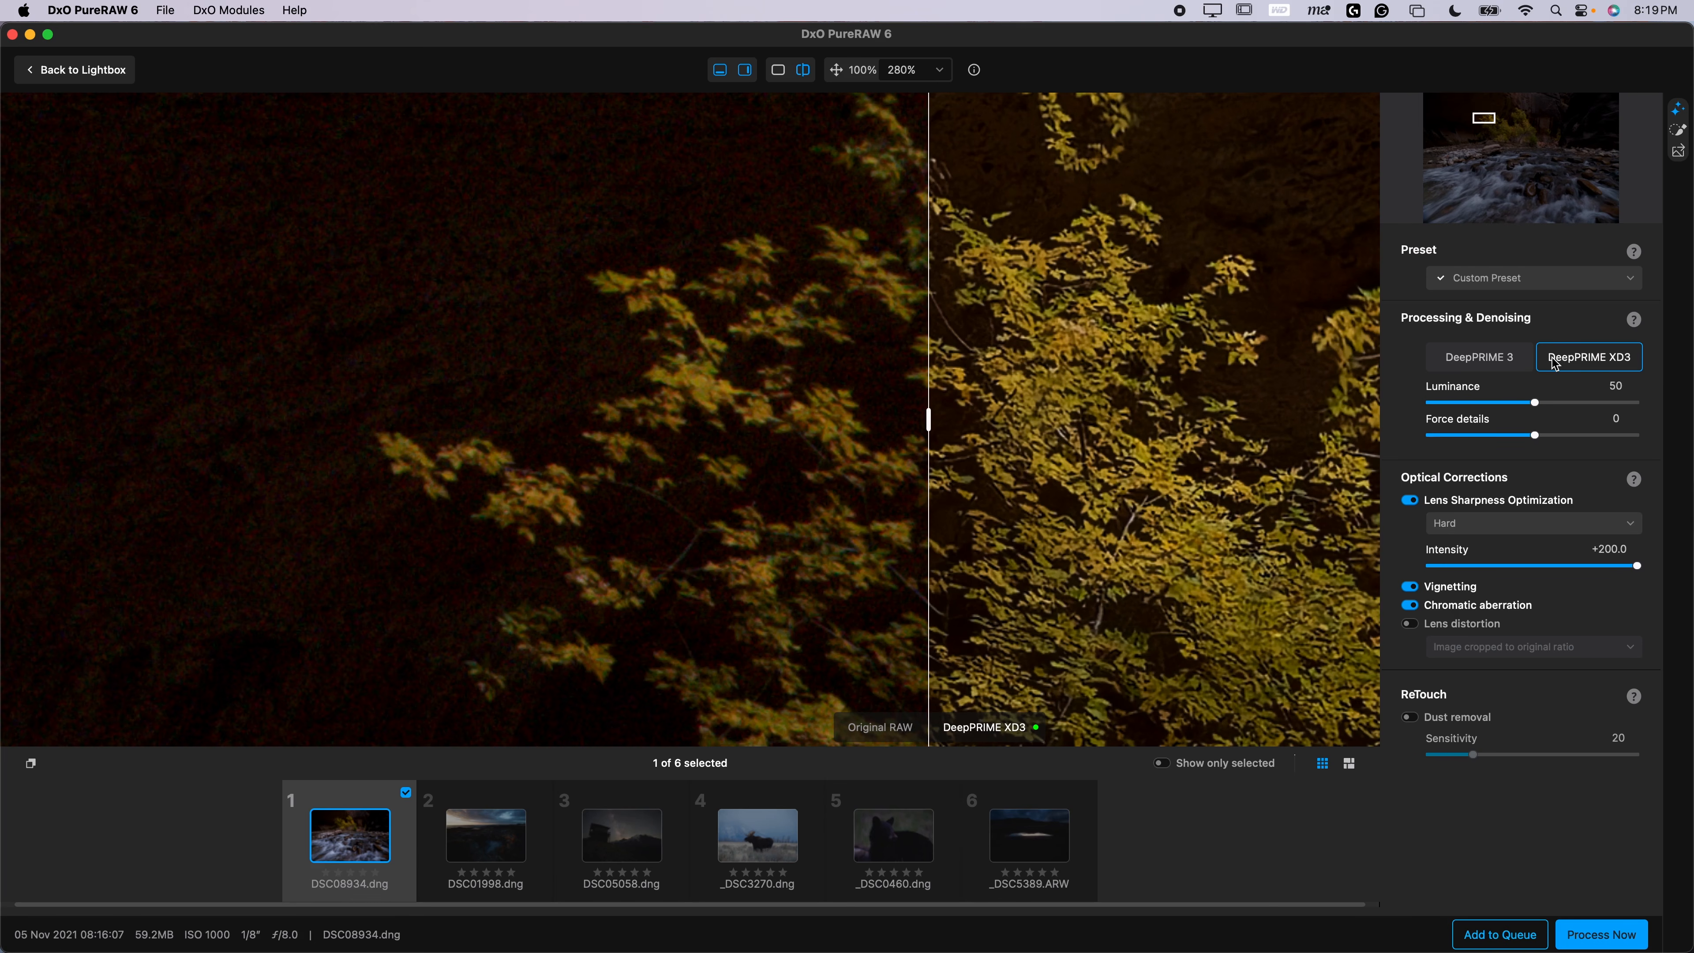
pyautogui.moveTo(928, 419); pyautogui.dragTo(758, 369)
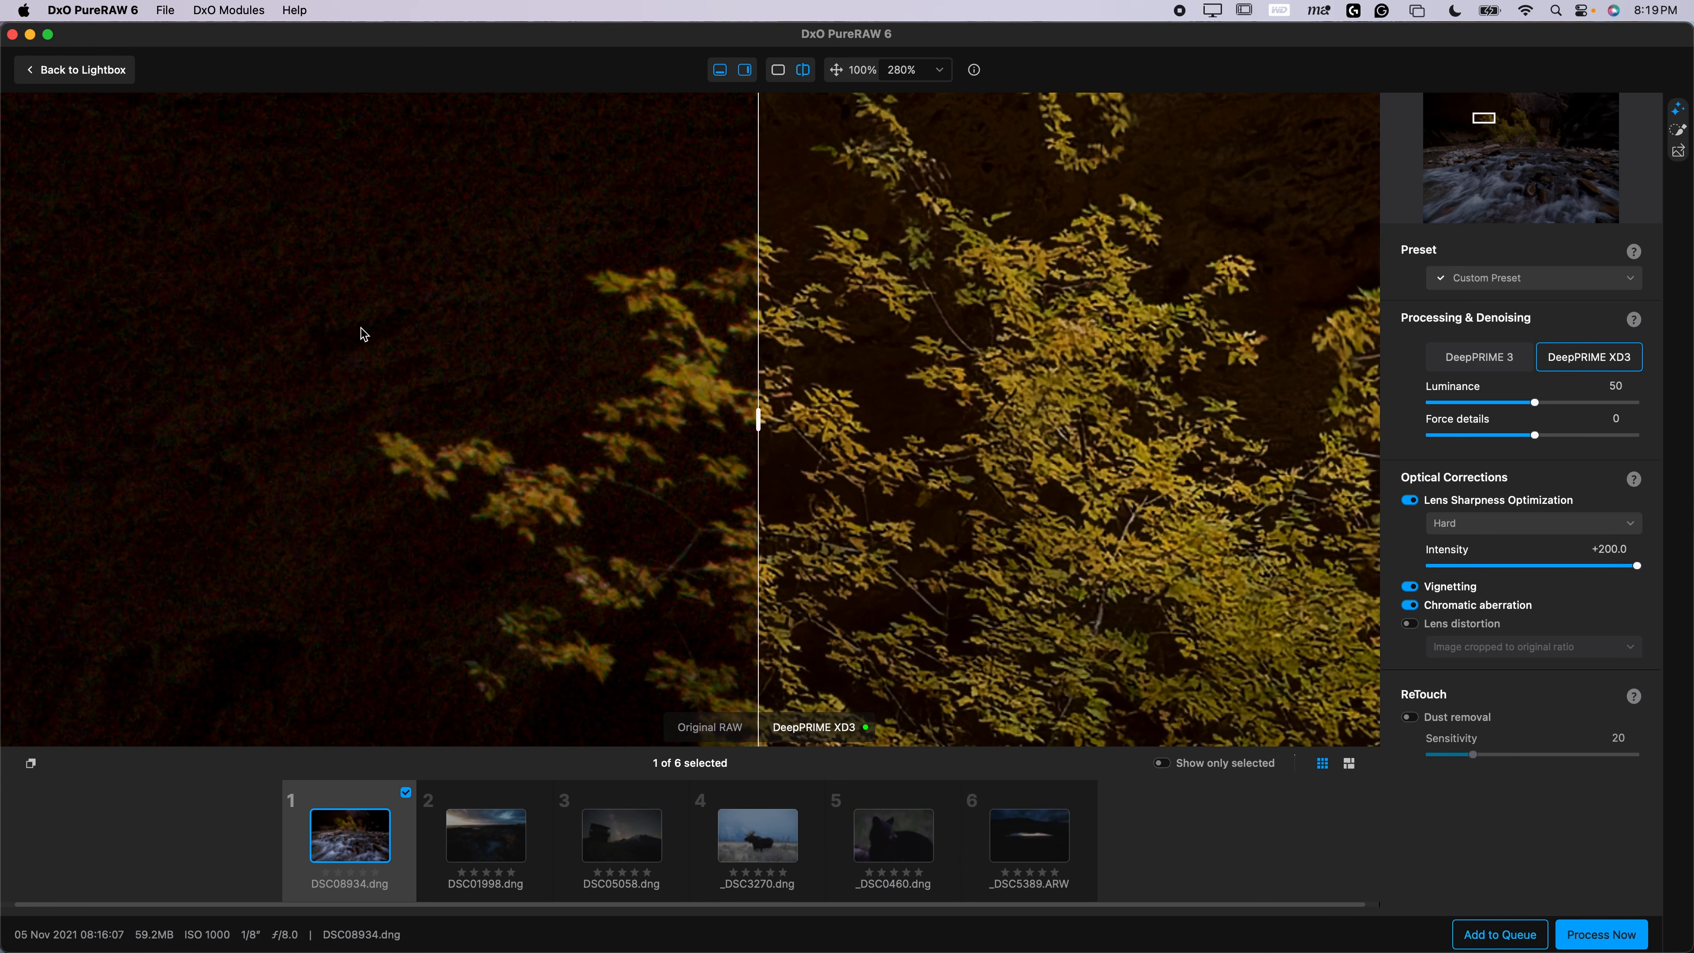
pyautogui.moveTo(758, 419); pyautogui.dragTo(285, 378)
pyautogui.moveTo(407, 376); pyautogui.dragTo(521, 307)
pyautogui.moveTo(521, 397); pyautogui.dragTo(465, 420)
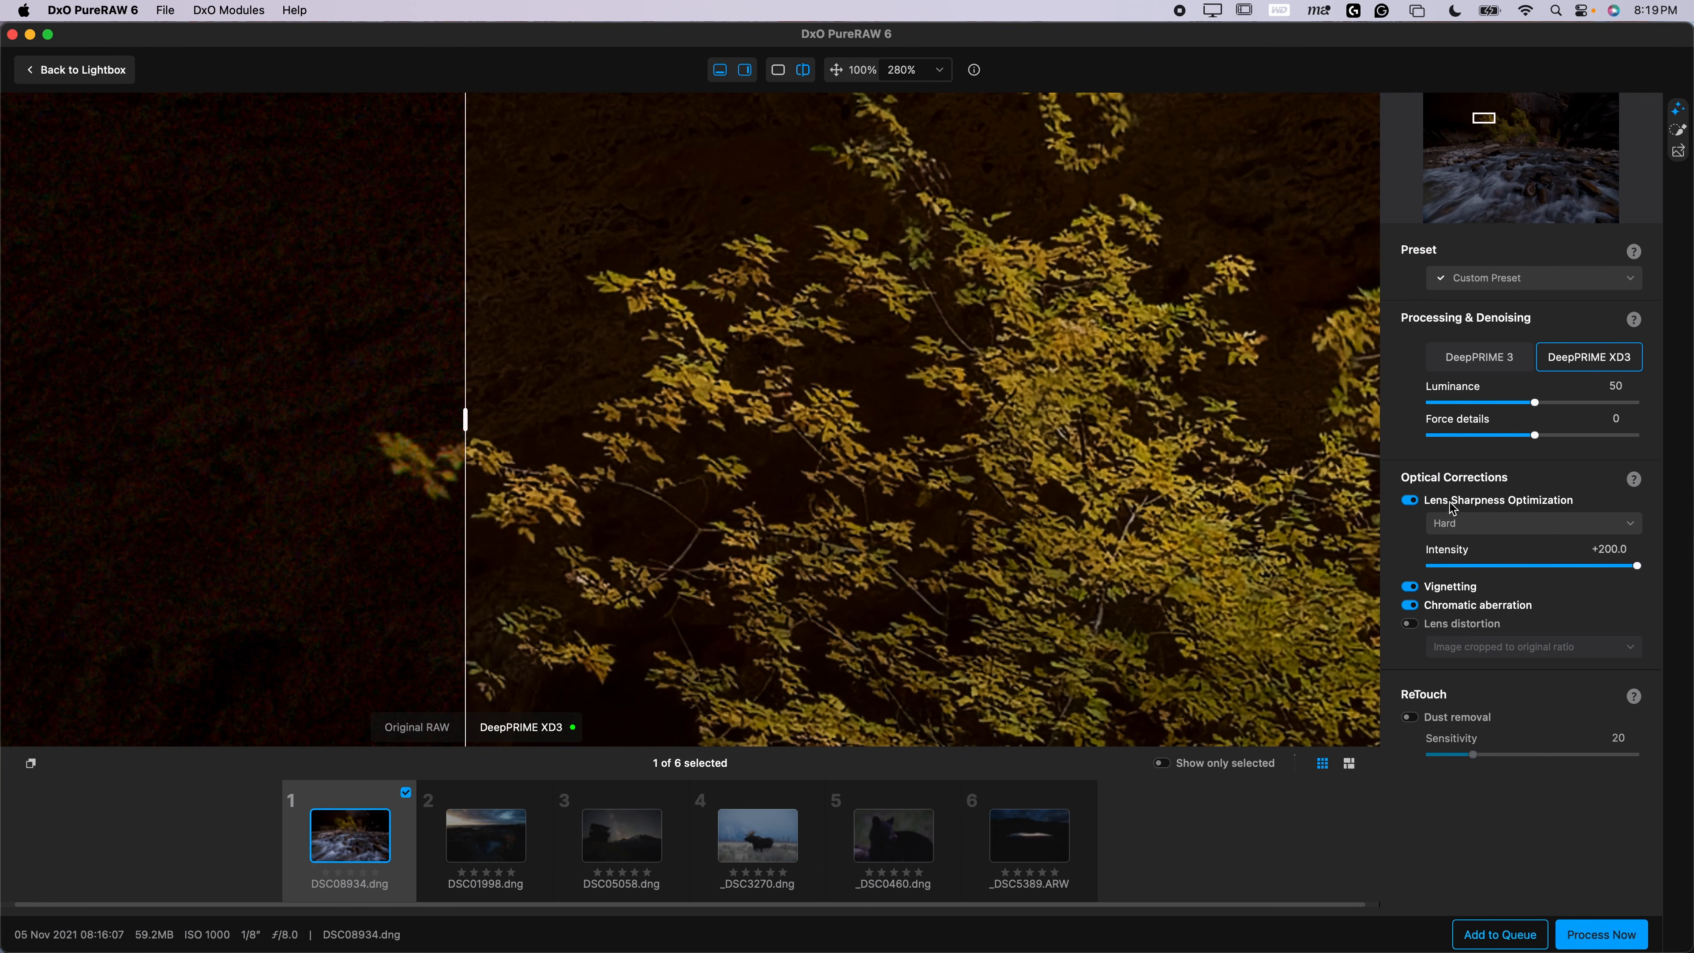
# Try the lens sharpness intensity at 0 and restore it to +200 to compare the effect on the leaves
pyautogui.moveTo(1575, 566); pyautogui.dragTo(1426, 566)
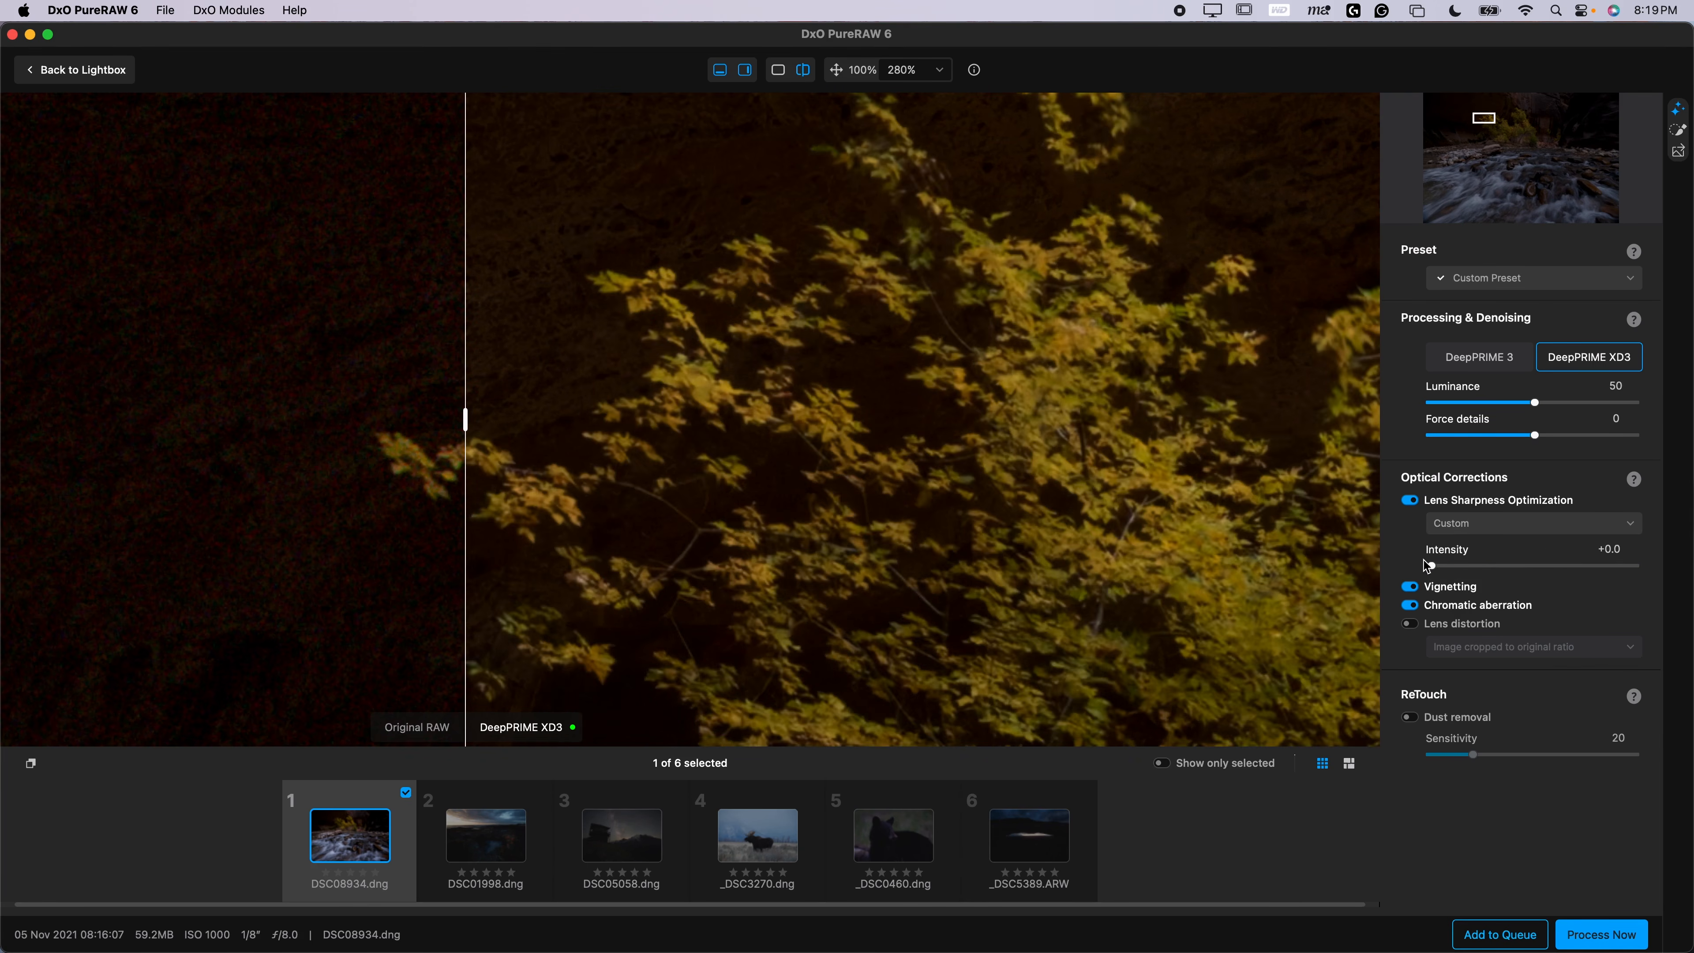
pyautogui.moveTo(1432, 567); pyautogui.dragTo(1648, 572)
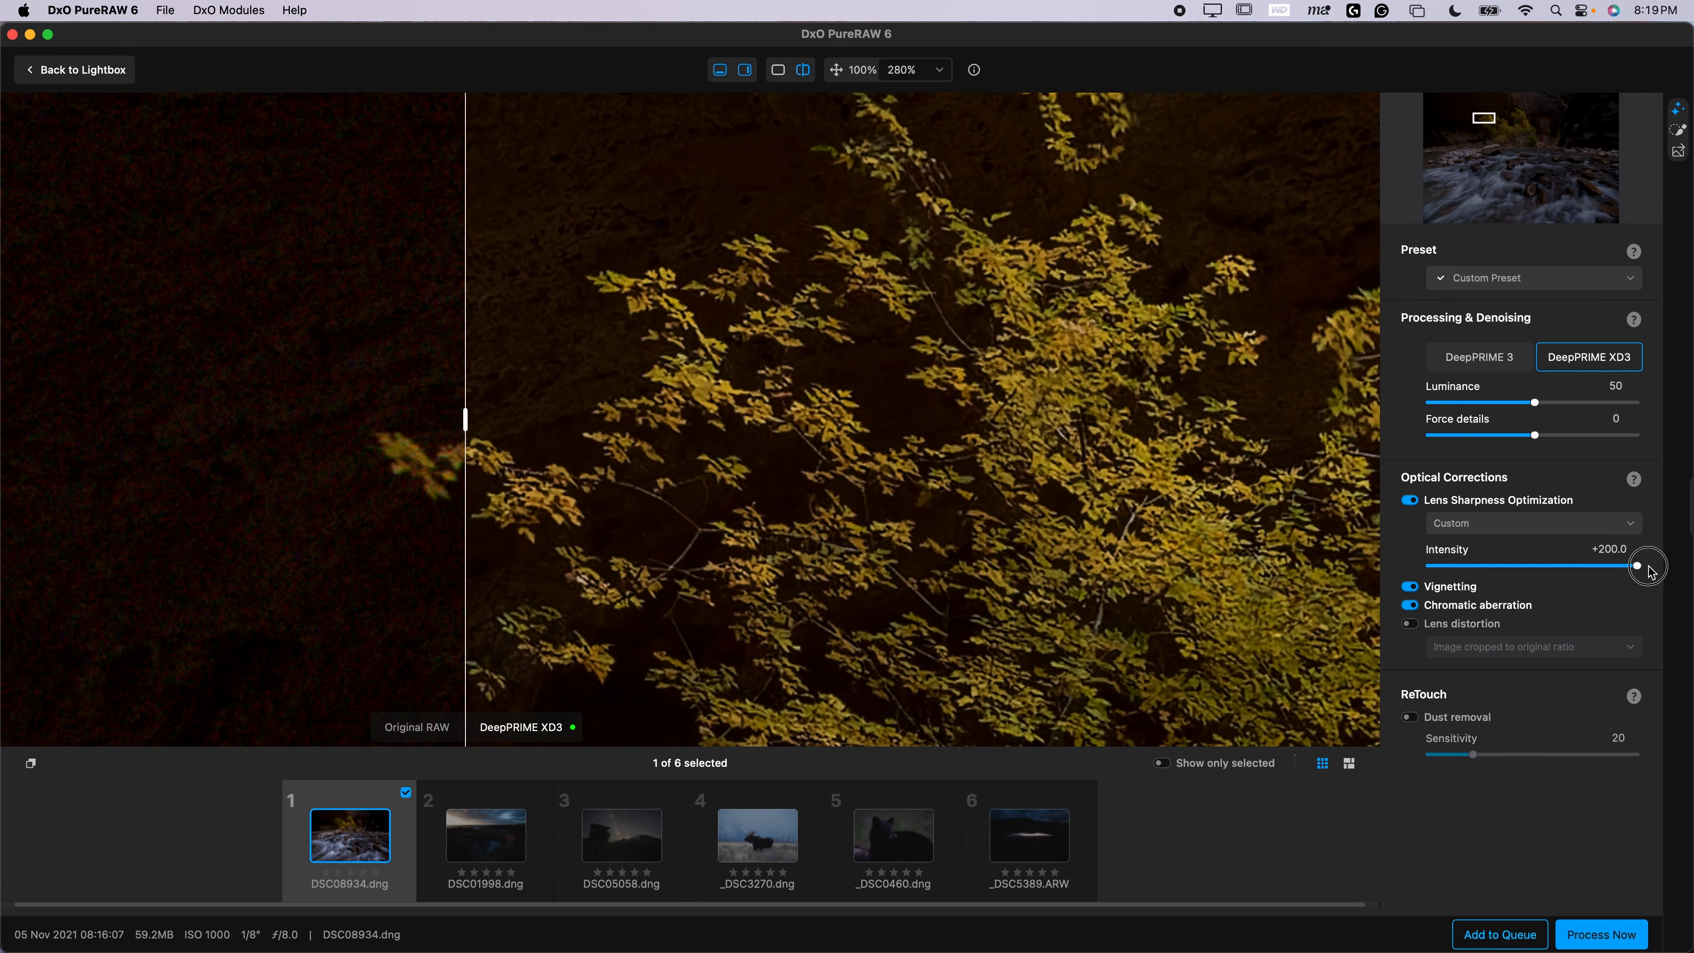
pyautogui.moveTo(466, 422); pyautogui.dragTo(628, 420)
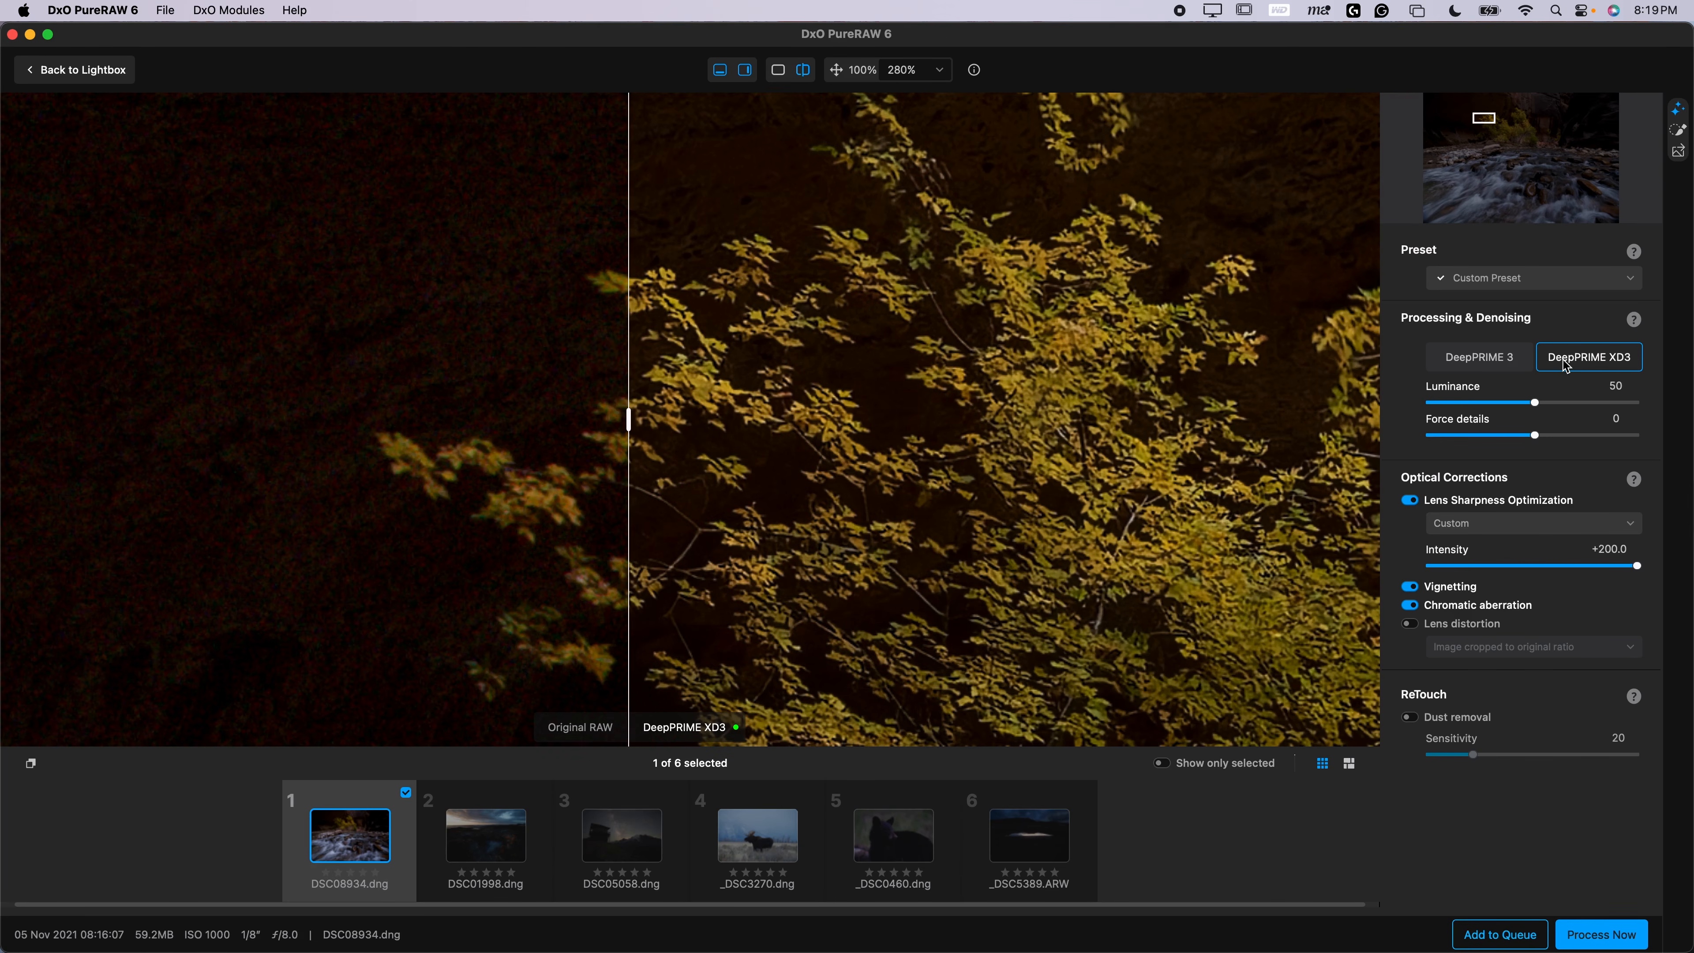
# Alternate between DeepPRIME 3 and DeepPRIME XD3 on the magnified leaves and rock, ending on DeepPRIME XD3
pyautogui.click(1494, 362)
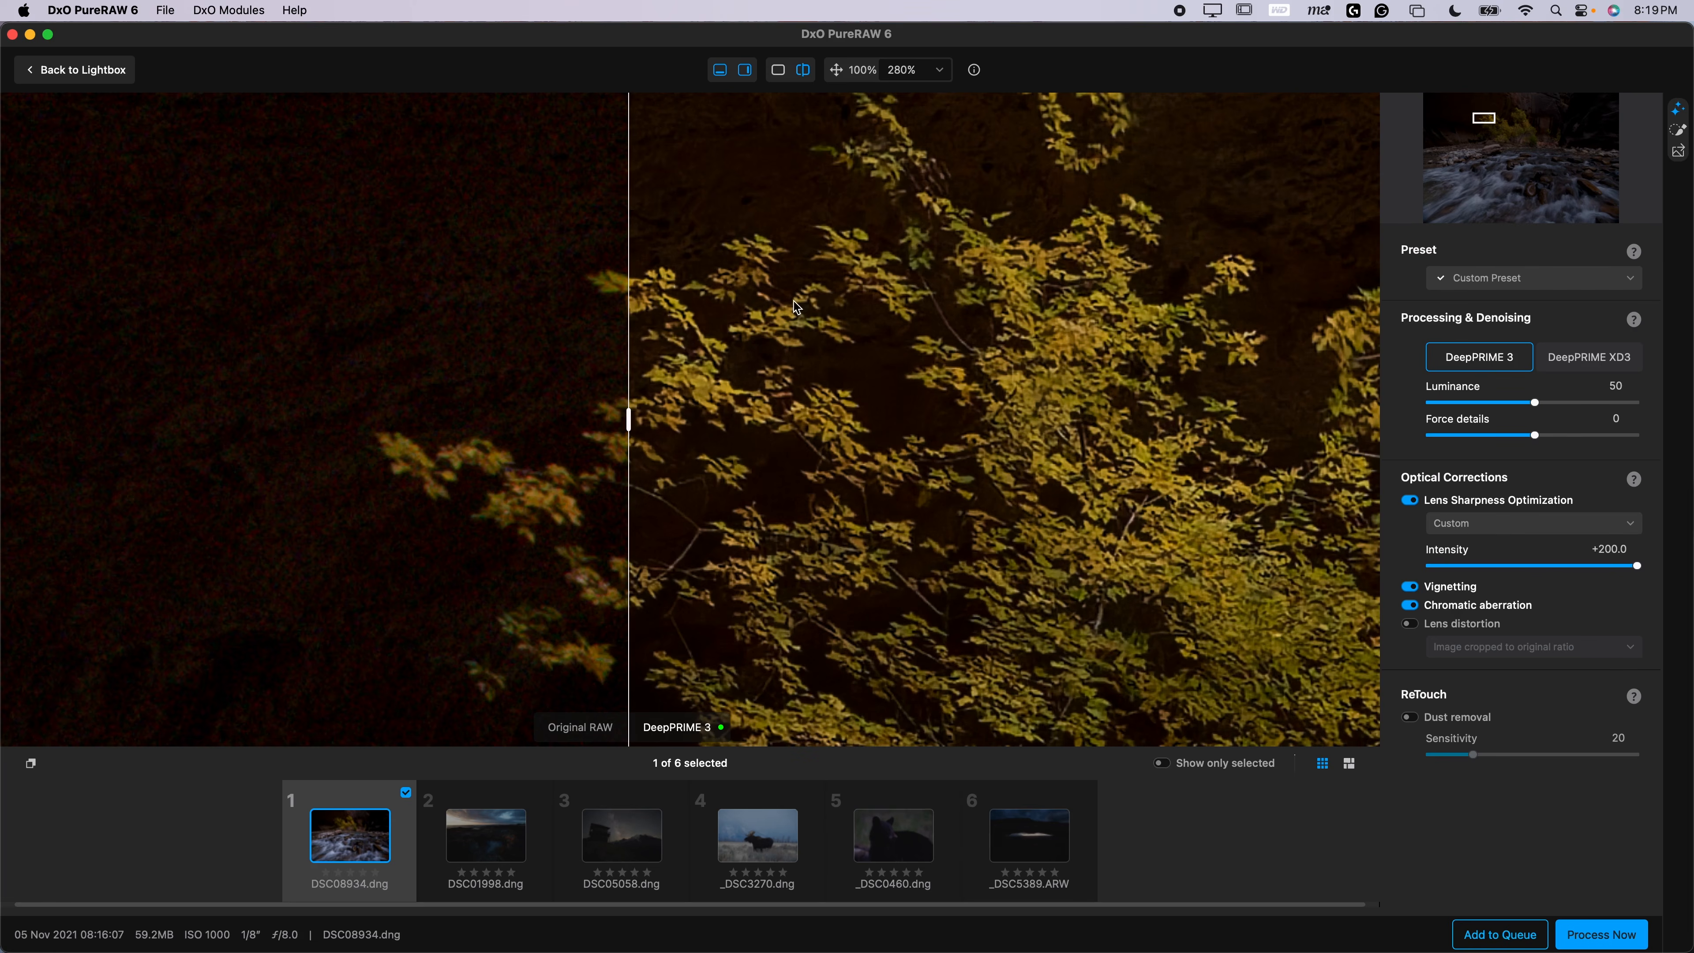
pyautogui.scroll(5, 797, 307)
pyautogui.scroll(-2, 855, 334)
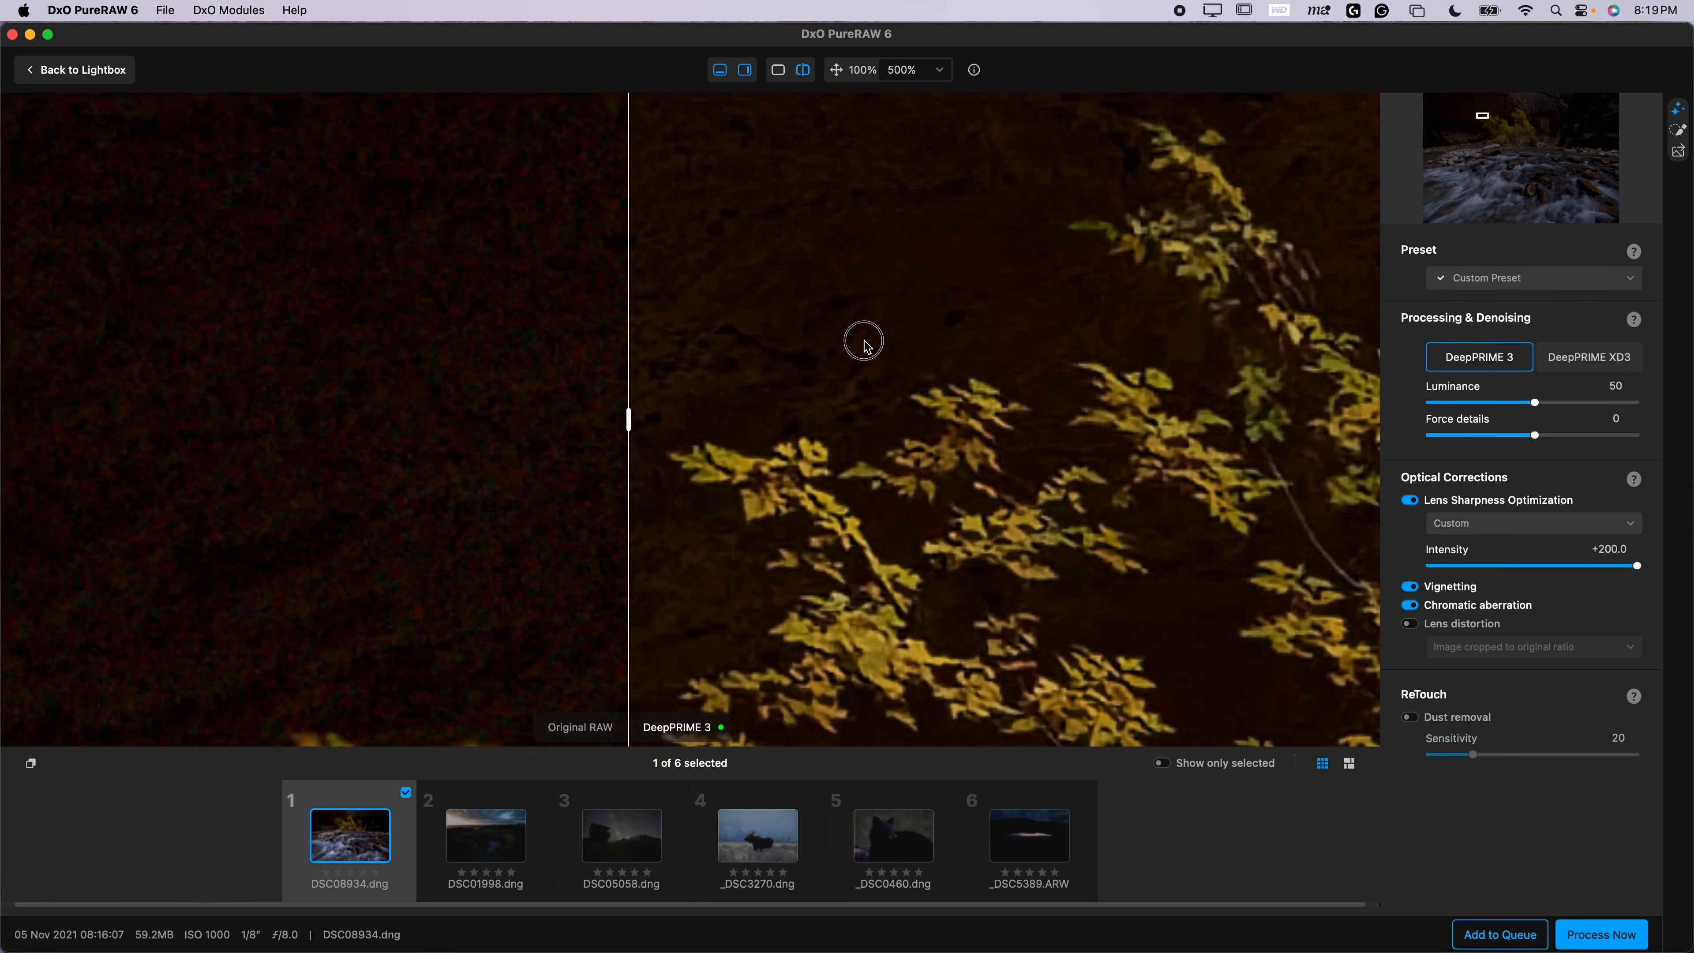
pyautogui.click(1588, 359)
pyautogui.click(1496, 366)
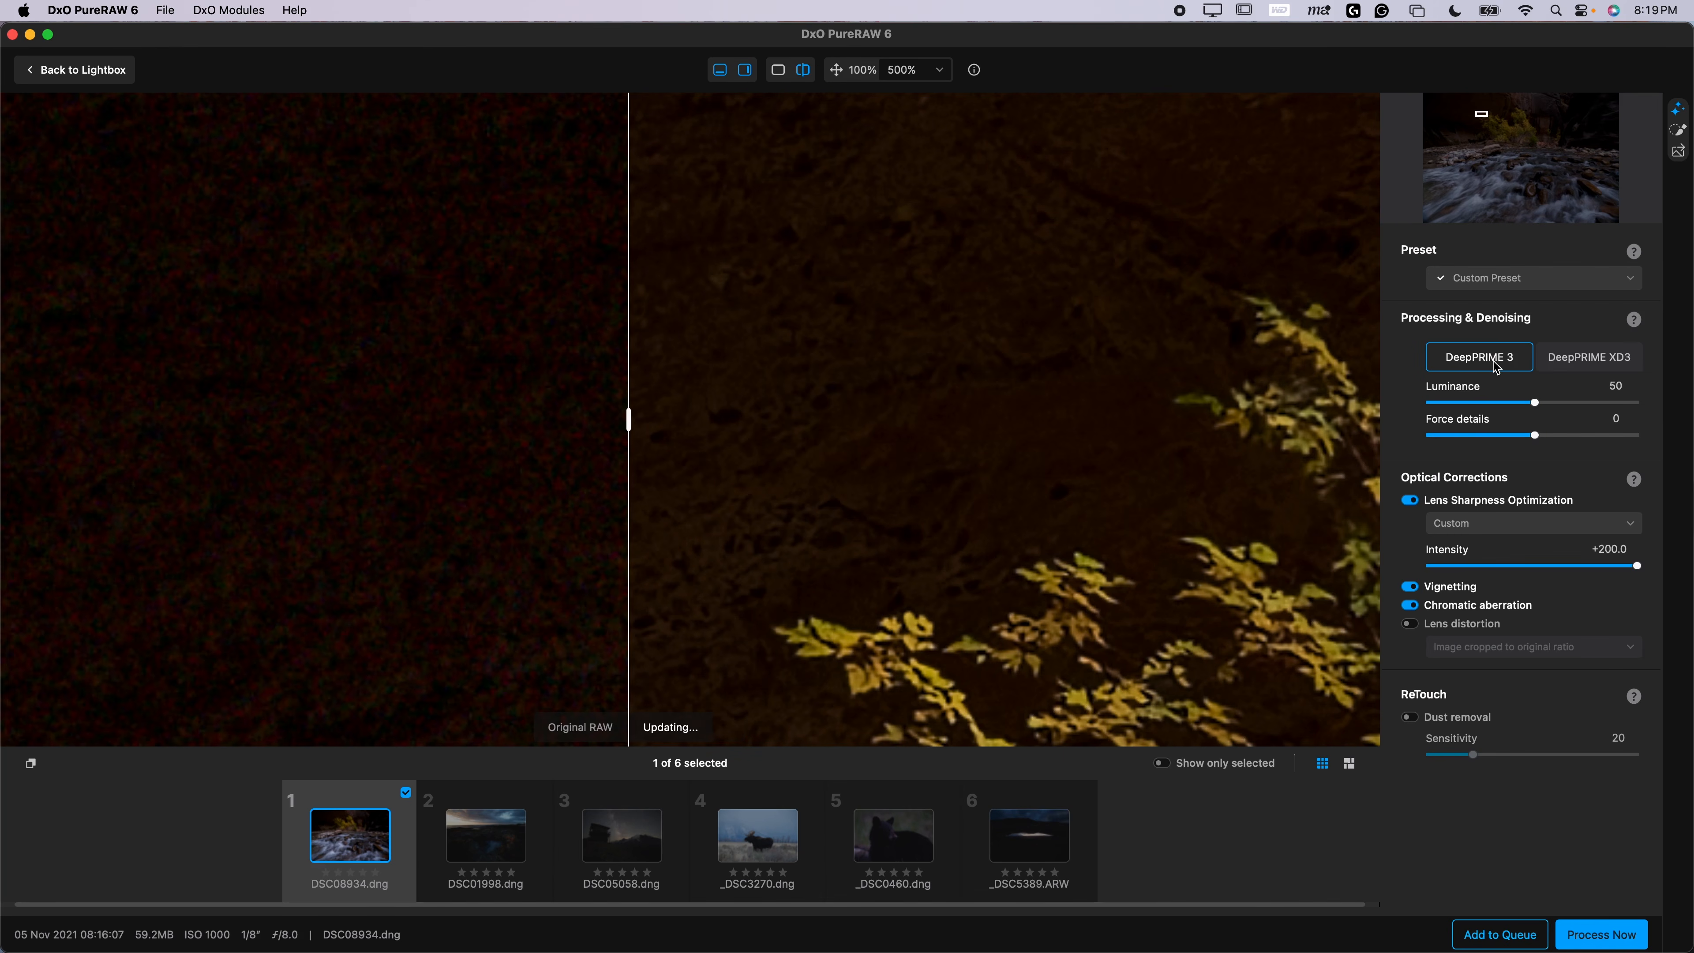
pyautogui.click(1581, 369)
pyautogui.click(1460, 360)
pyautogui.click(1586, 363)
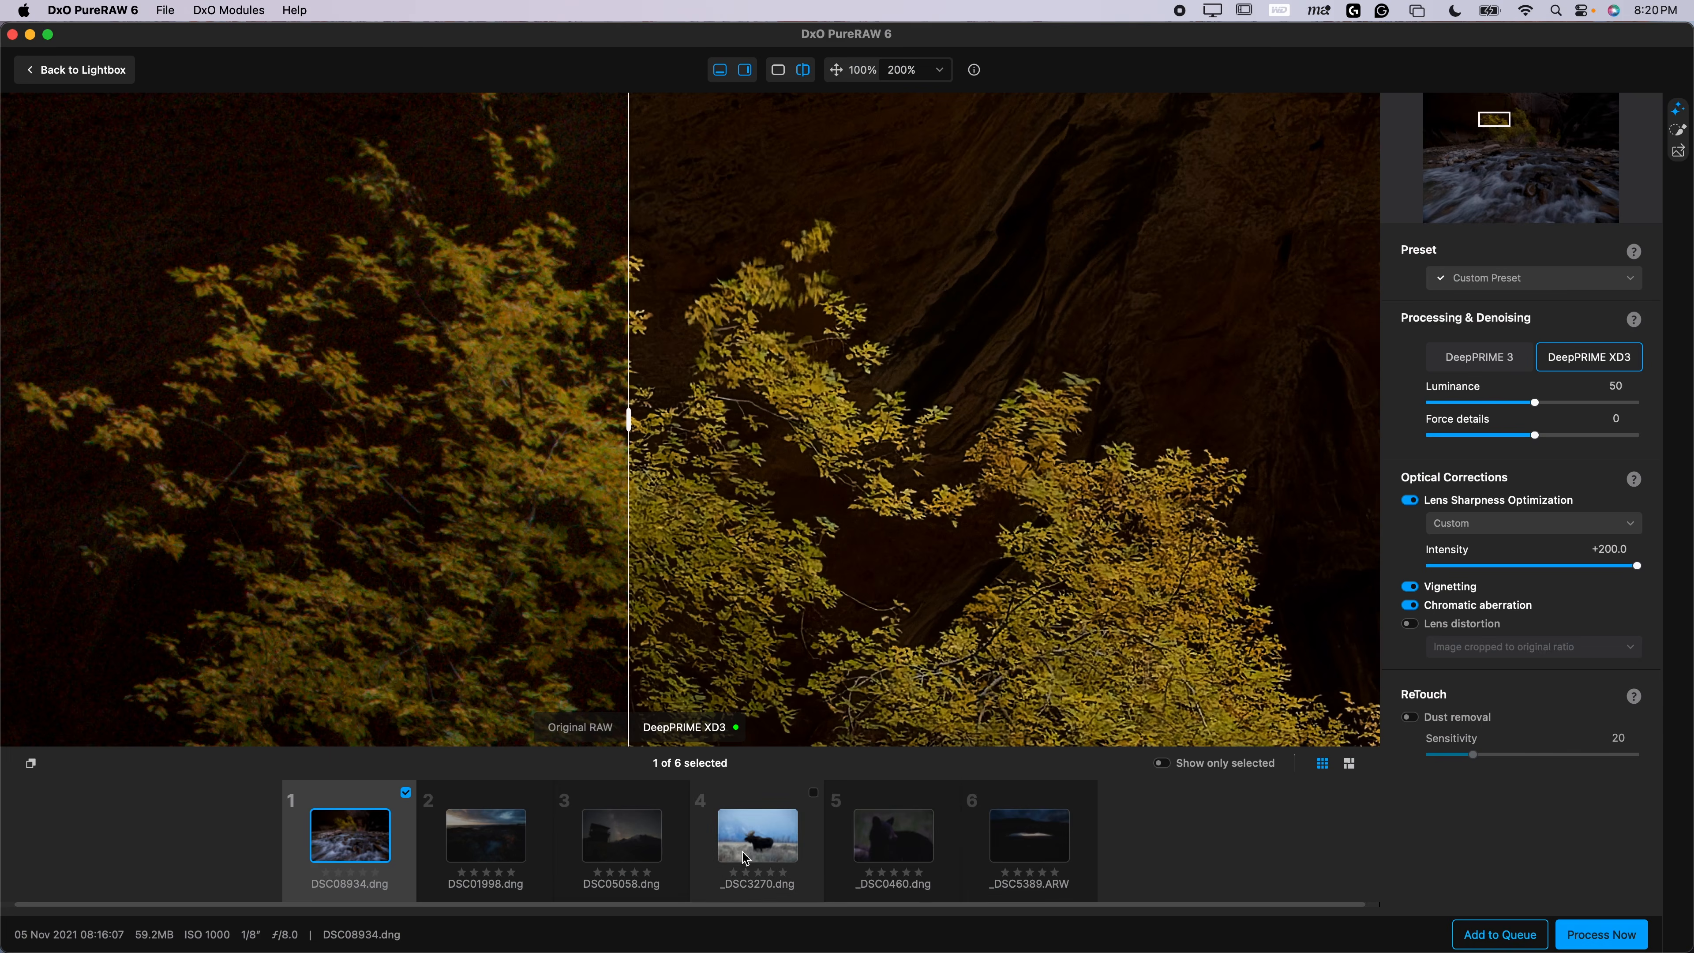
# Open _DSC3270.dng in the preview and compare the original RAW with the DeepPRIME XD3 result on the moose's head
pyautogui.click(746, 858)
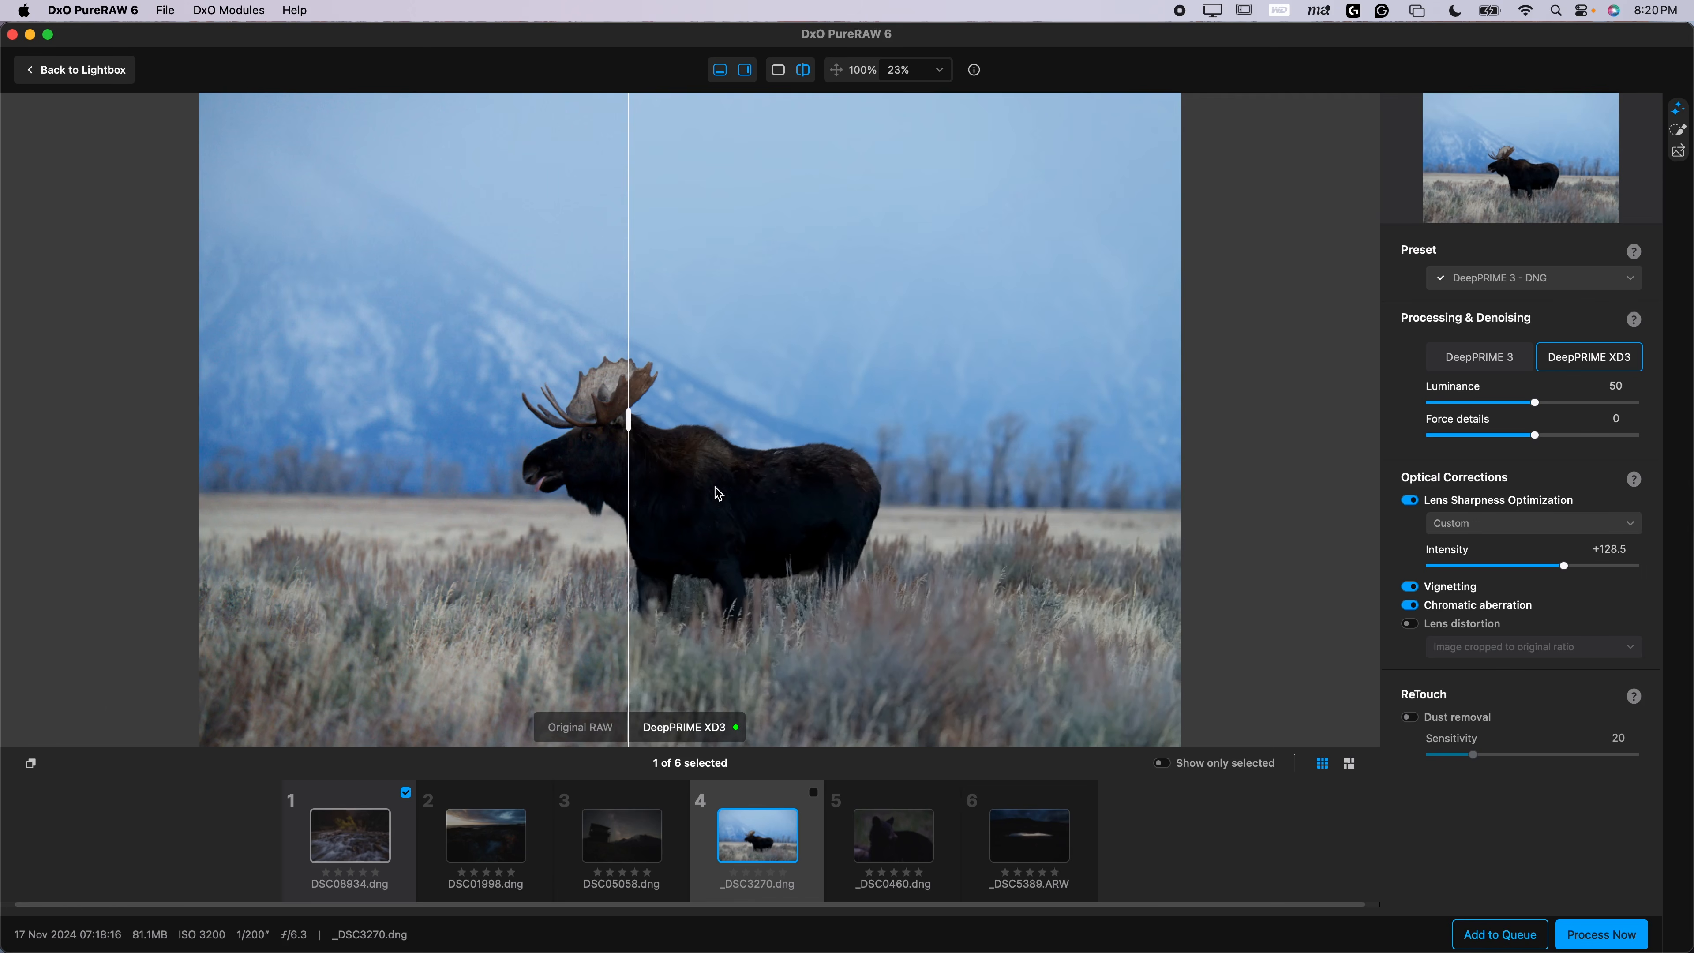
pyautogui.scroll(3, 716, 493)
pyautogui.scroll(3, 697, 473)
pyautogui.moveTo(700, 467); pyautogui.dragTo(1032, 477)
pyautogui.scroll(2, 771, 393)
pyautogui.moveTo(758, 405); pyautogui.dragTo(831, 434)
pyautogui.moveTo(628, 419); pyautogui.dragTo(718, 419)
pyautogui.moveTo(274, 389); pyautogui.dragTo(817, 374)
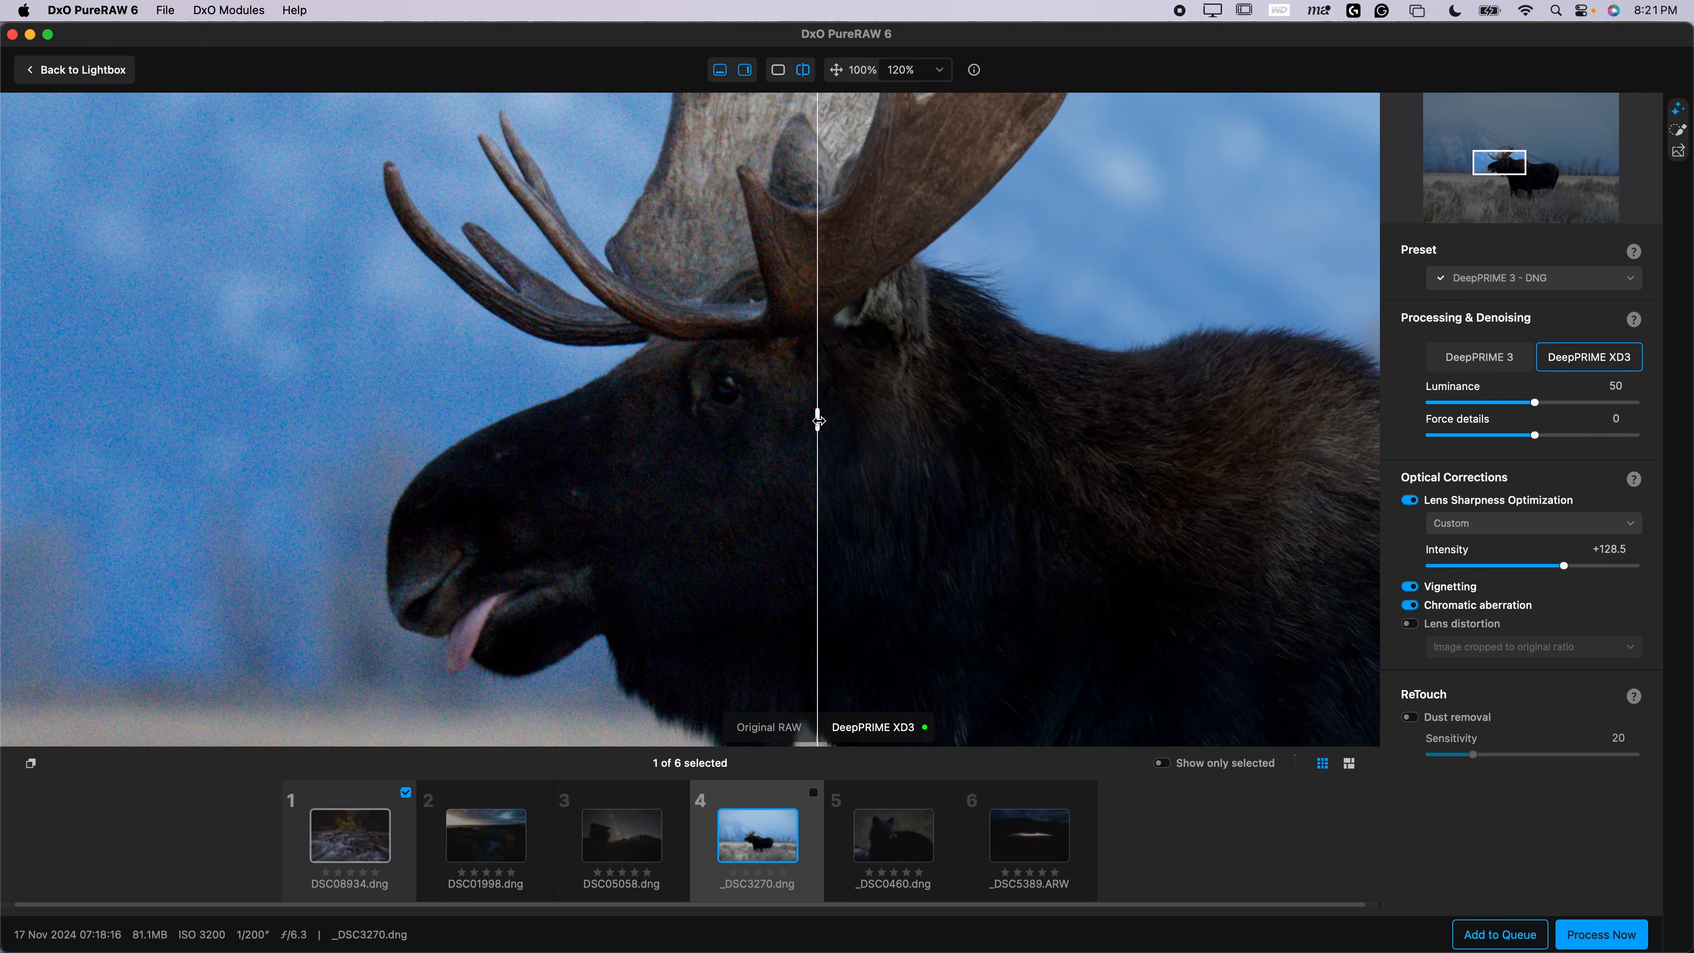
pyautogui.scroll(3, 856, 389)
# Test the luminance denoising at 100 and at 0, comparing each with the original RAW around the moose's head
pyautogui.moveTo(1534, 402); pyautogui.dragTo(1637, 402)
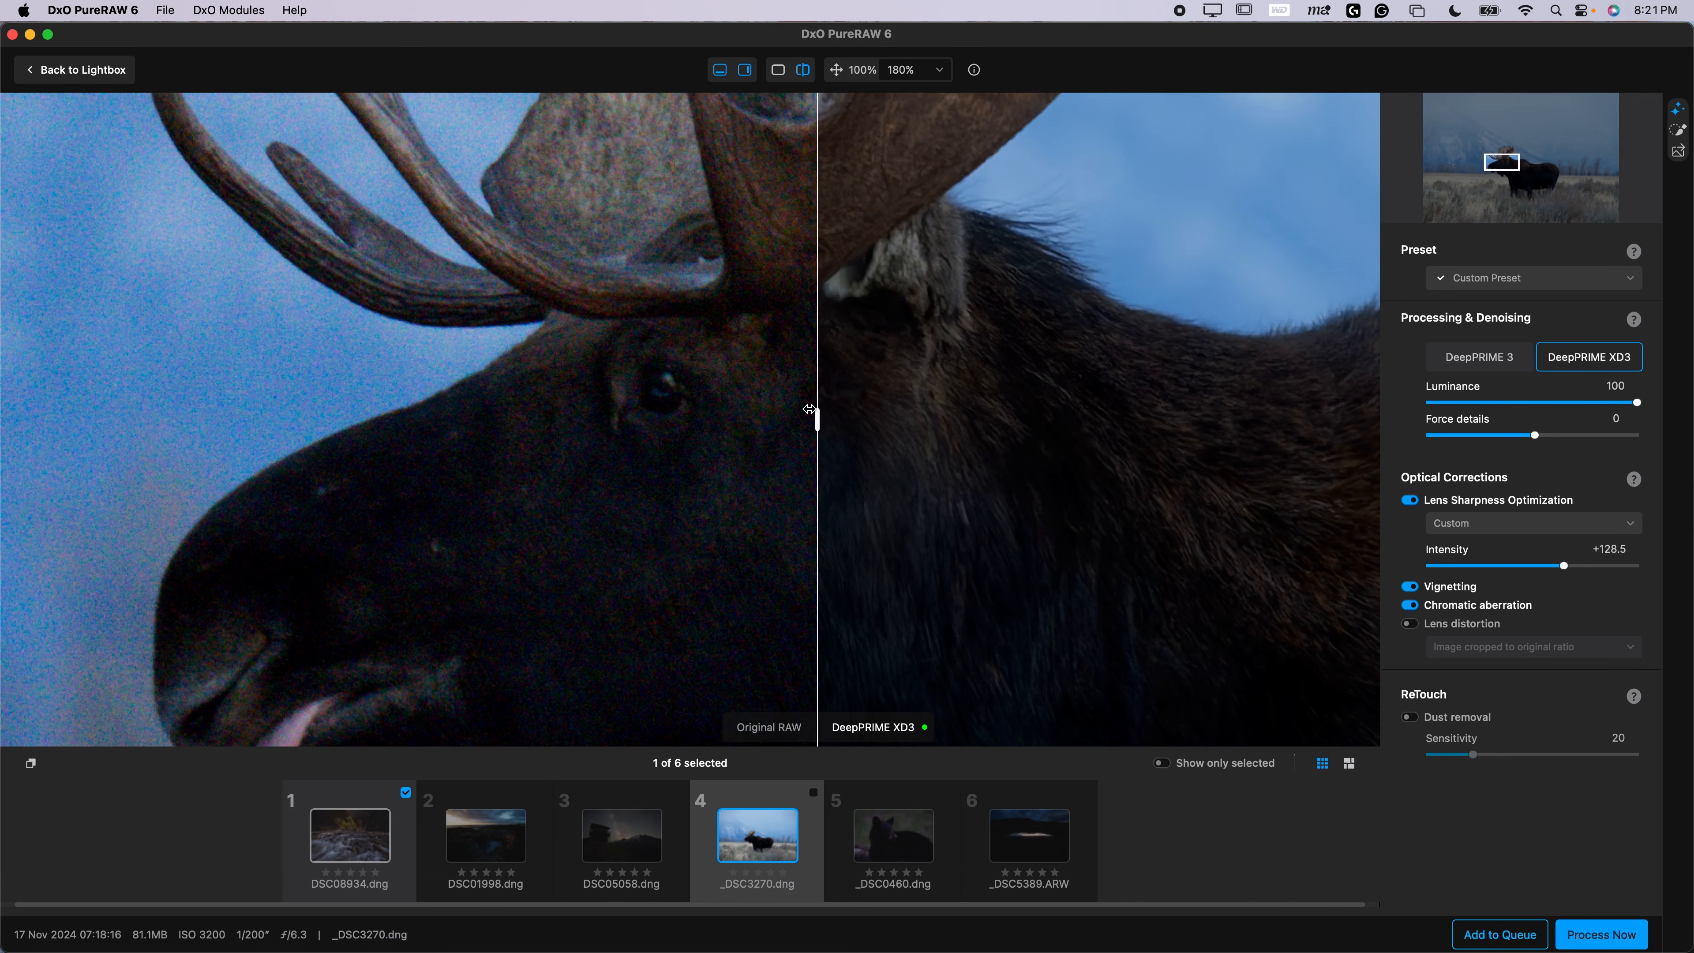
pyautogui.moveTo(815, 410); pyautogui.dragTo(145, 387)
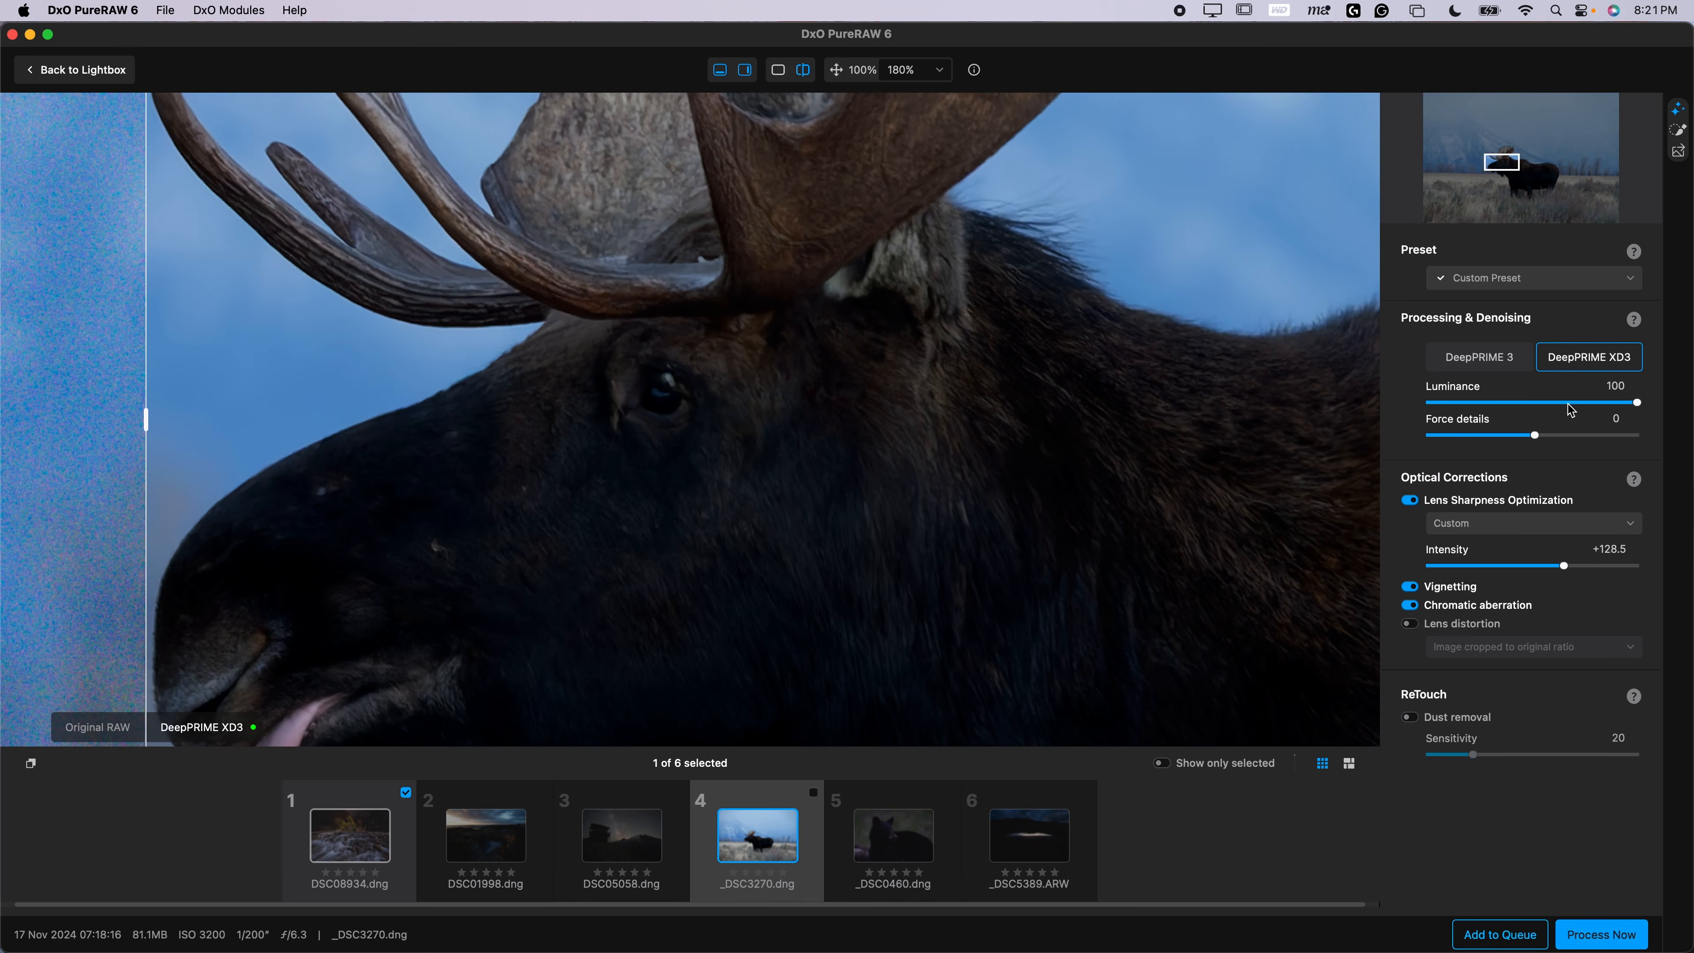
pyautogui.moveTo(1576, 403); pyautogui.dragTo(1398, 411)
pyautogui.moveTo(148, 448); pyautogui.dragTo(97, 241)
pyautogui.scroll(5, 278, 279)
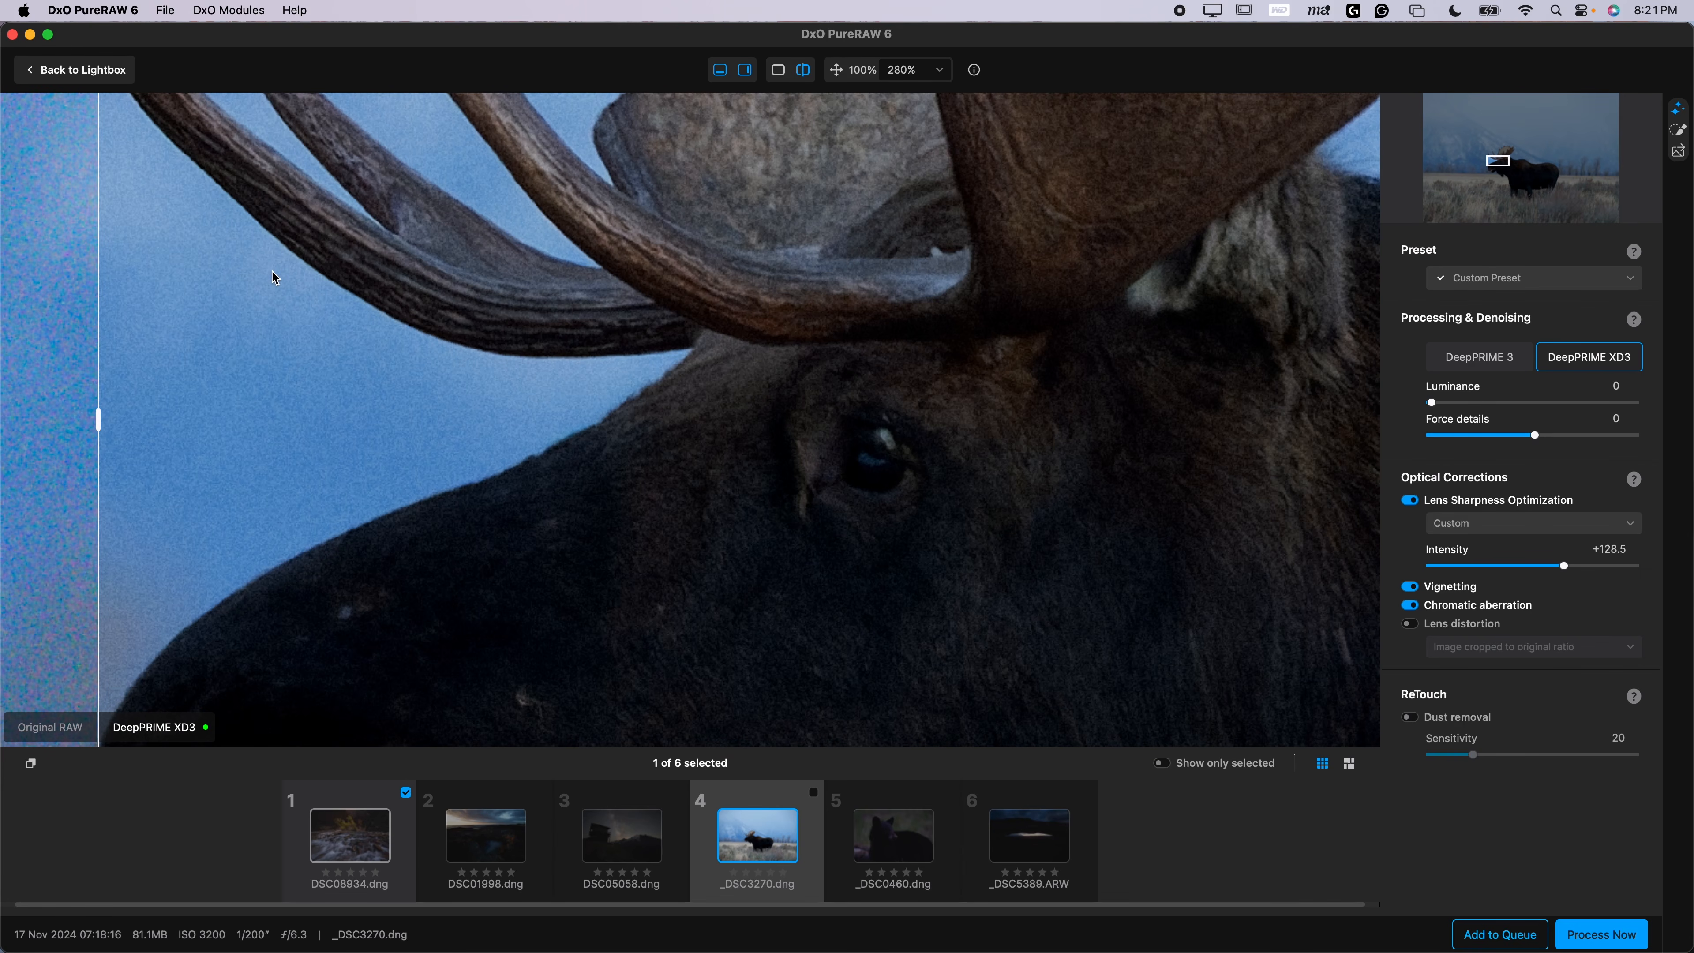
pyautogui.moveTo(98, 387); pyautogui.dragTo(207, 312)
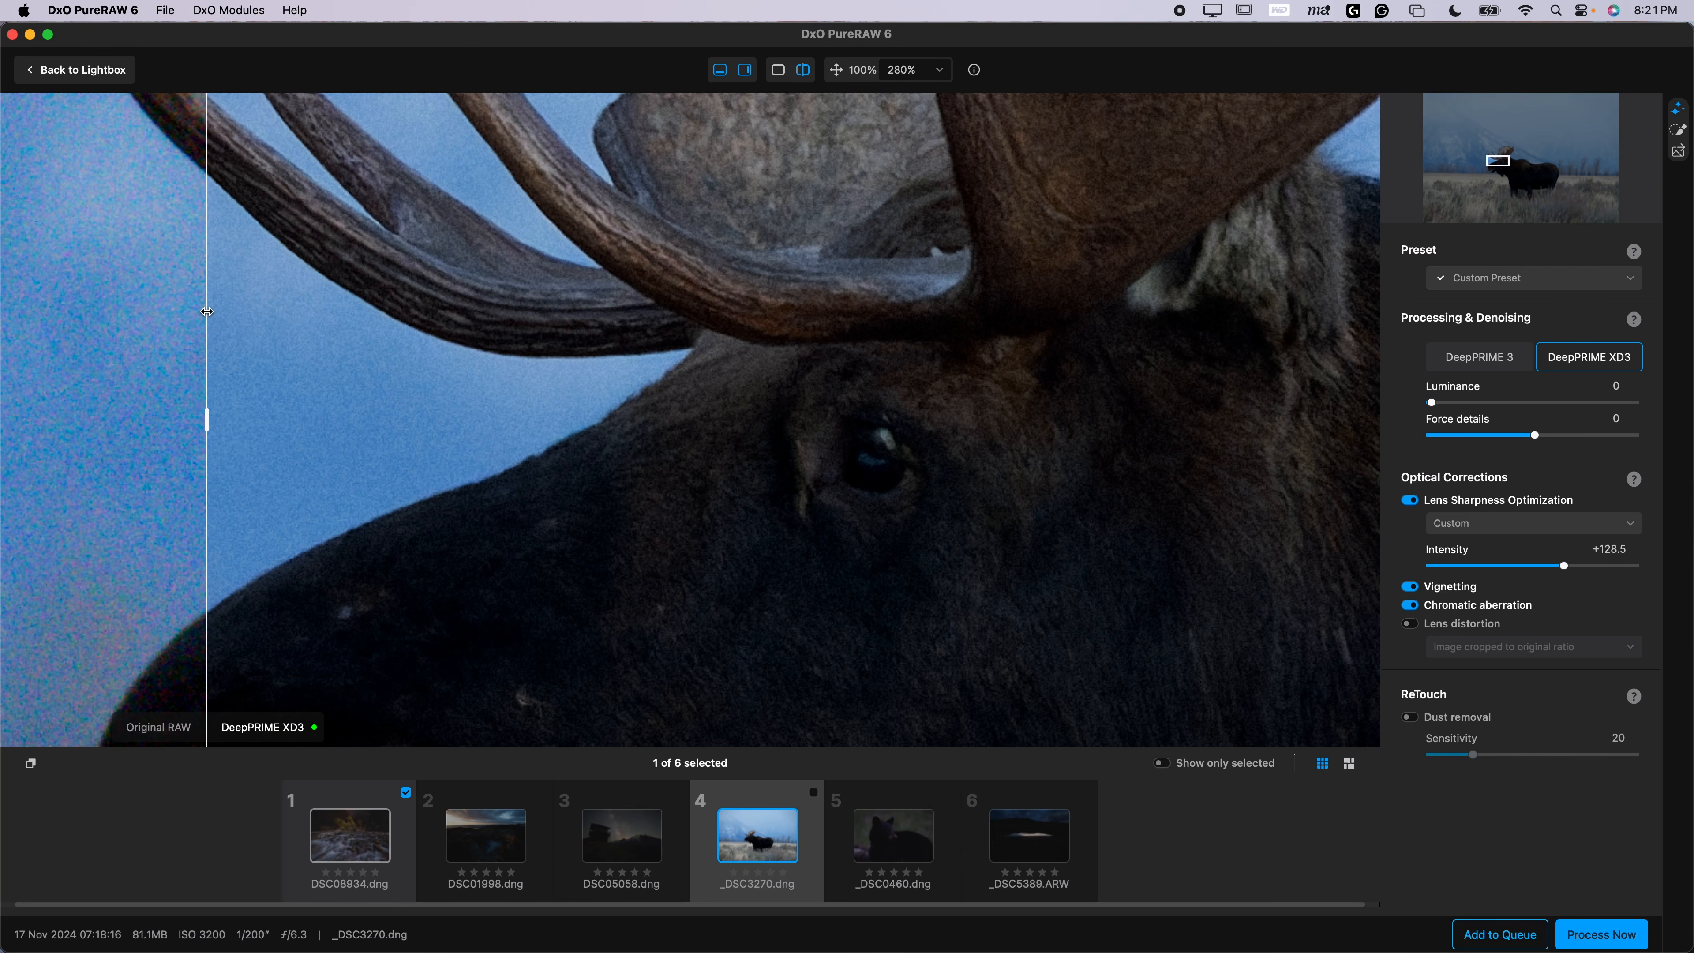
# Set Luminance to 25 and Force details to 30, after trying Force details at 100 and -100 on the moose's fur
pyautogui.moveTo(1461, 409); pyautogui.dragTo(1677, 438)
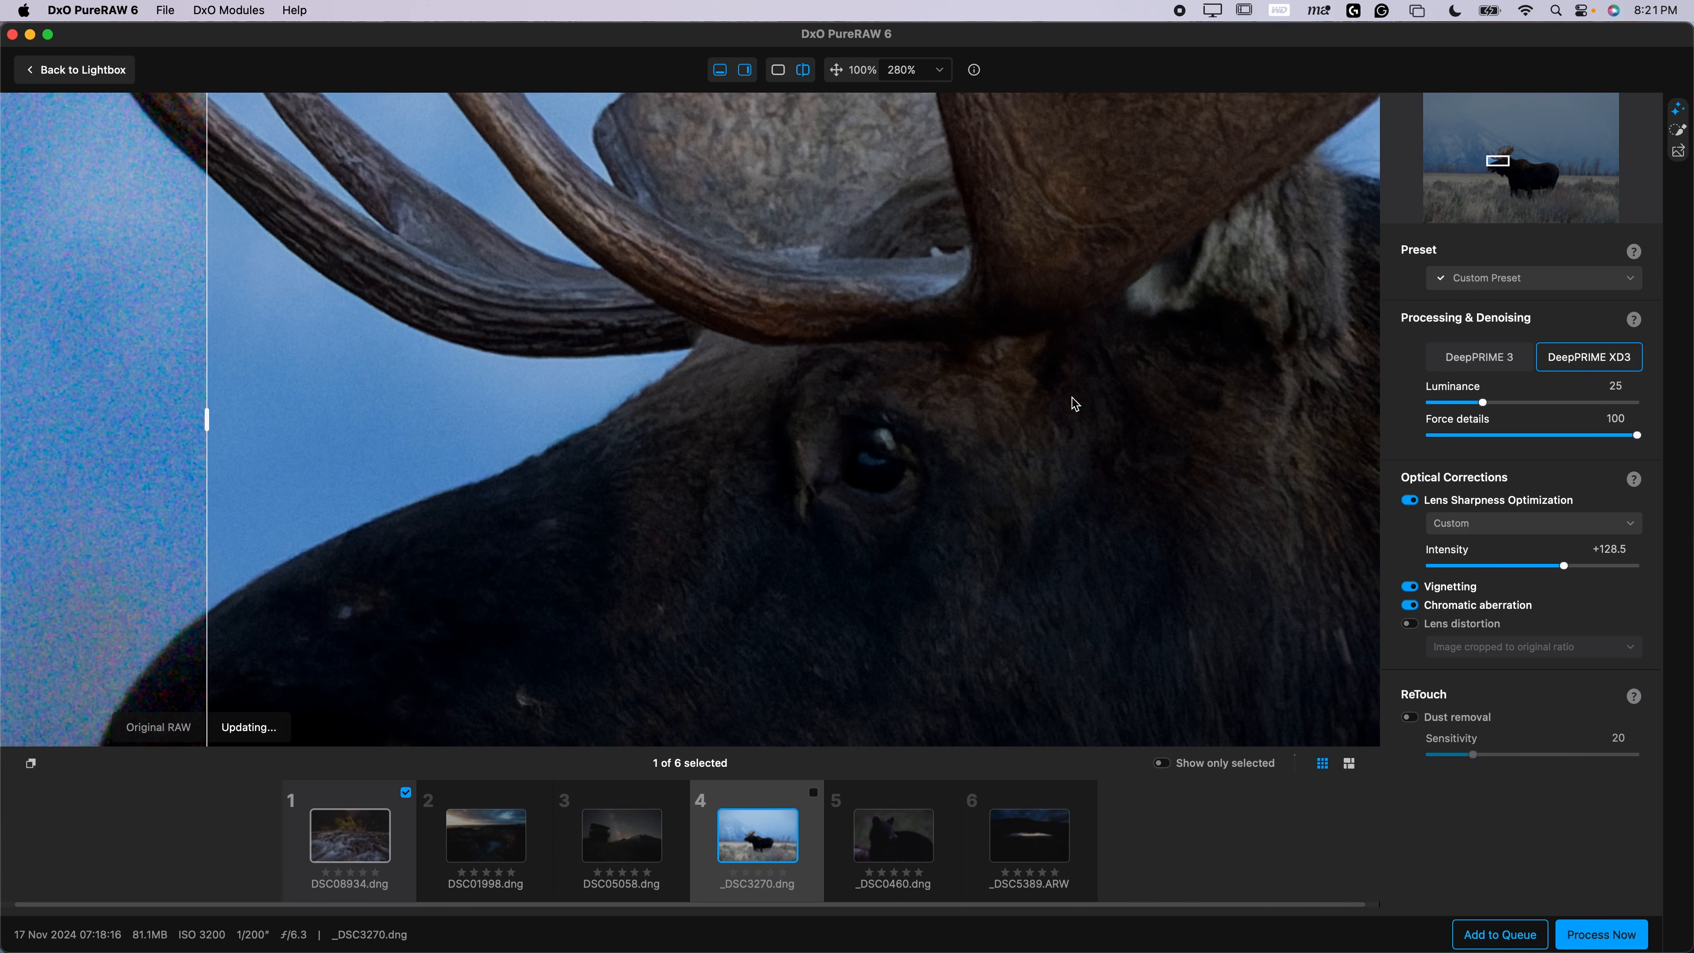
pyautogui.moveTo(1097, 404); pyautogui.dragTo(767, 397)
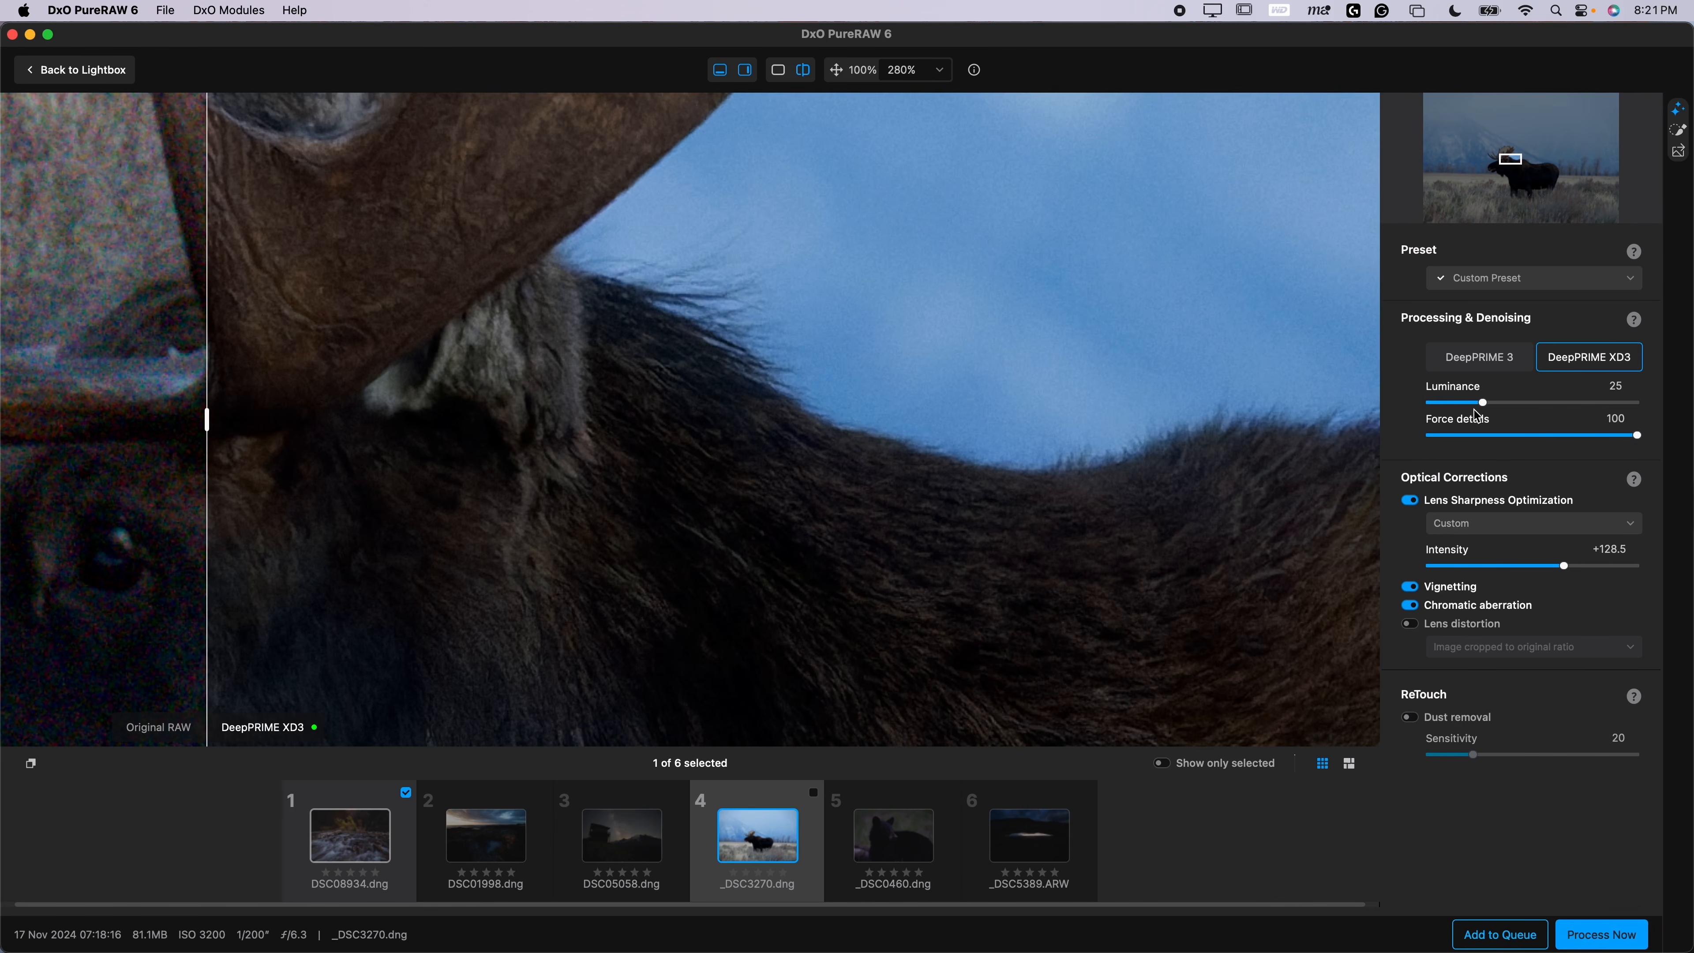
pyautogui.moveTo(1571, 440); pyautogui.dragTo(1404, 439)
pyautogui.scroll(-3, 1161, 478)
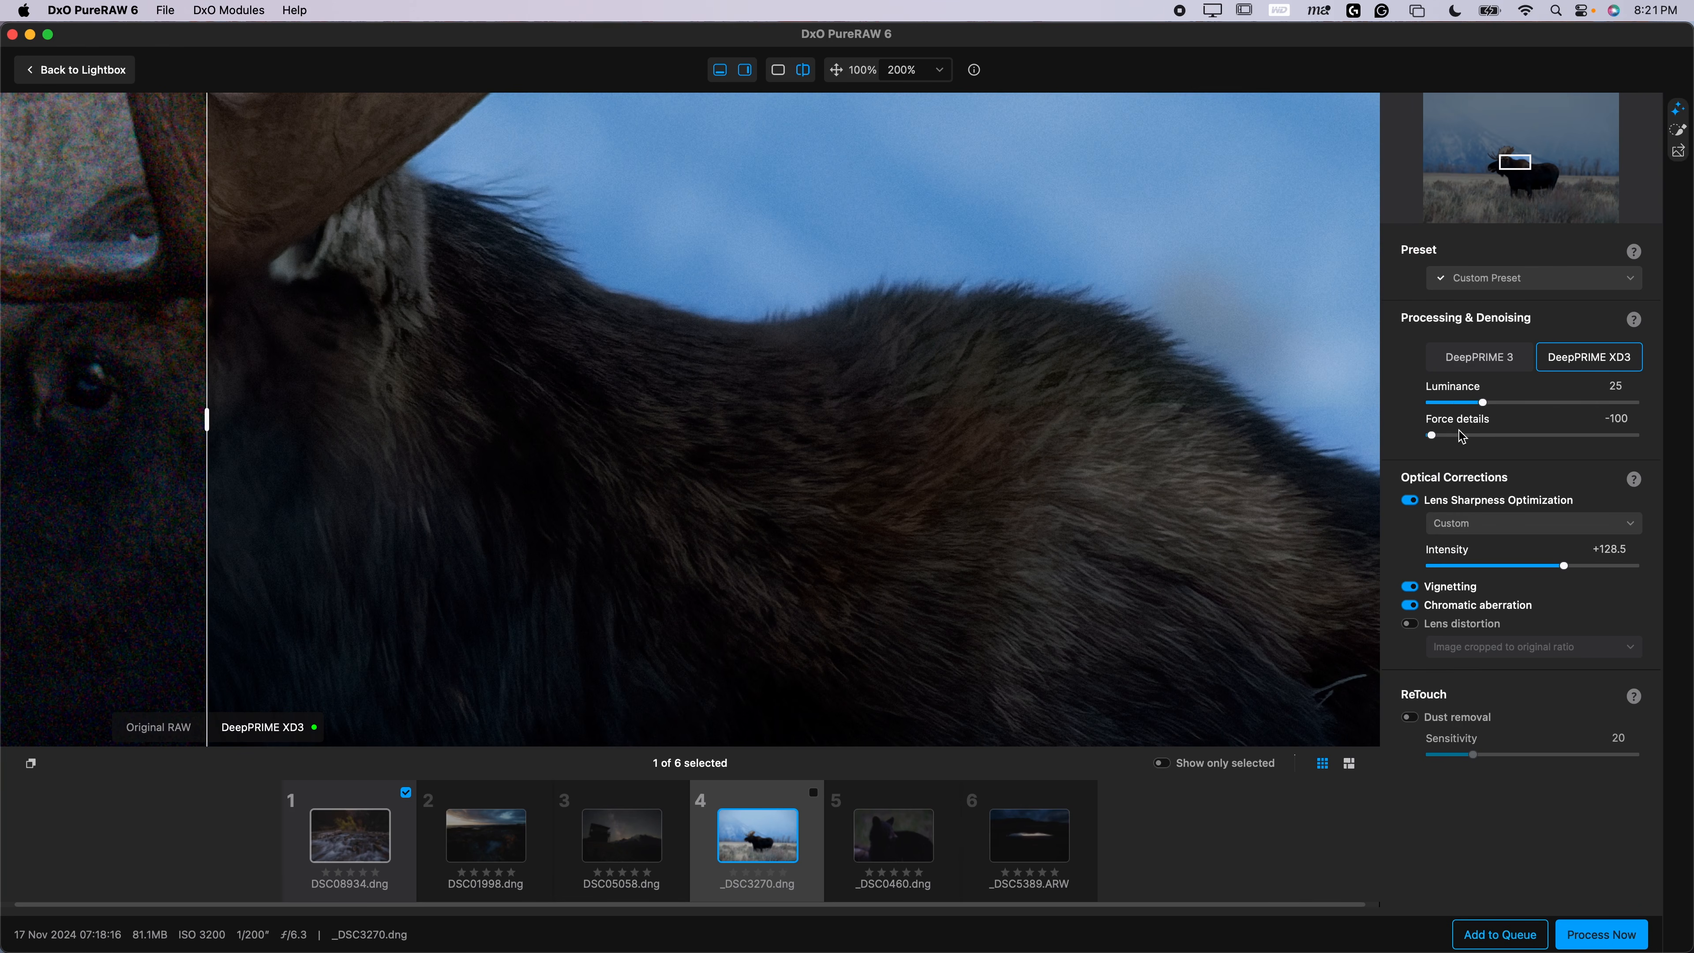
pyautogui.moveTo(1431, 436); pyautogui.dragTo(1678, 431)
pyautogui.moveTo(1587, 437); pyautogui.dragTo(1566, 444)
# Compare DeepPRIME 3 with DeepPRIME XD3 on the moose's antlers and fur, ending on DeepPRIME XD3
pyautogui.moveTo(521, 235); pyautogui.dragTo(1195, 326)
pyautogui.click(1478, 364)
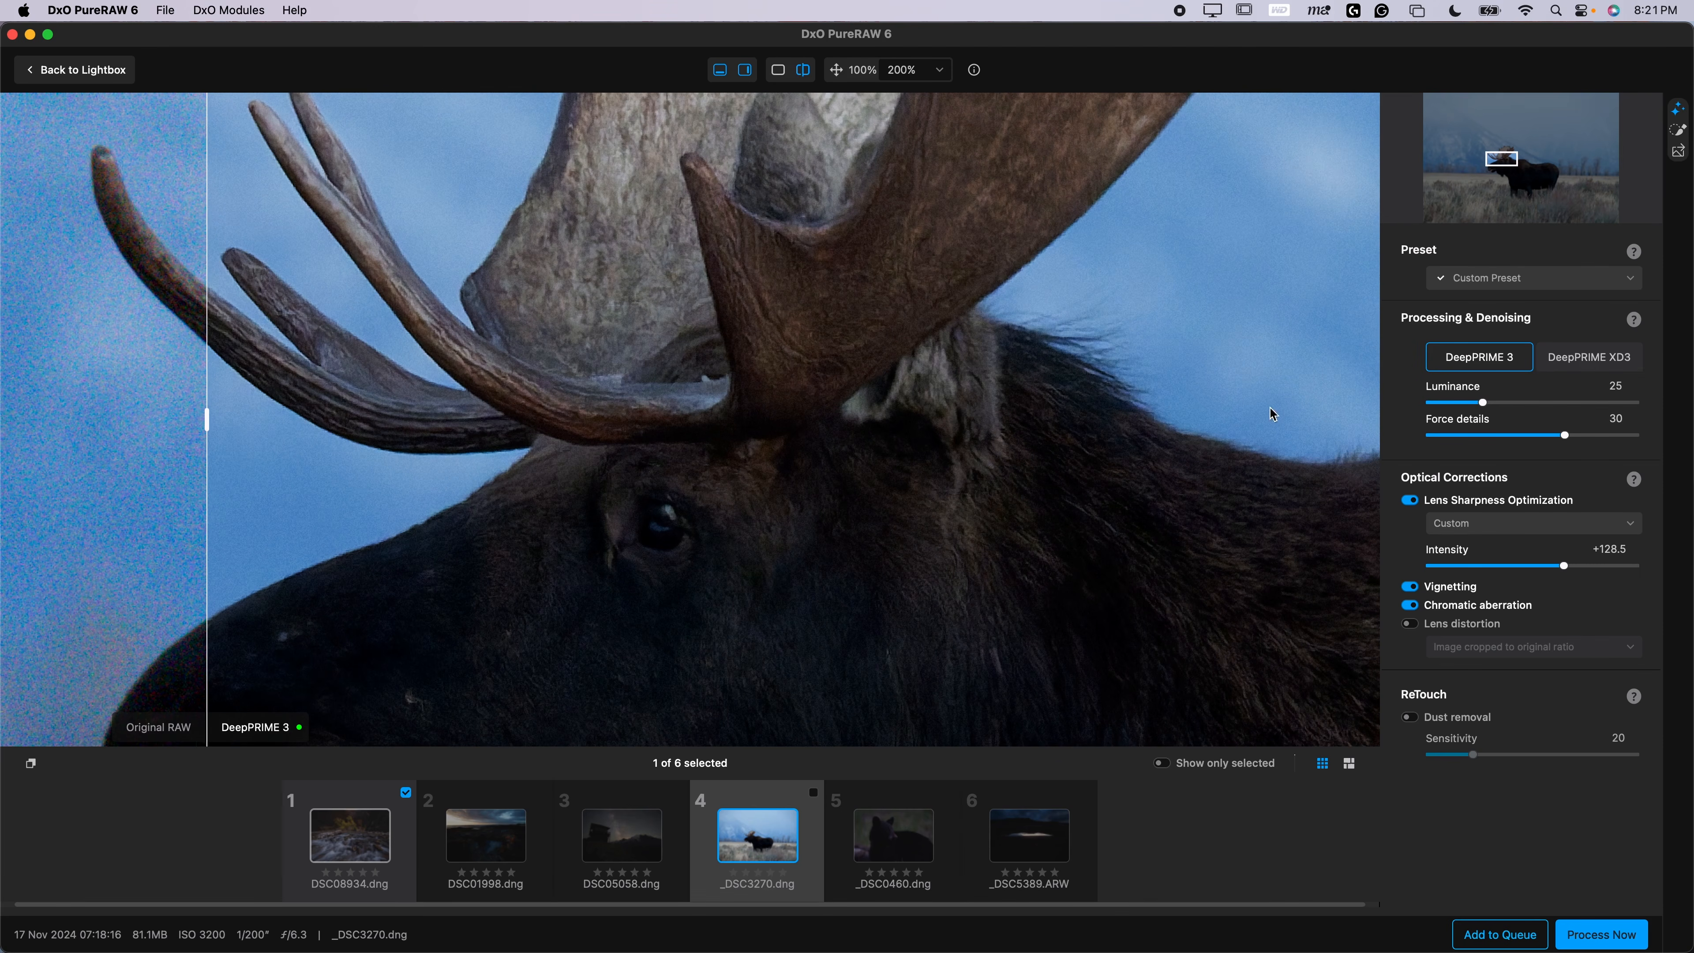
pyautogui.scroll(3, 1126, 341)
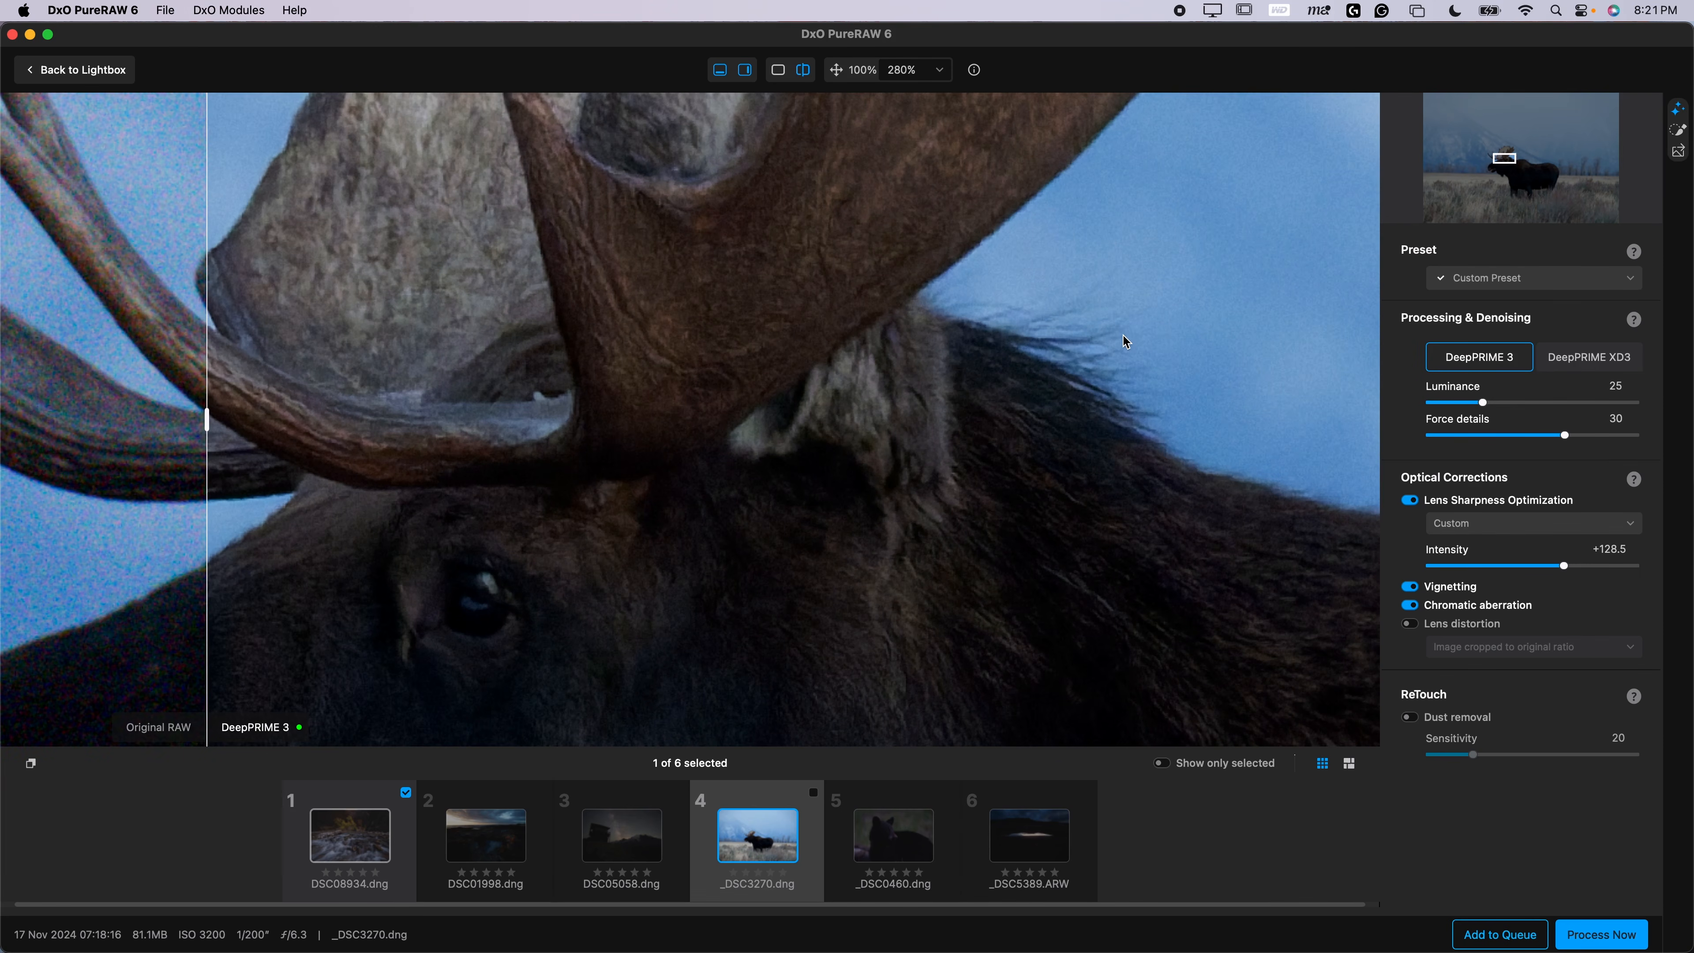
pyautogui.moveTo(207, 393); pyautogui.dragTo(609, 401)
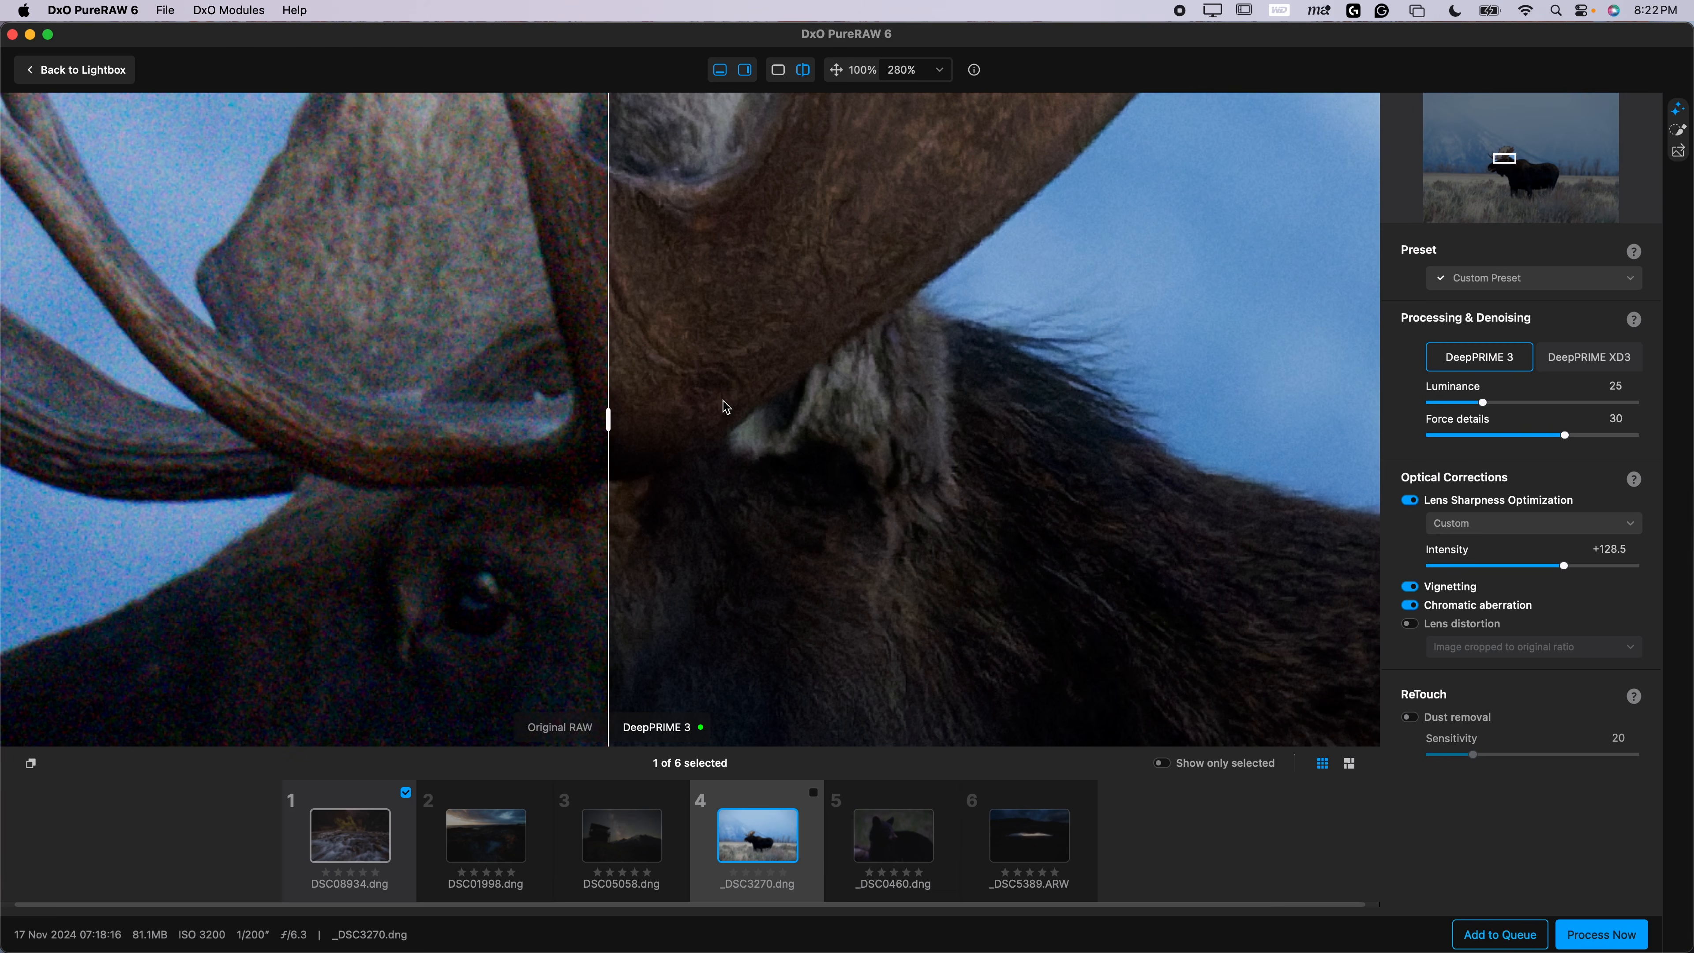
pyautogui.click(1588, 359)
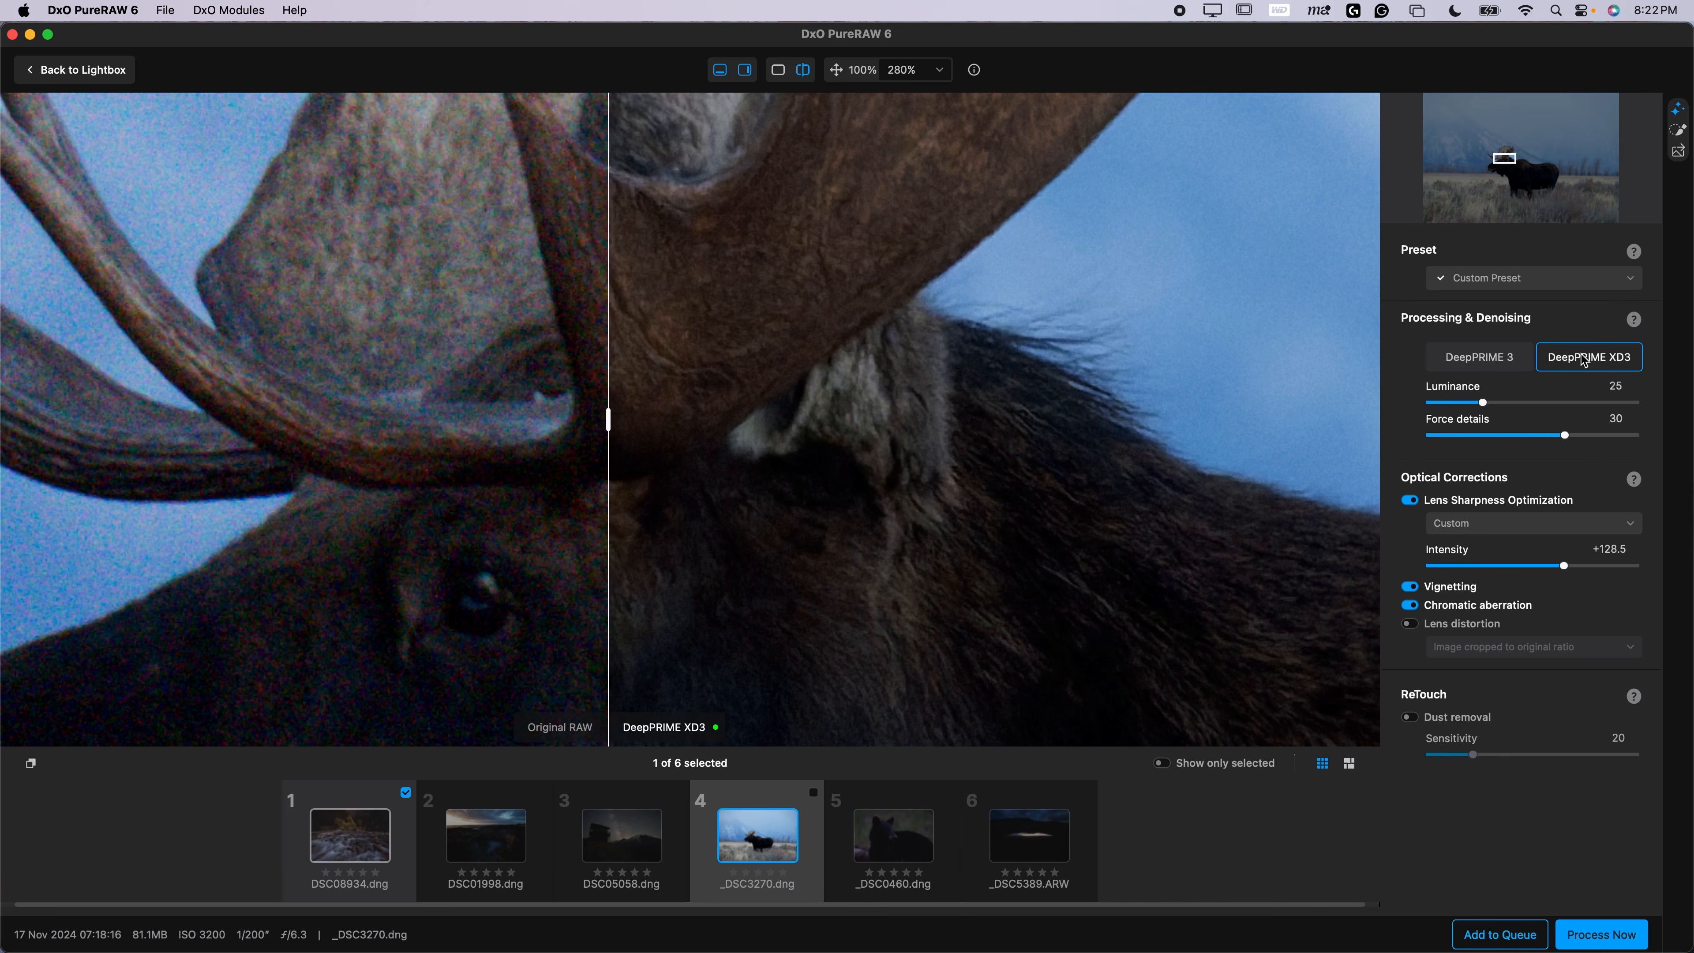
pyautogui.click(1464, 362)
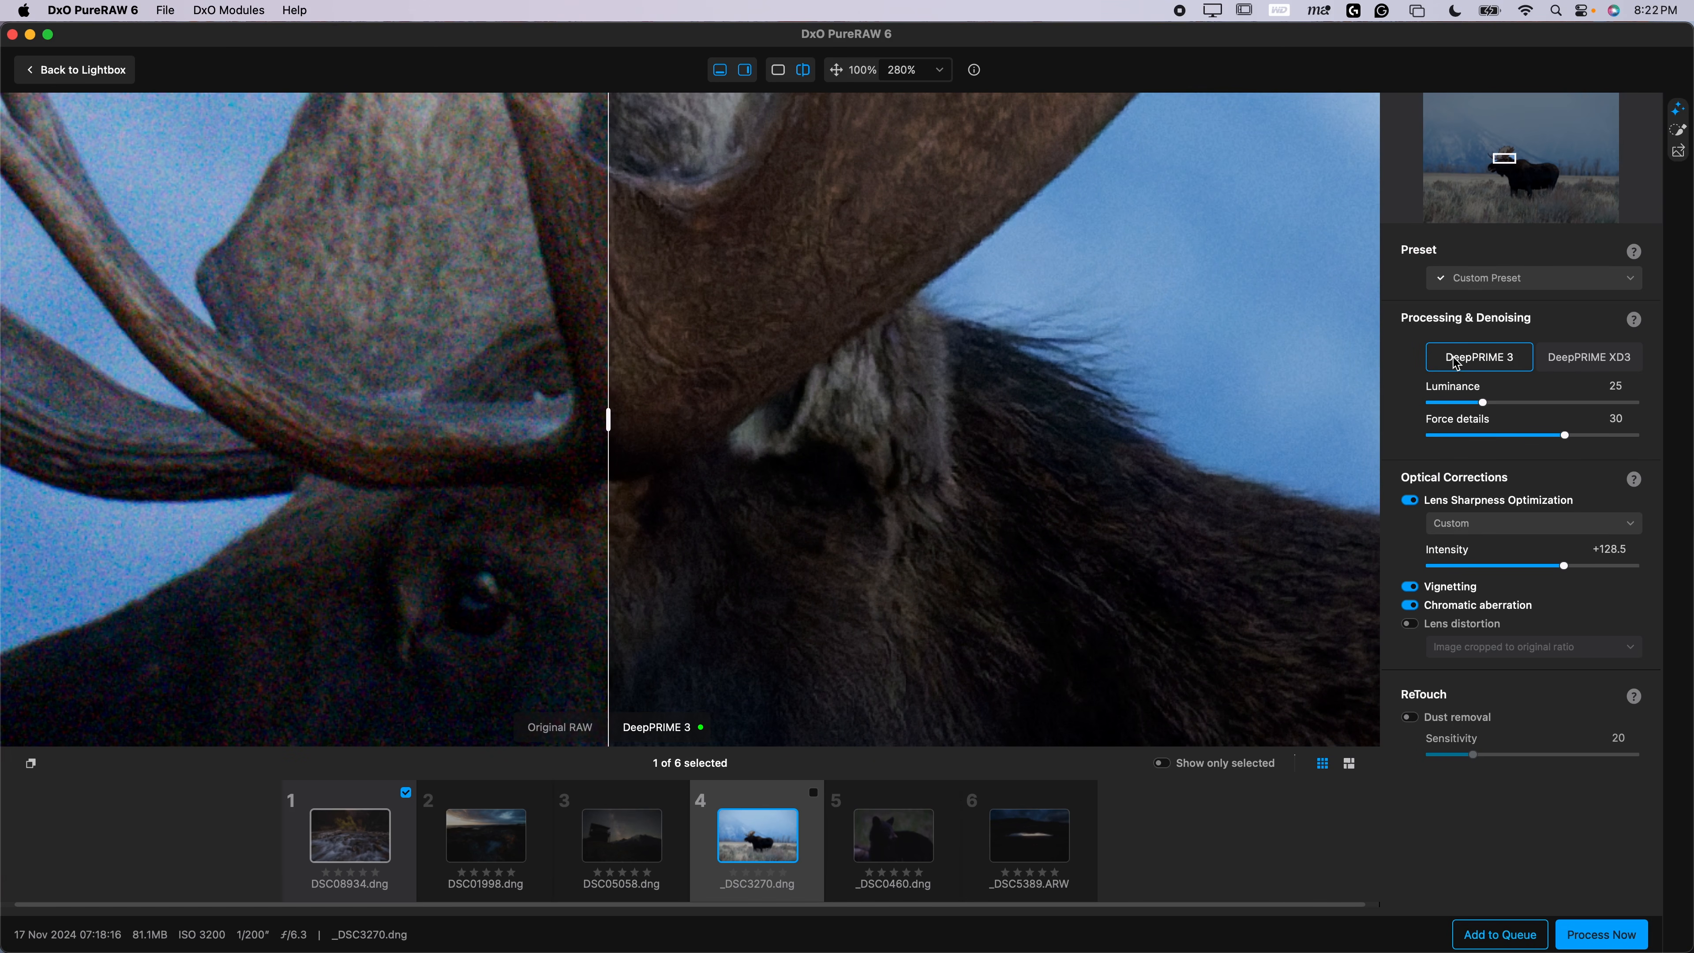
pyautogui.click(1555, 362)
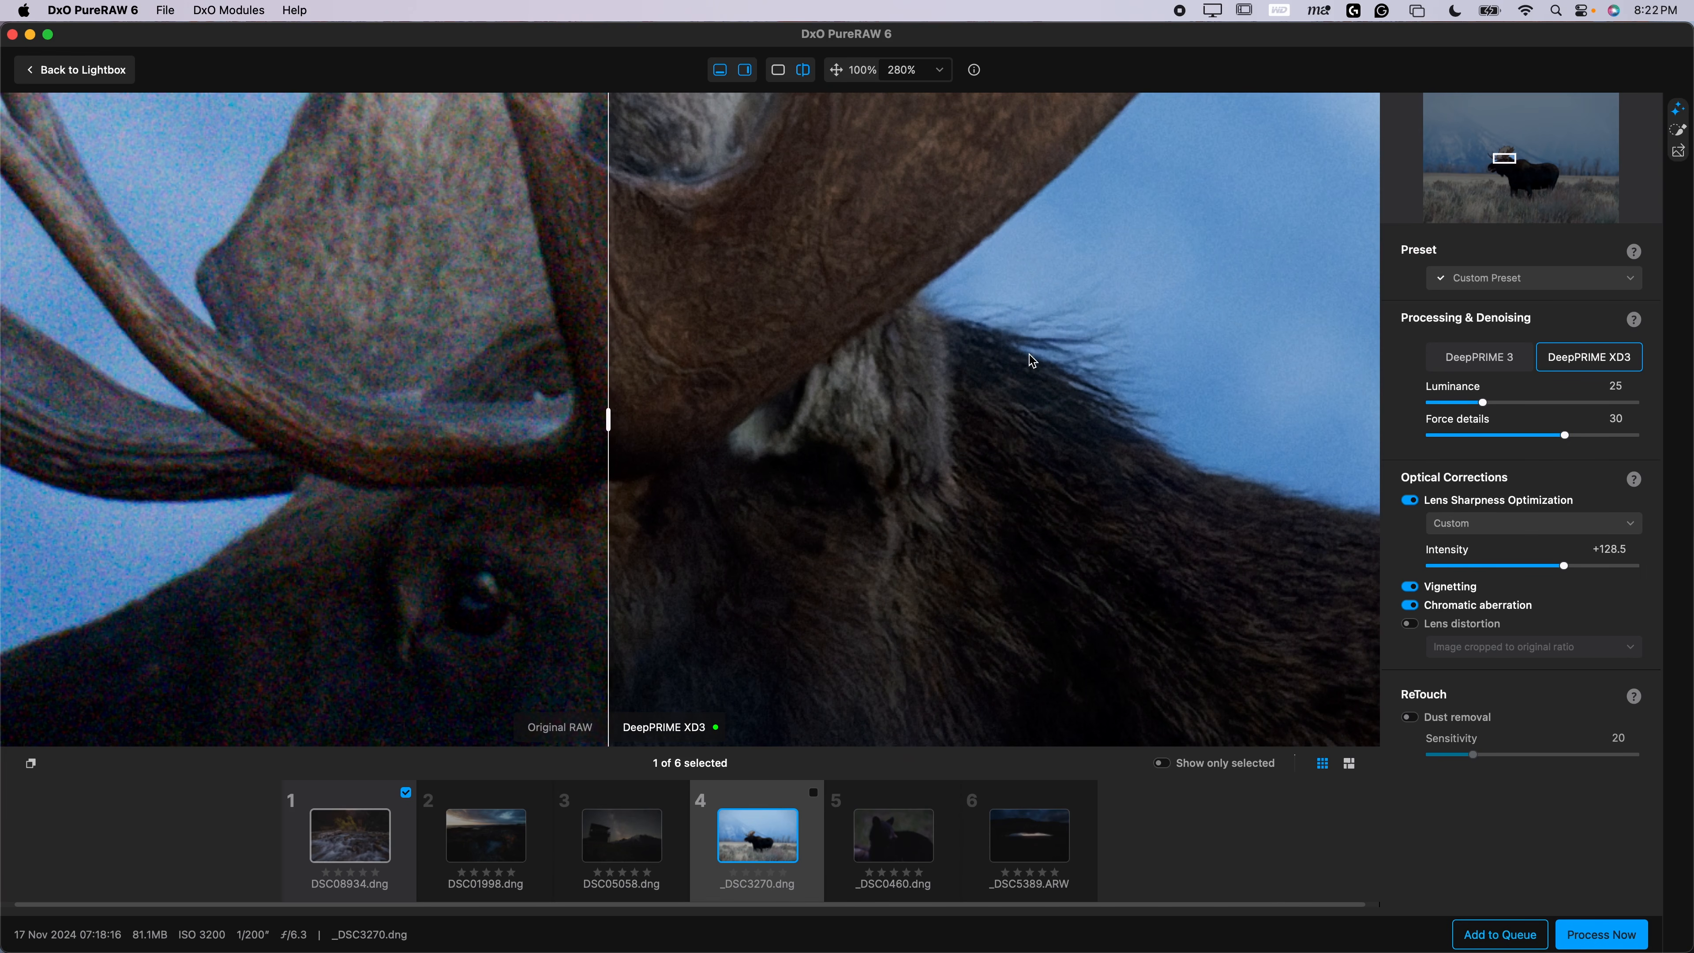
# Open _DSC5389.ARW, set Luminance to 46 and compare the DeepPRIME XD3 result with the original RAW around the arch opening
pyautogui.click(758, 479)
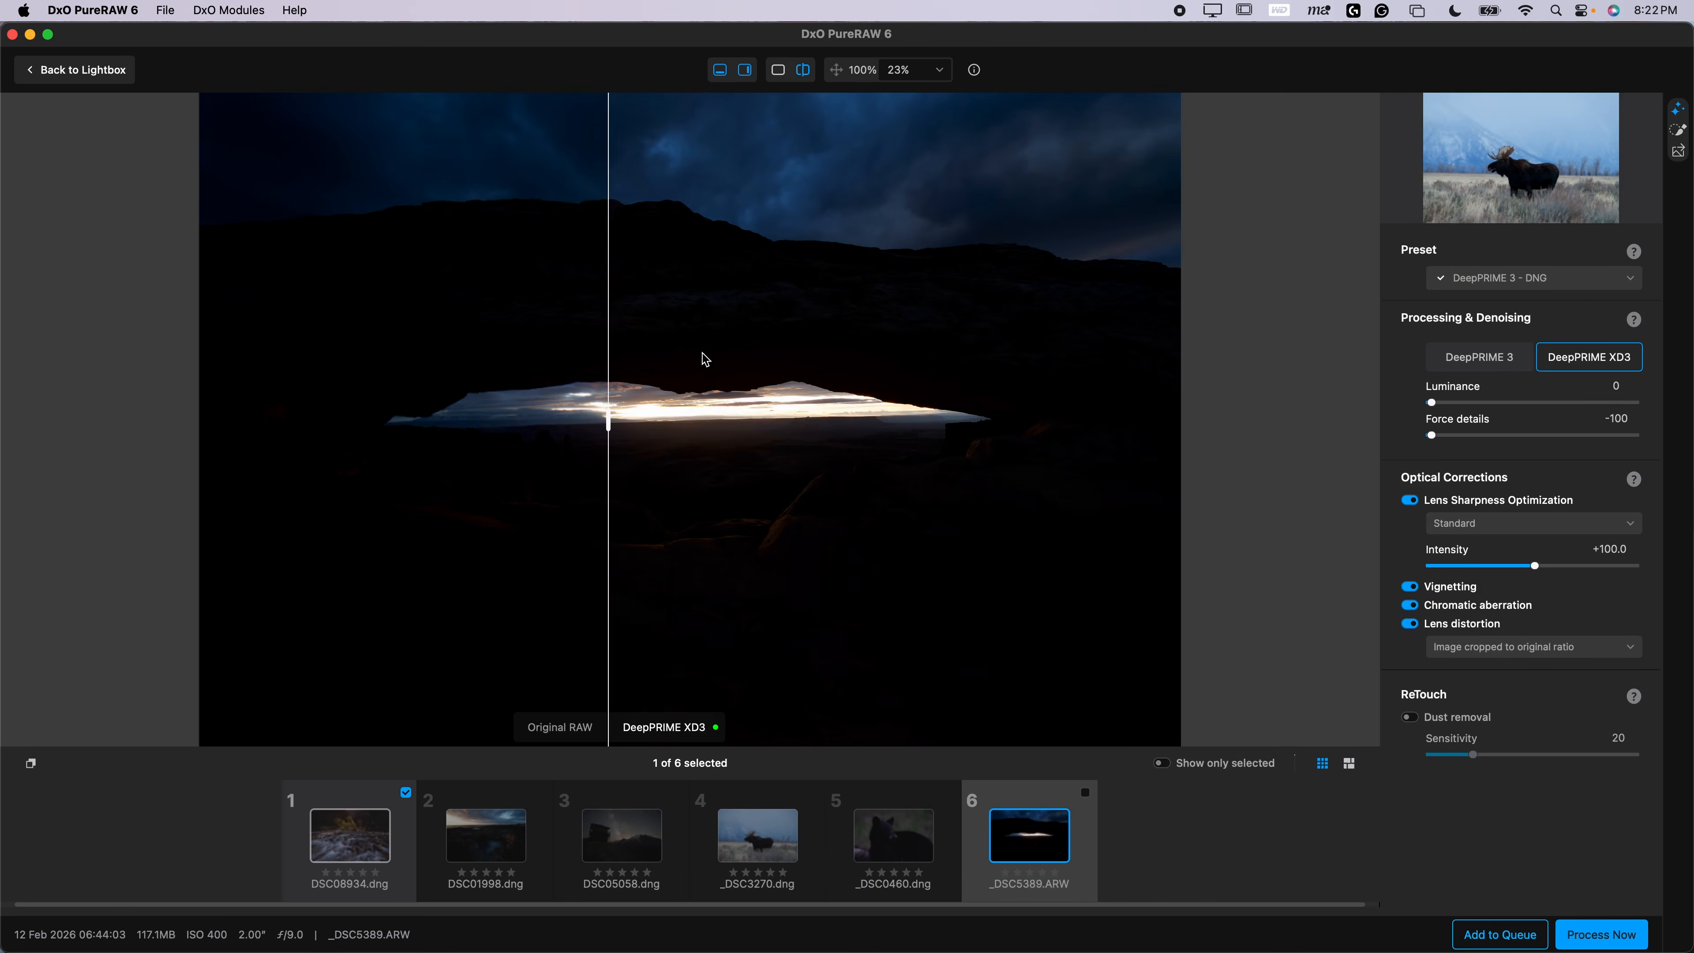
pyautogui.scroll(3, 851, 395)
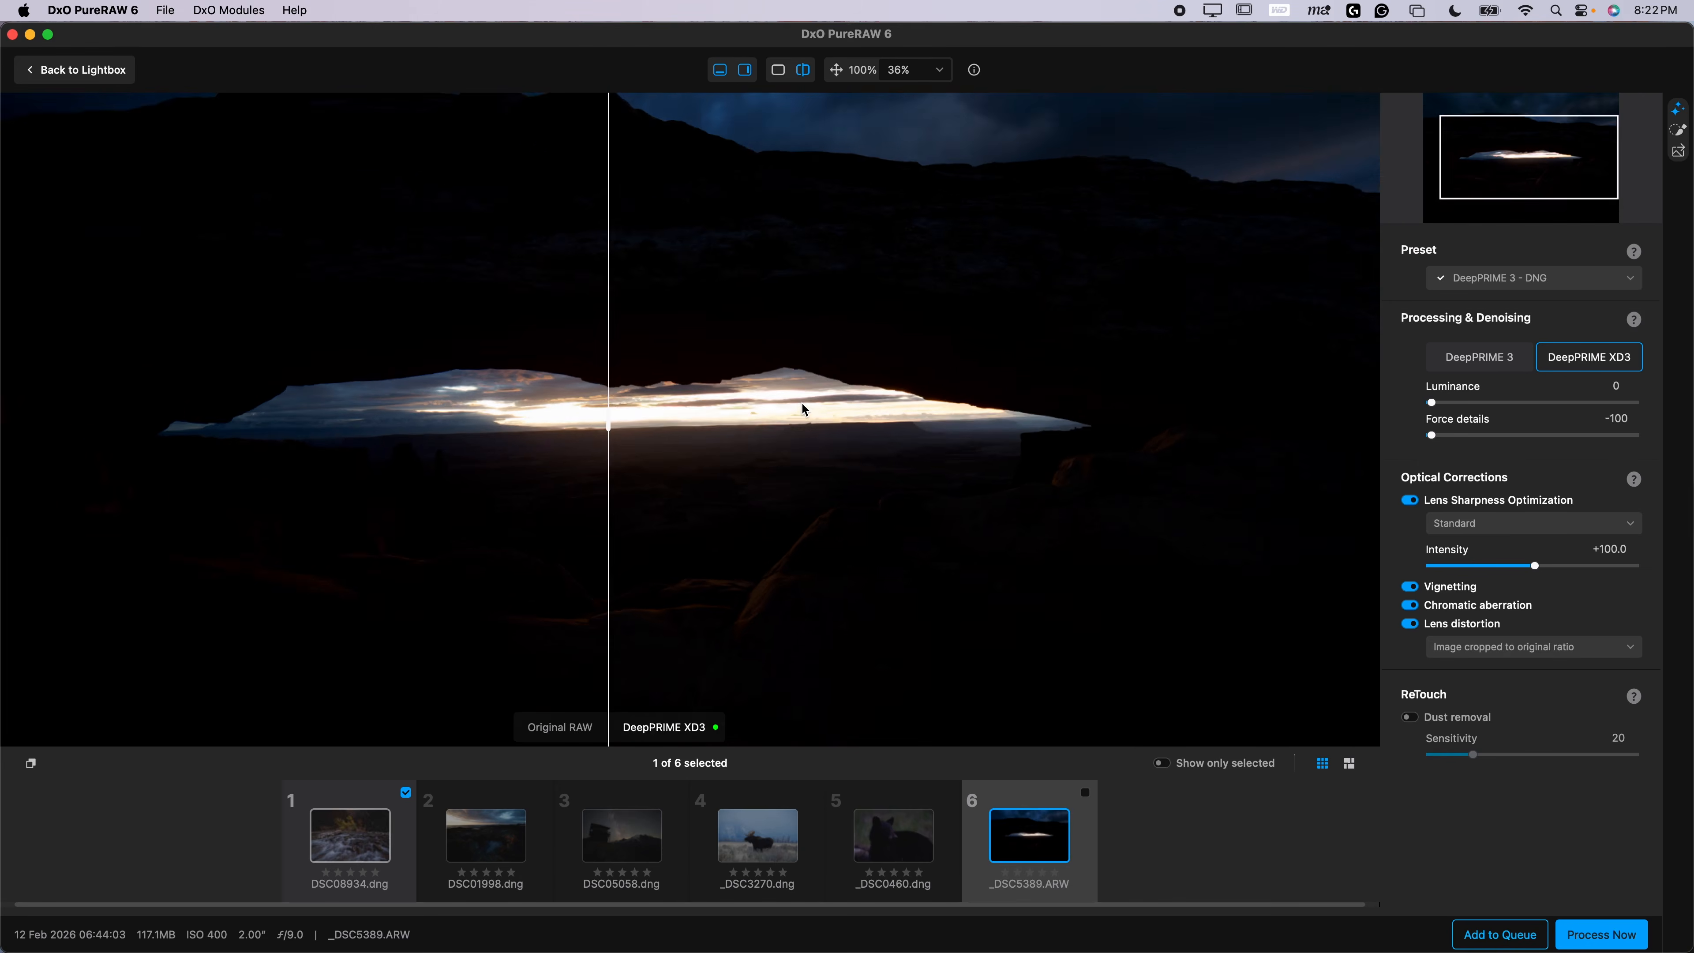
pyautogui.scroll(2, 669, 412)
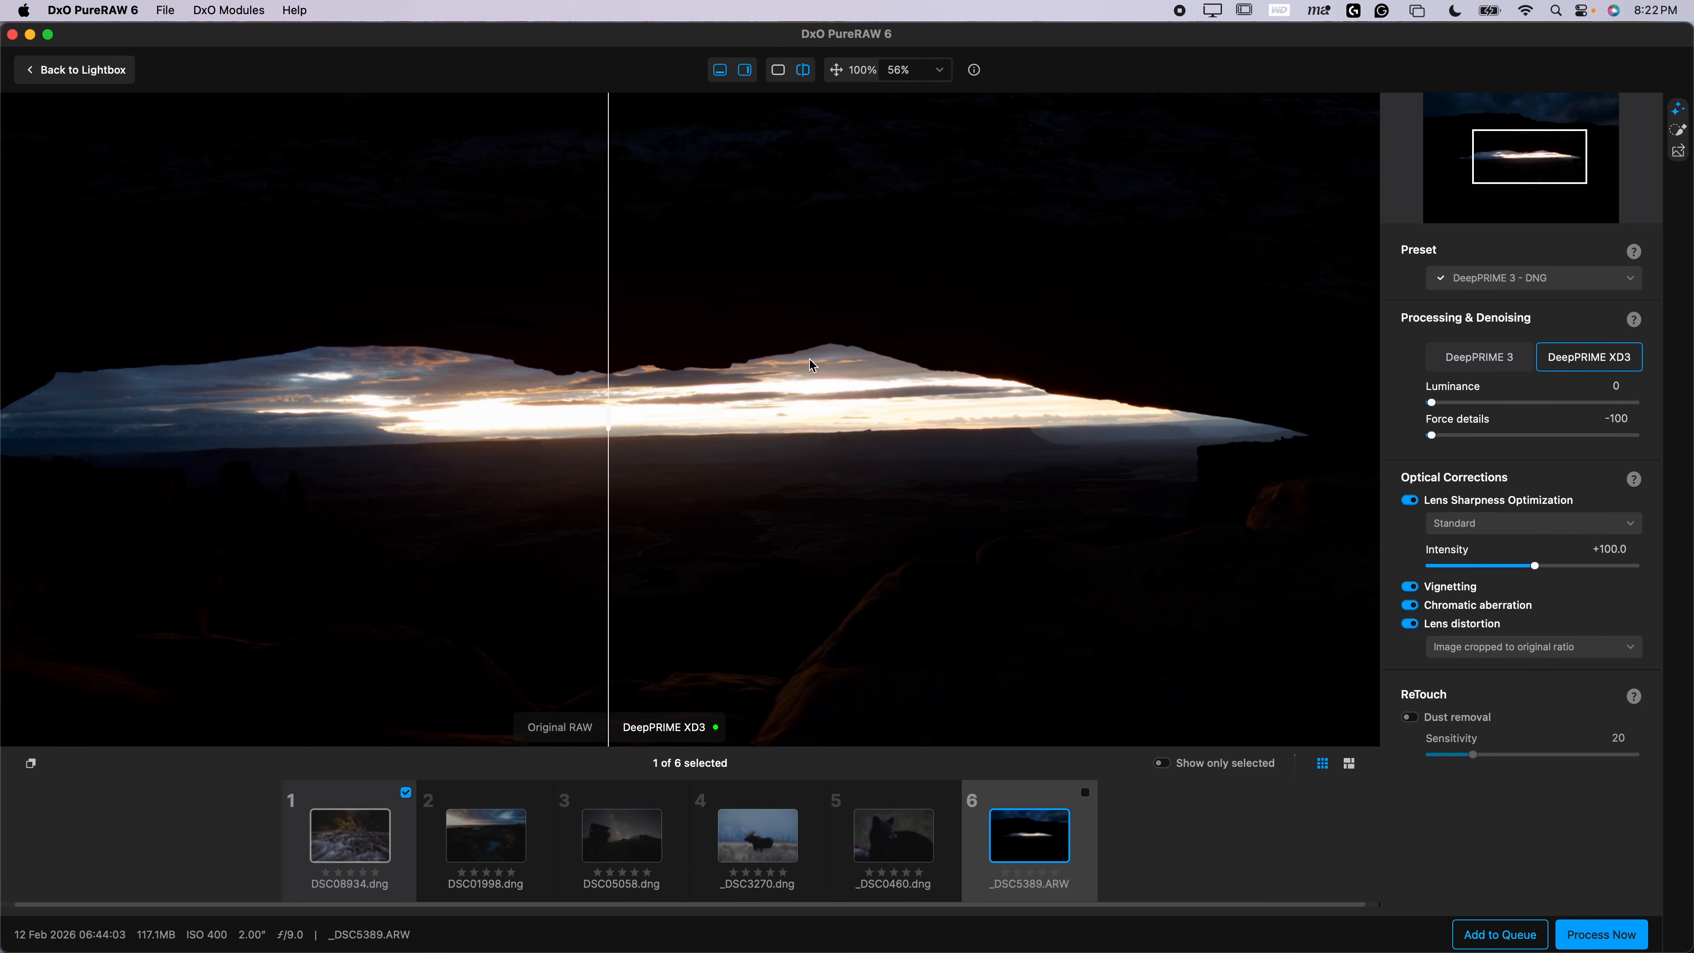
pyautogui.moveTo(1430, 401); pyautogui.dragTo(1526, 403)
pyautogui.moveTo(829, 333); pyautogui.dragTo(964, 487)
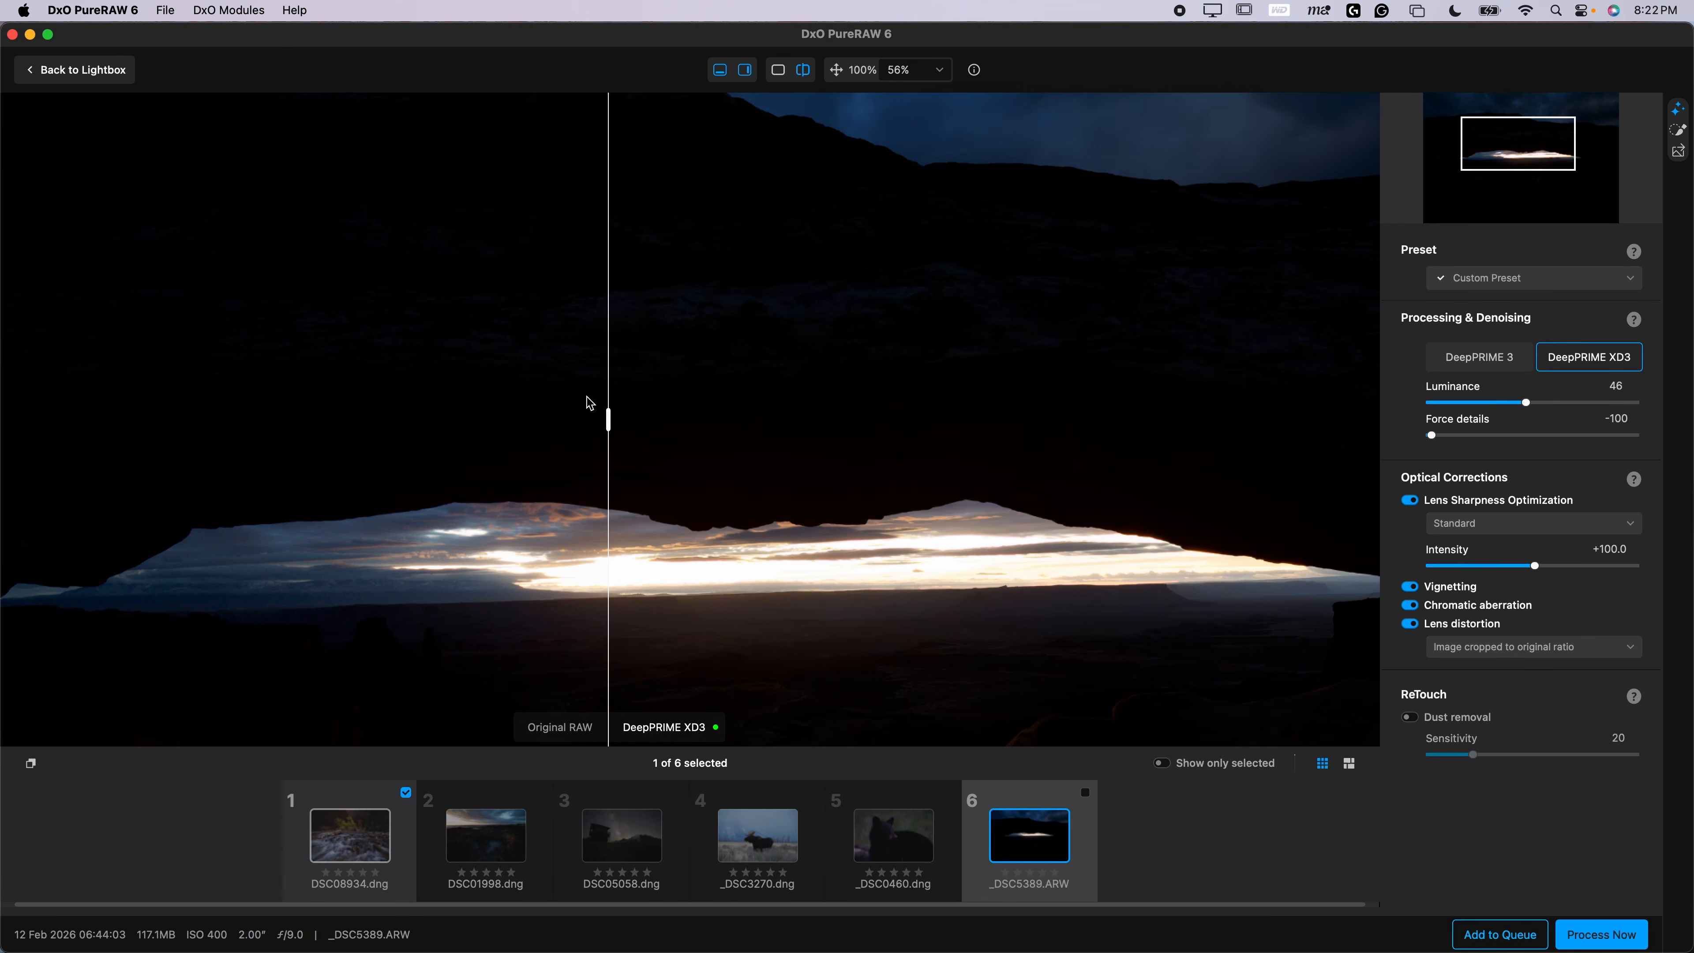
pyautogui.moveTo(607, 418); pyautogui.dragTo(501, 398)
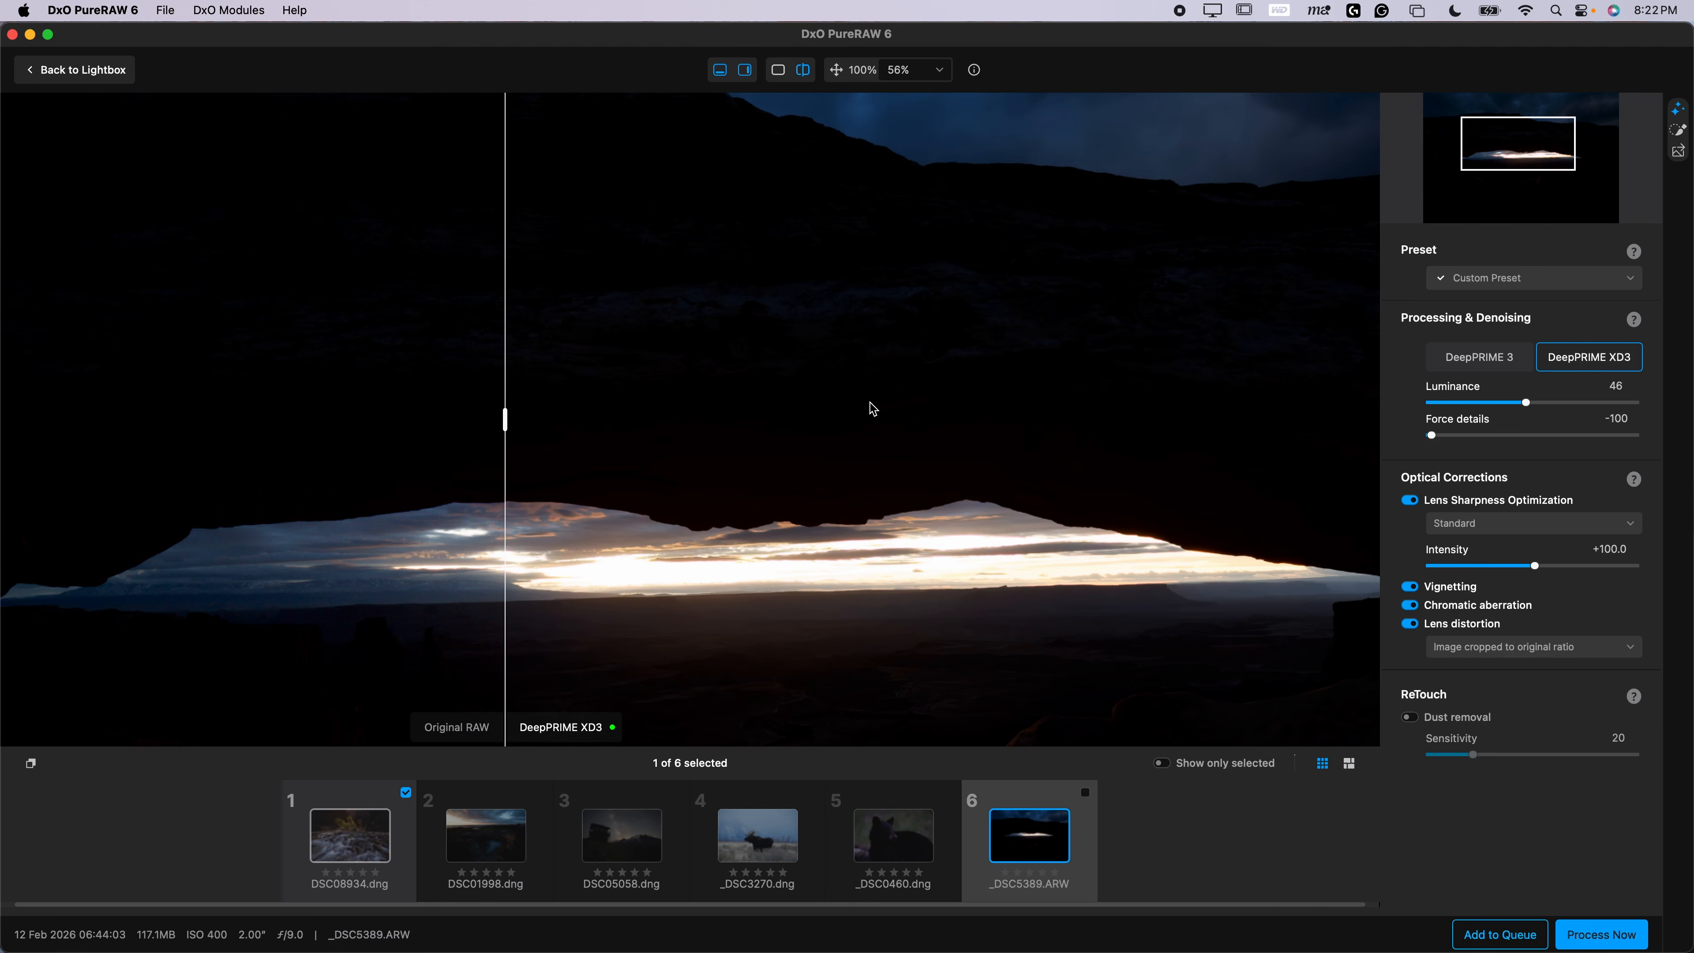
pyautogui.moveTo(504, 418); pyautogui.dragTo(532, 443)
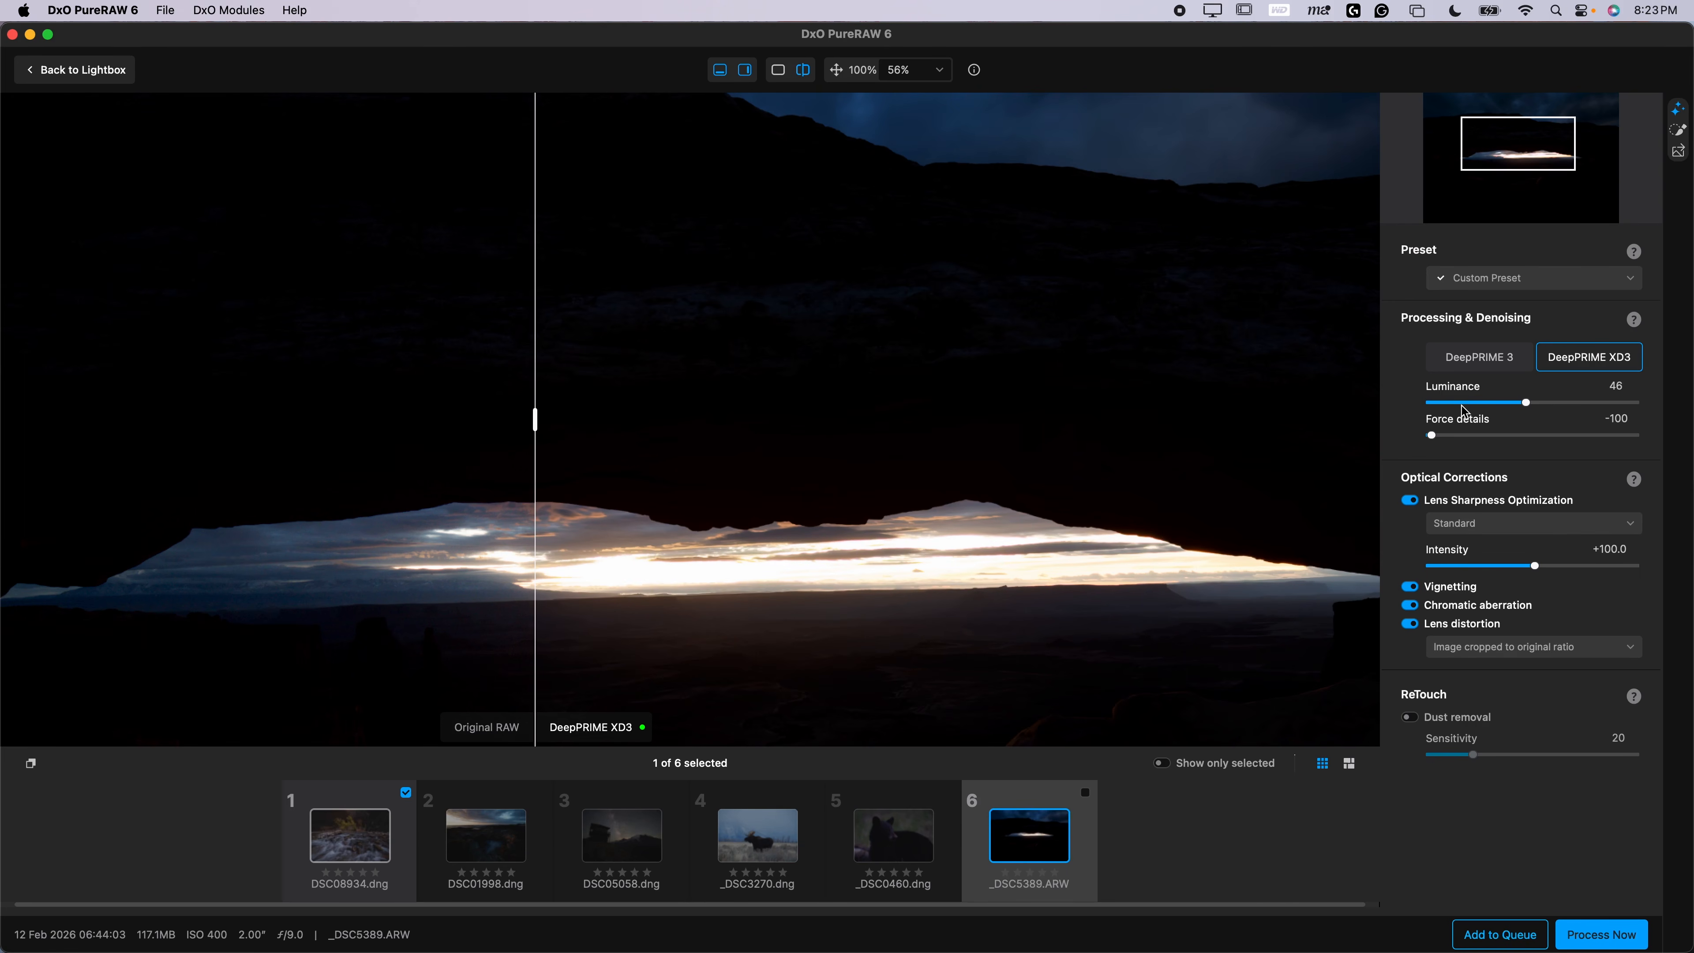
# Open DSC01998.dng and test the dust removal sensitivity at 14 on the dust spot in the sky
pyautogui.click(542, 859)
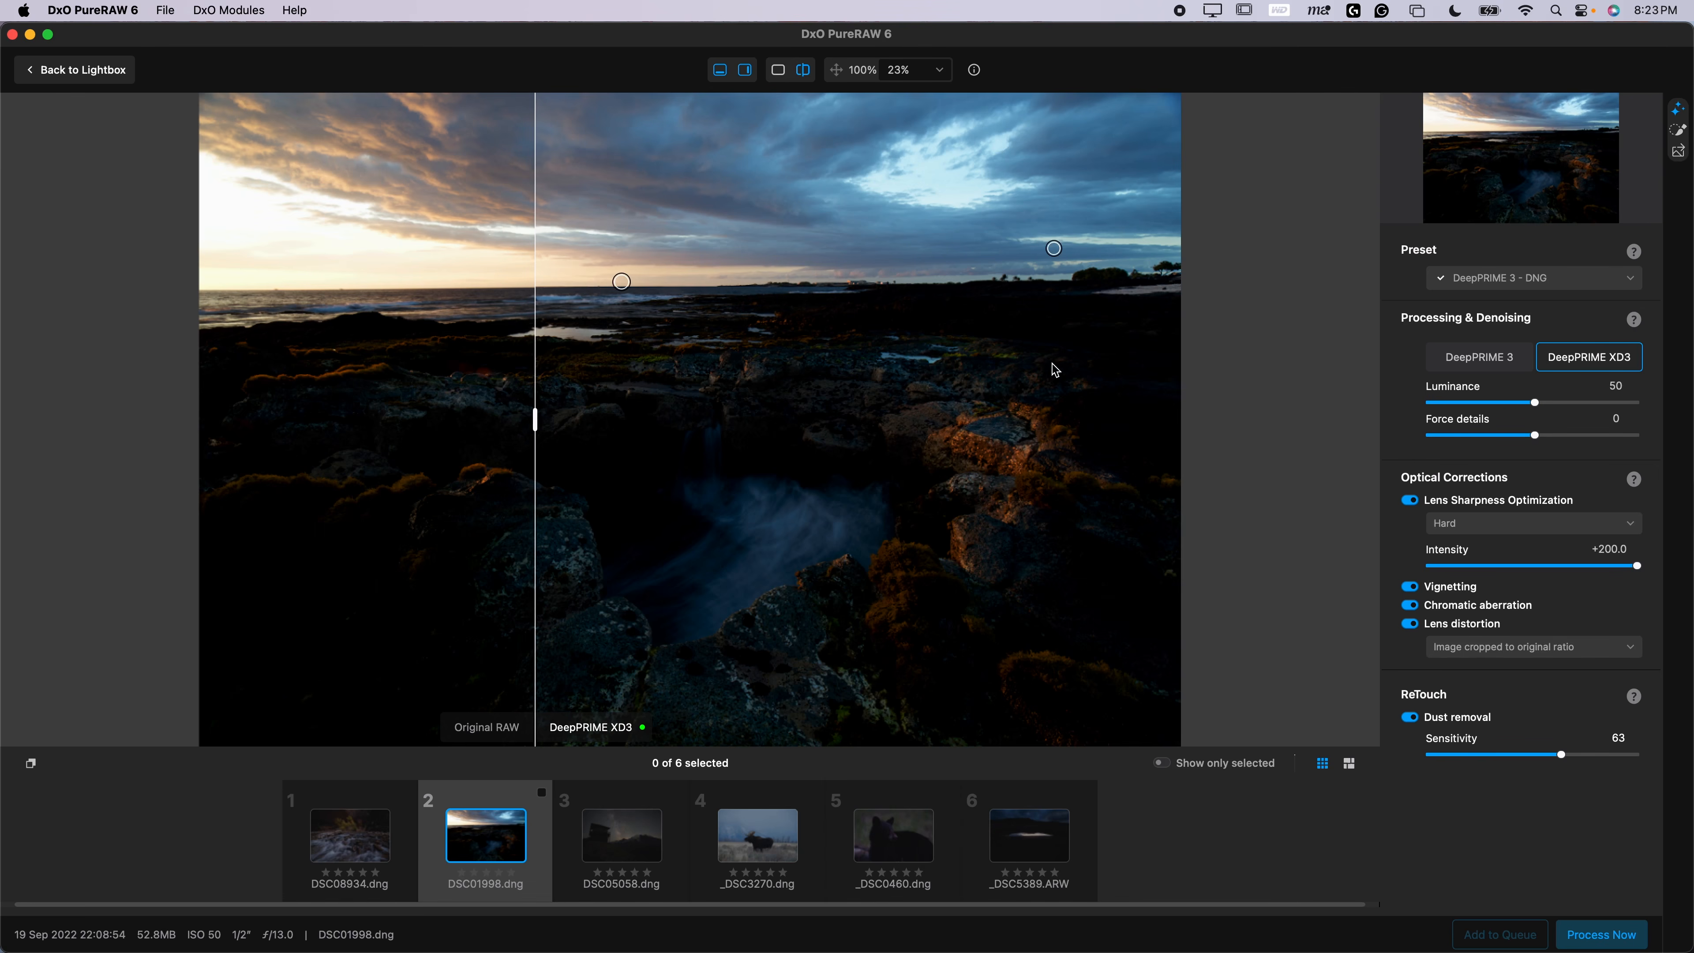
pyautogui.moveTo(1561, 754); pyautogui.dragTo(1460, 754)
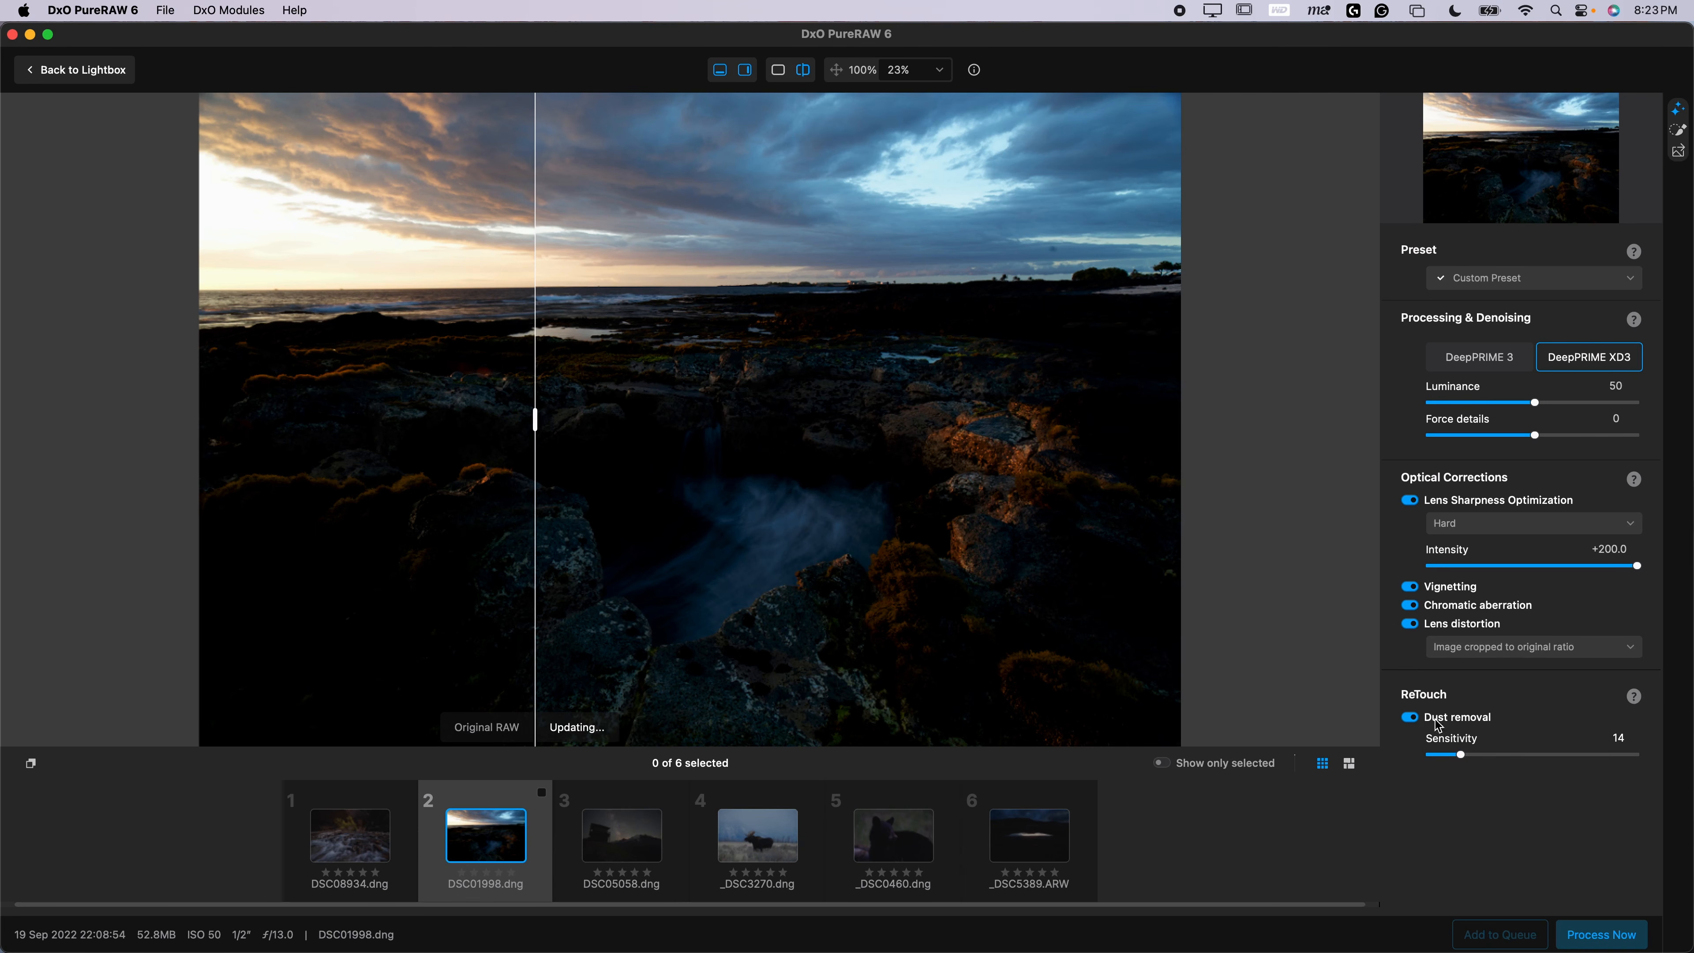
pyautogui.scroll(3, 1053, 257)
pyautogui.scroll(6, 1053, 259)
pyautogui.moveTo(1100, 258); pyautogui.dragTo(1220, 413)
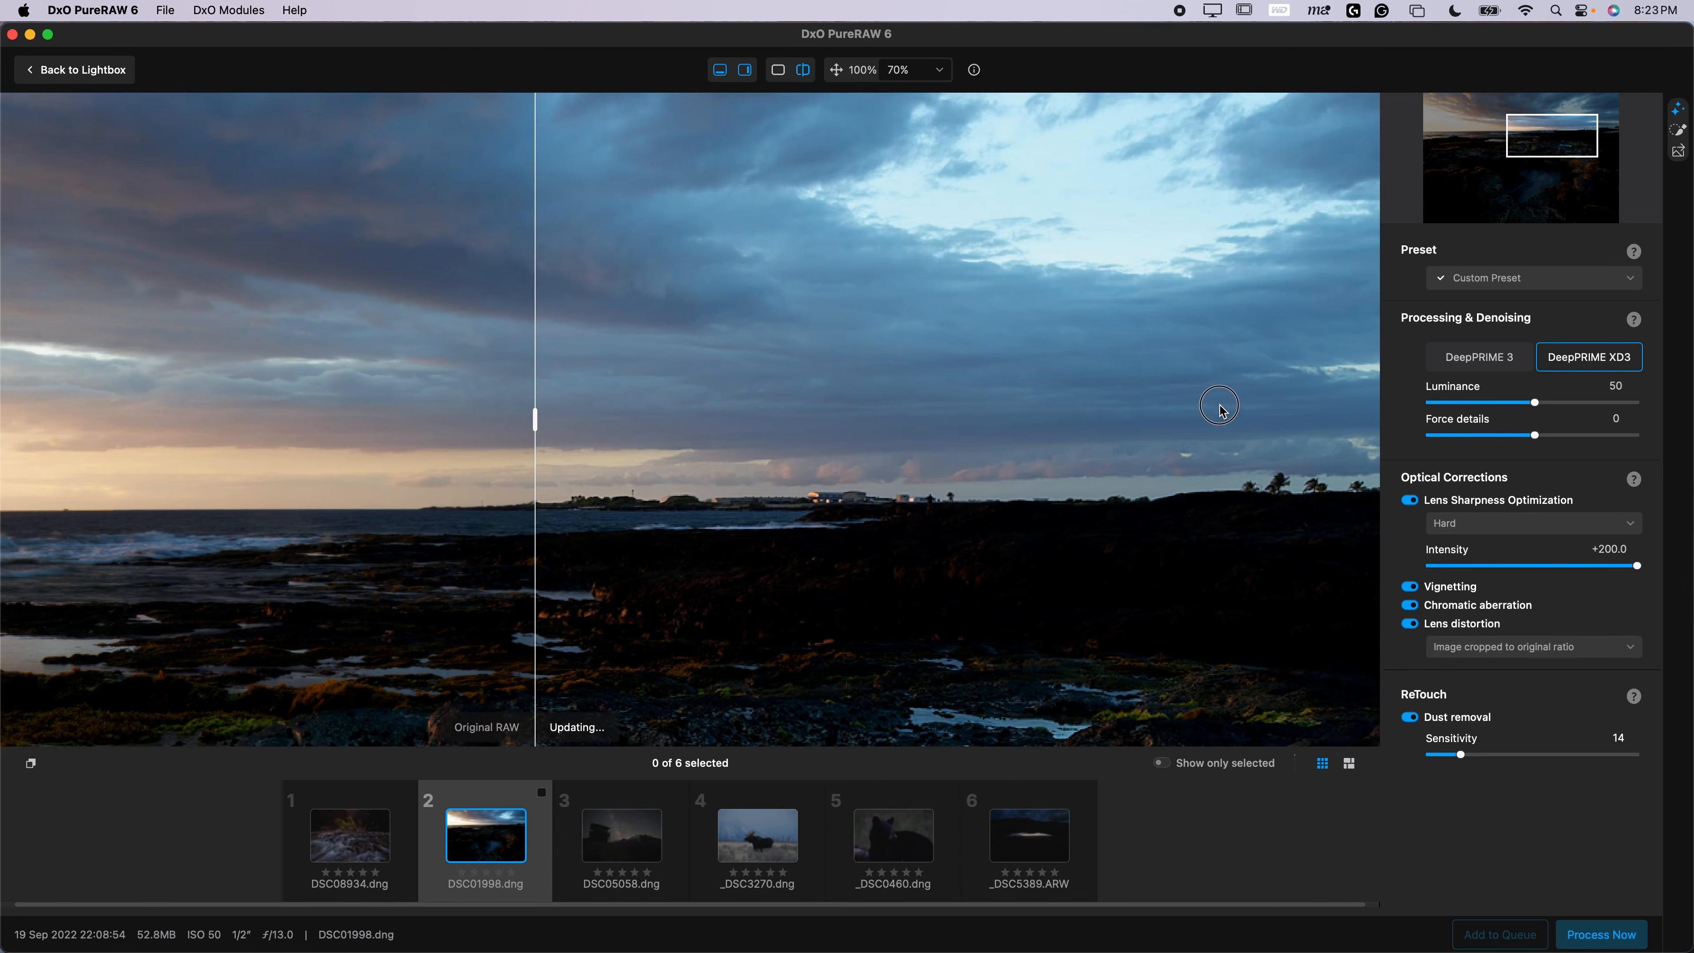
pyautogui.scroll(-2, 1155, 361)
pyautogui.scroll(-3, 1153, 361)
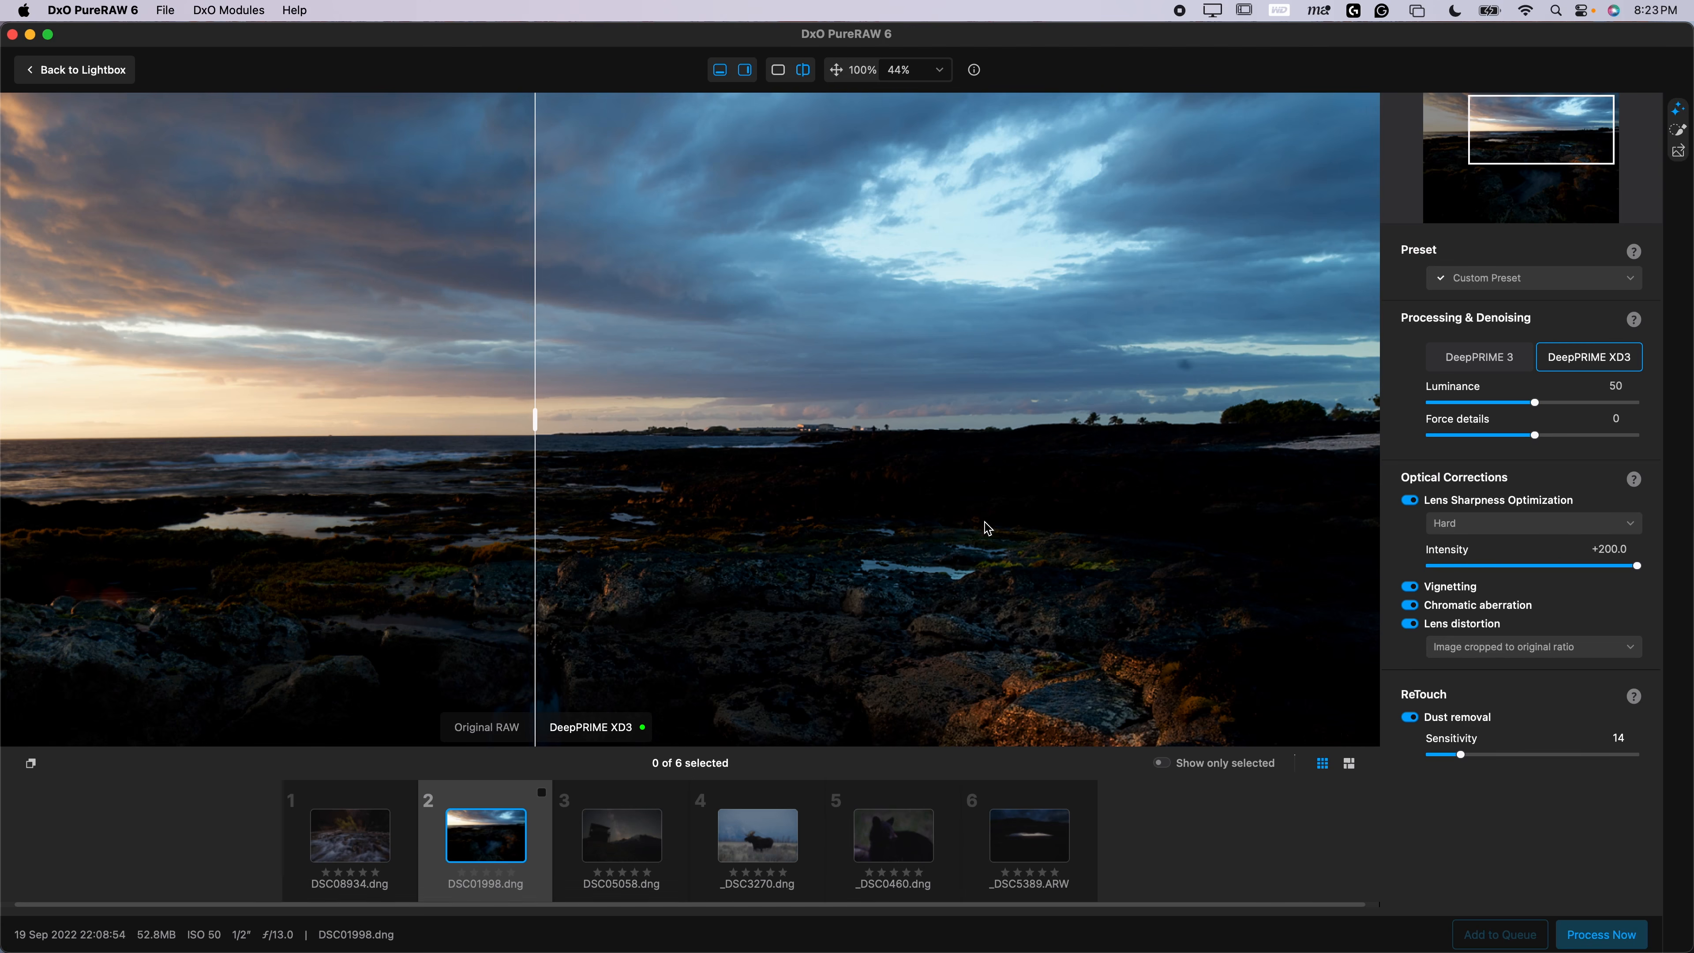
# Set the dust removal sensitivity to 58, after trying 47 and 100, checking the marked spots in the sky
pyautogui.moveTo(1465, 760); pyautogui.dragTo(1528, 756)
pyautogui.scroll(-2, 1183, 544)
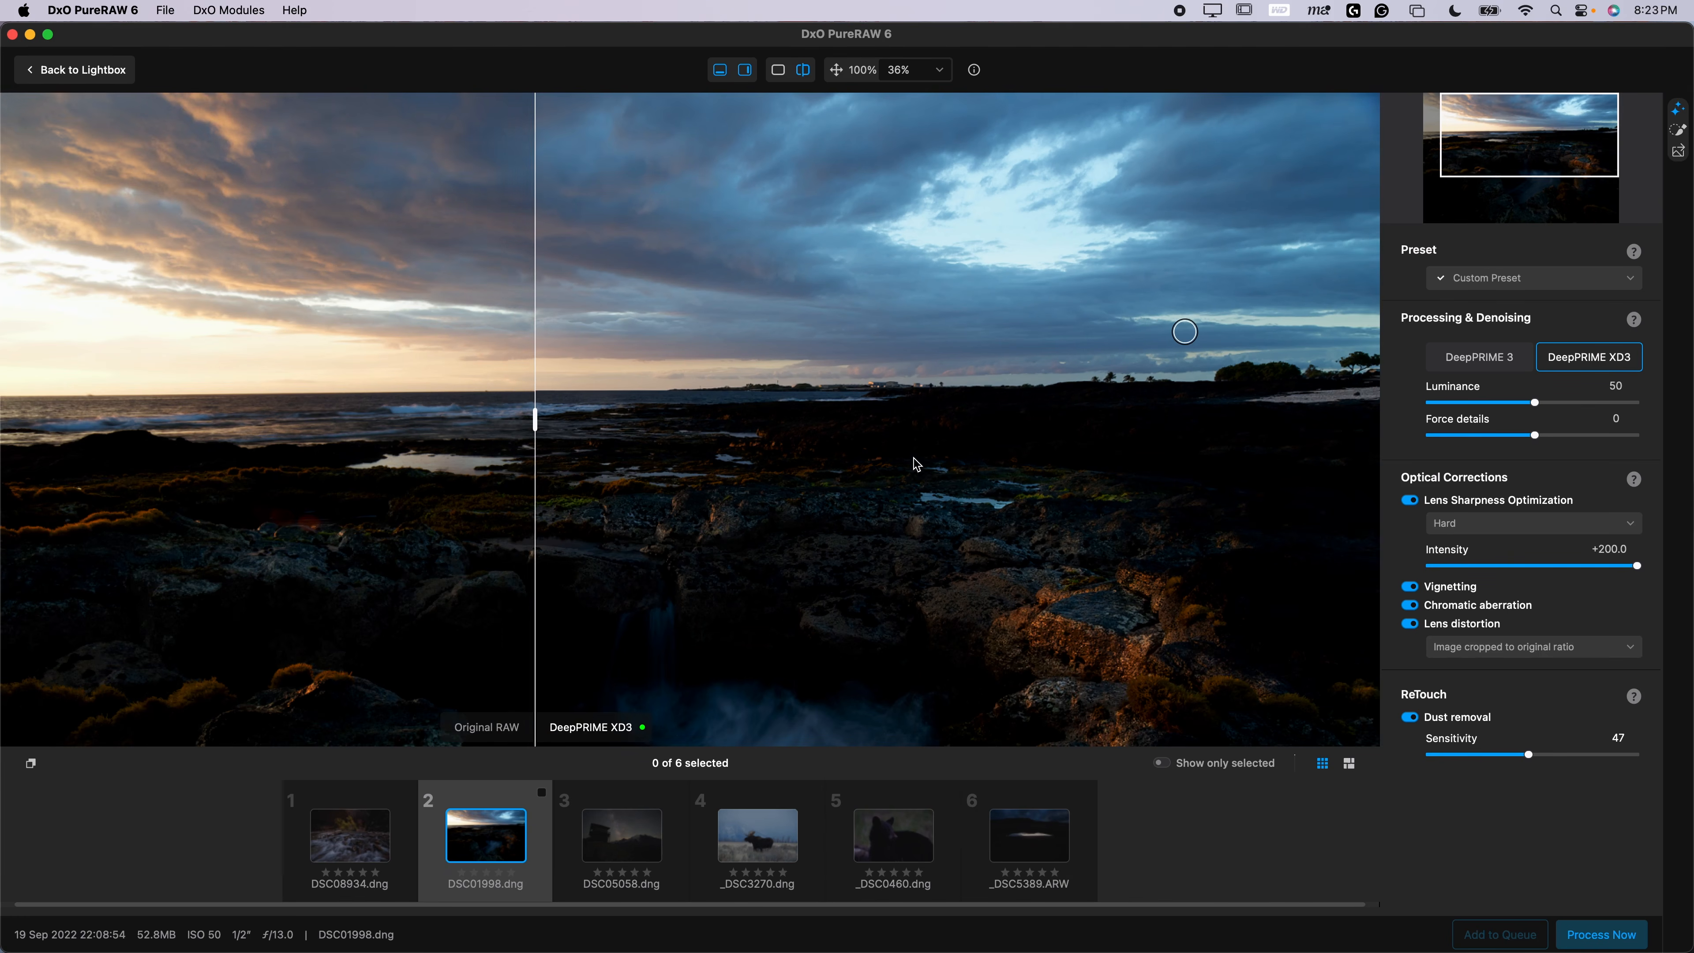
pyautogui.scroll(-2, 865, 487)
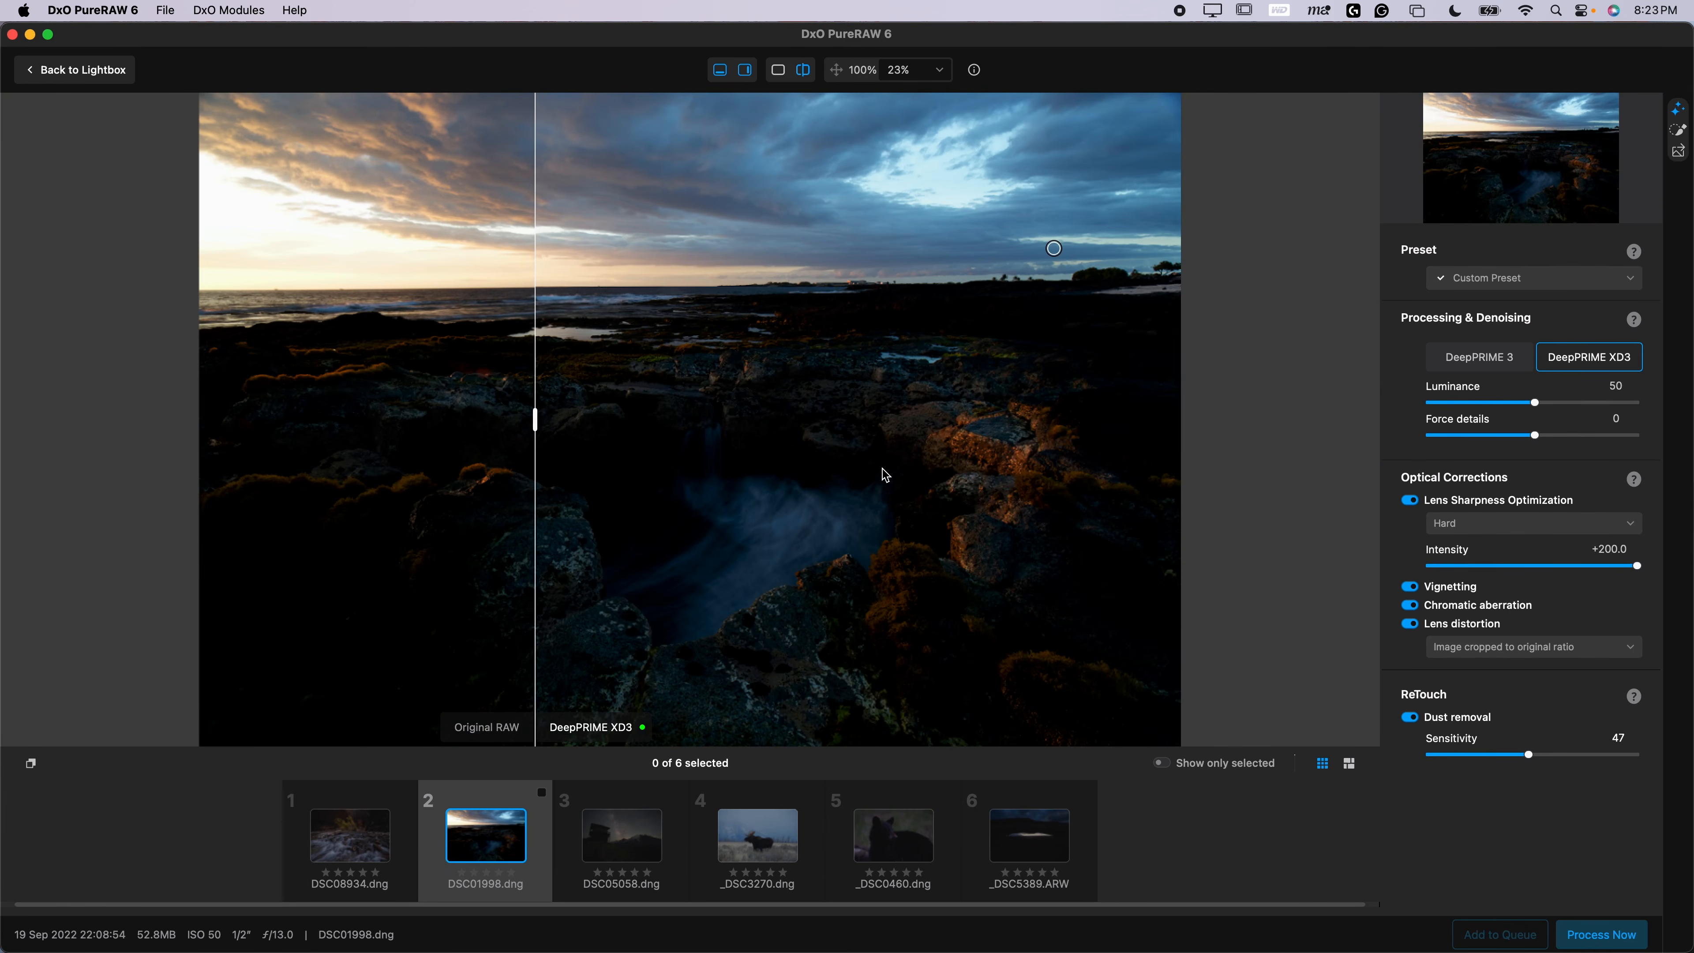
pyautogui.moveTo(1528, 754); pyautogui.dragTo(1677, 761)
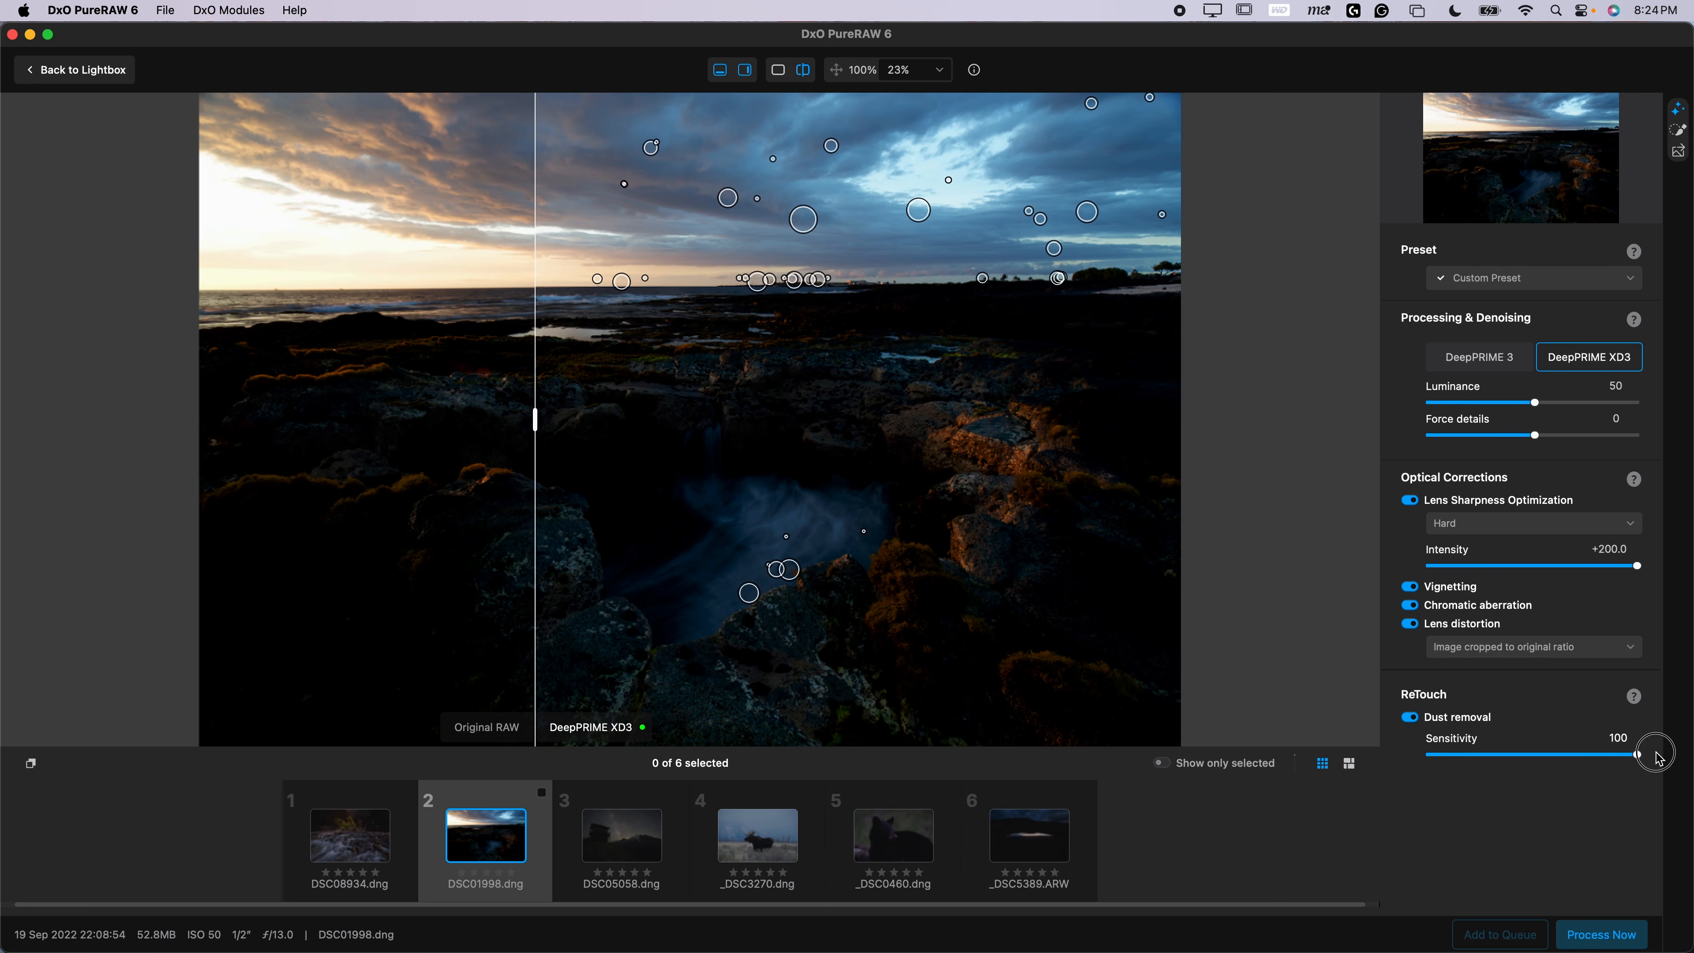
pyautogui.moveTo(1638, 755); pyautogui.dragTo(1554, 753)
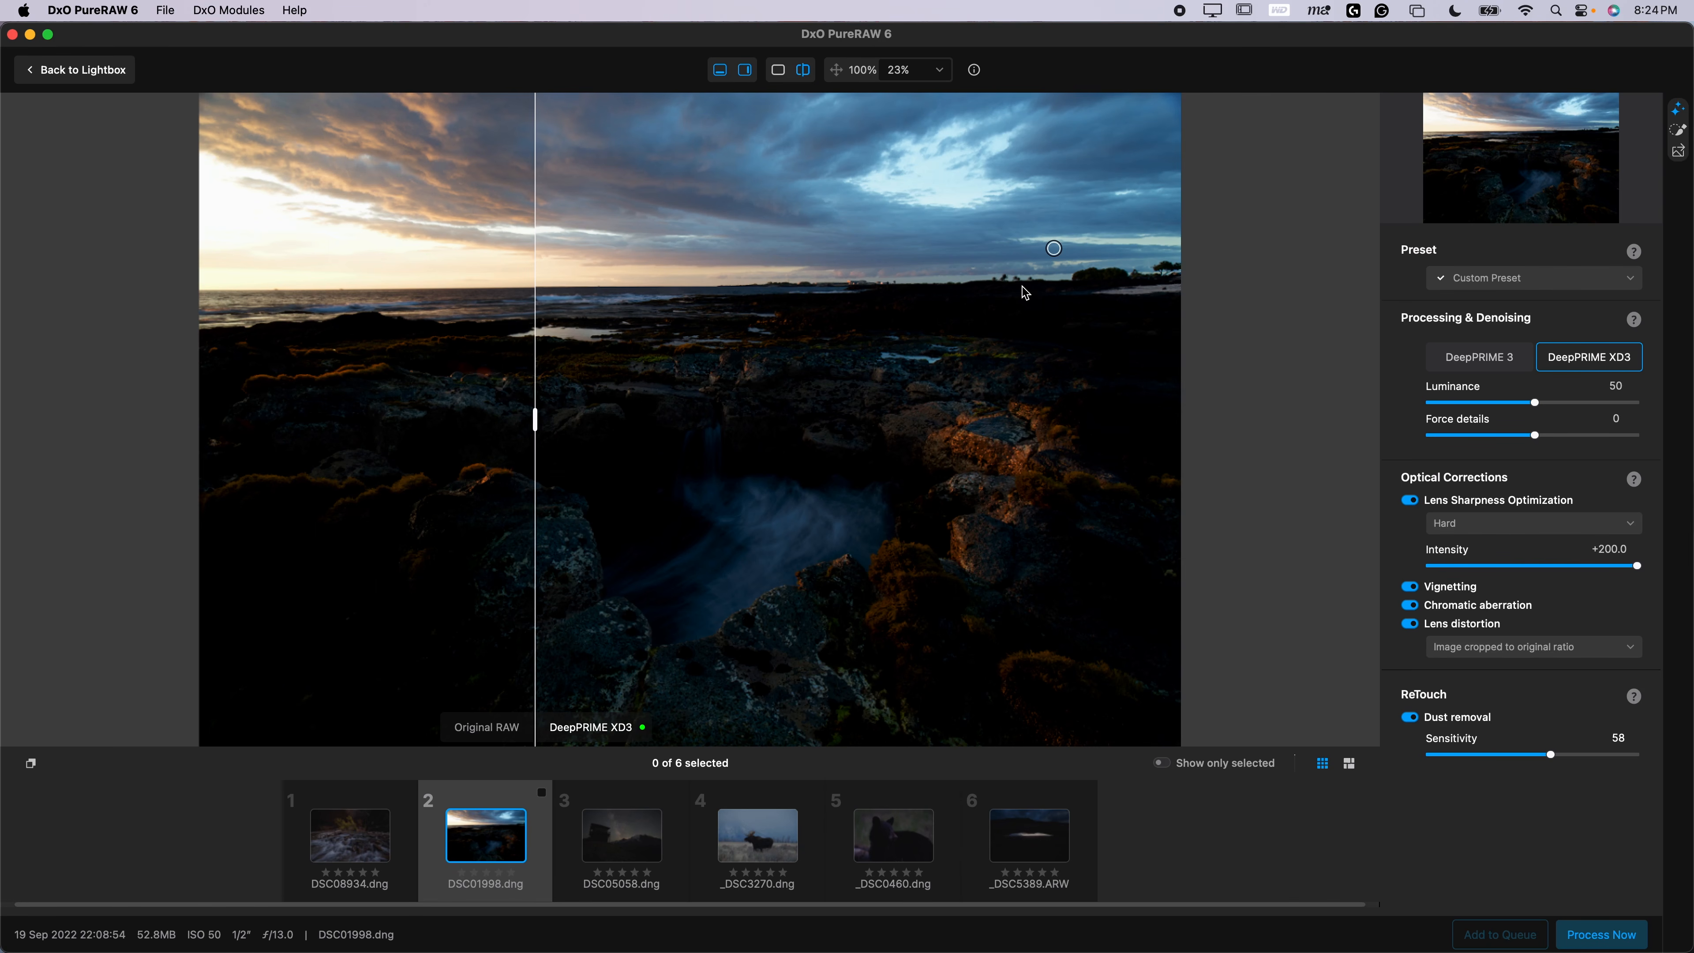
pyautogui.scroll(3, 998, 207)
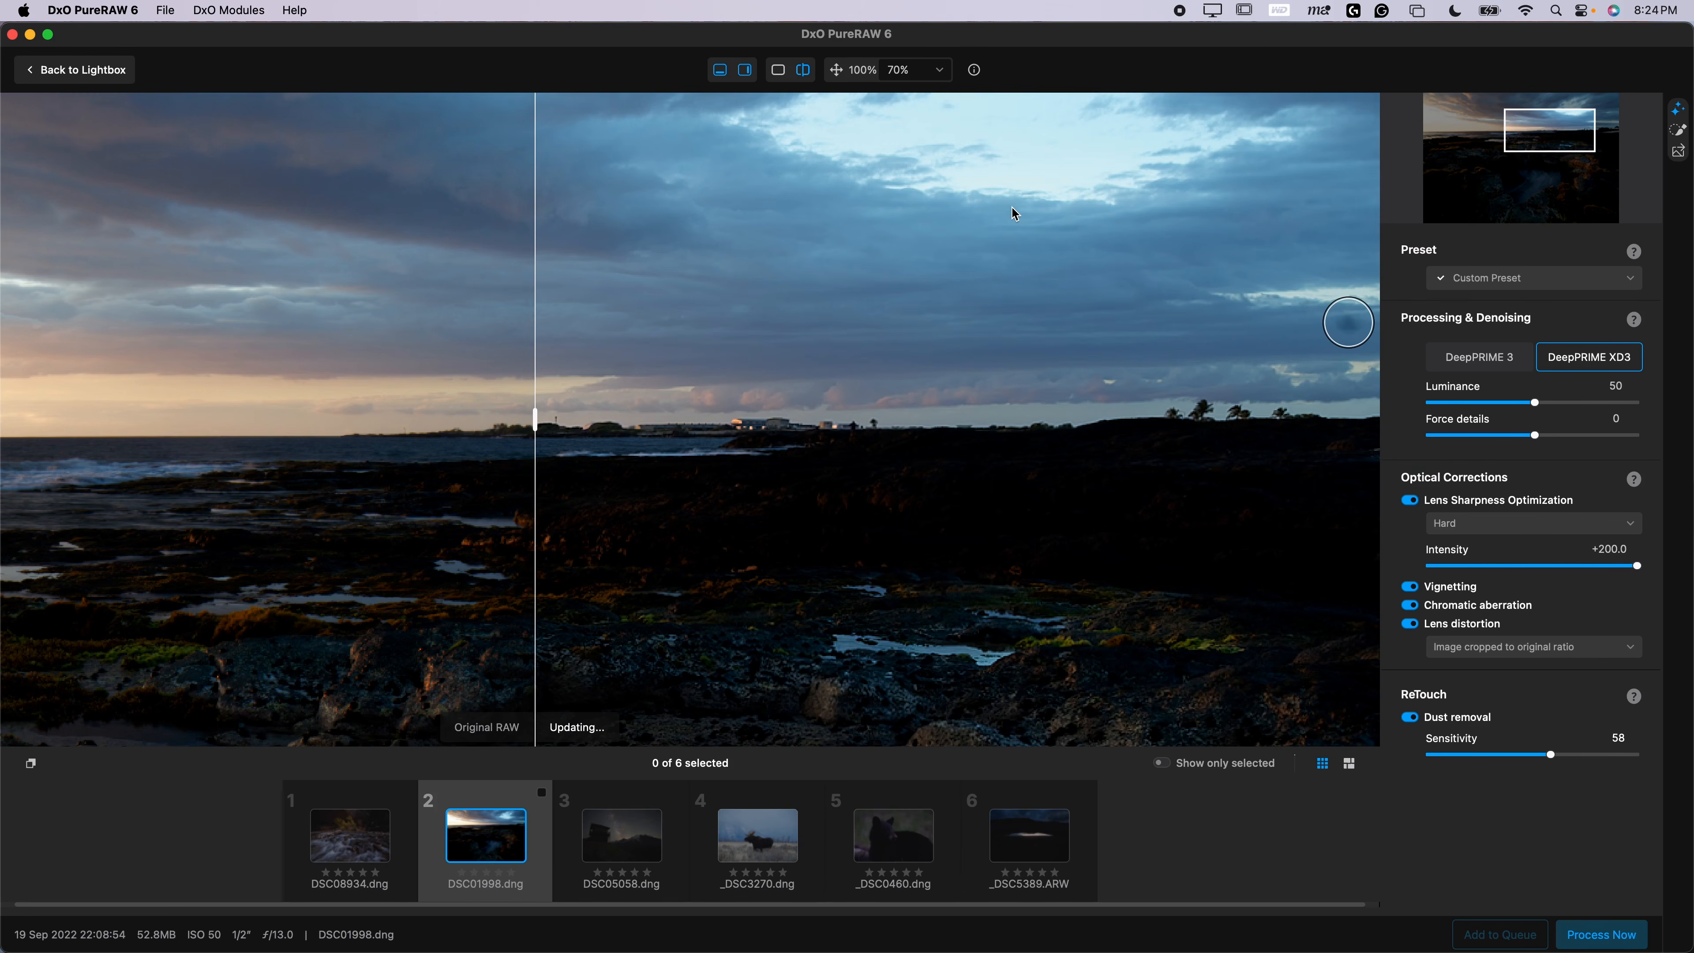
pyautogui.moveTo(1551, 129); pyautogui.dragTo(1559, 118)
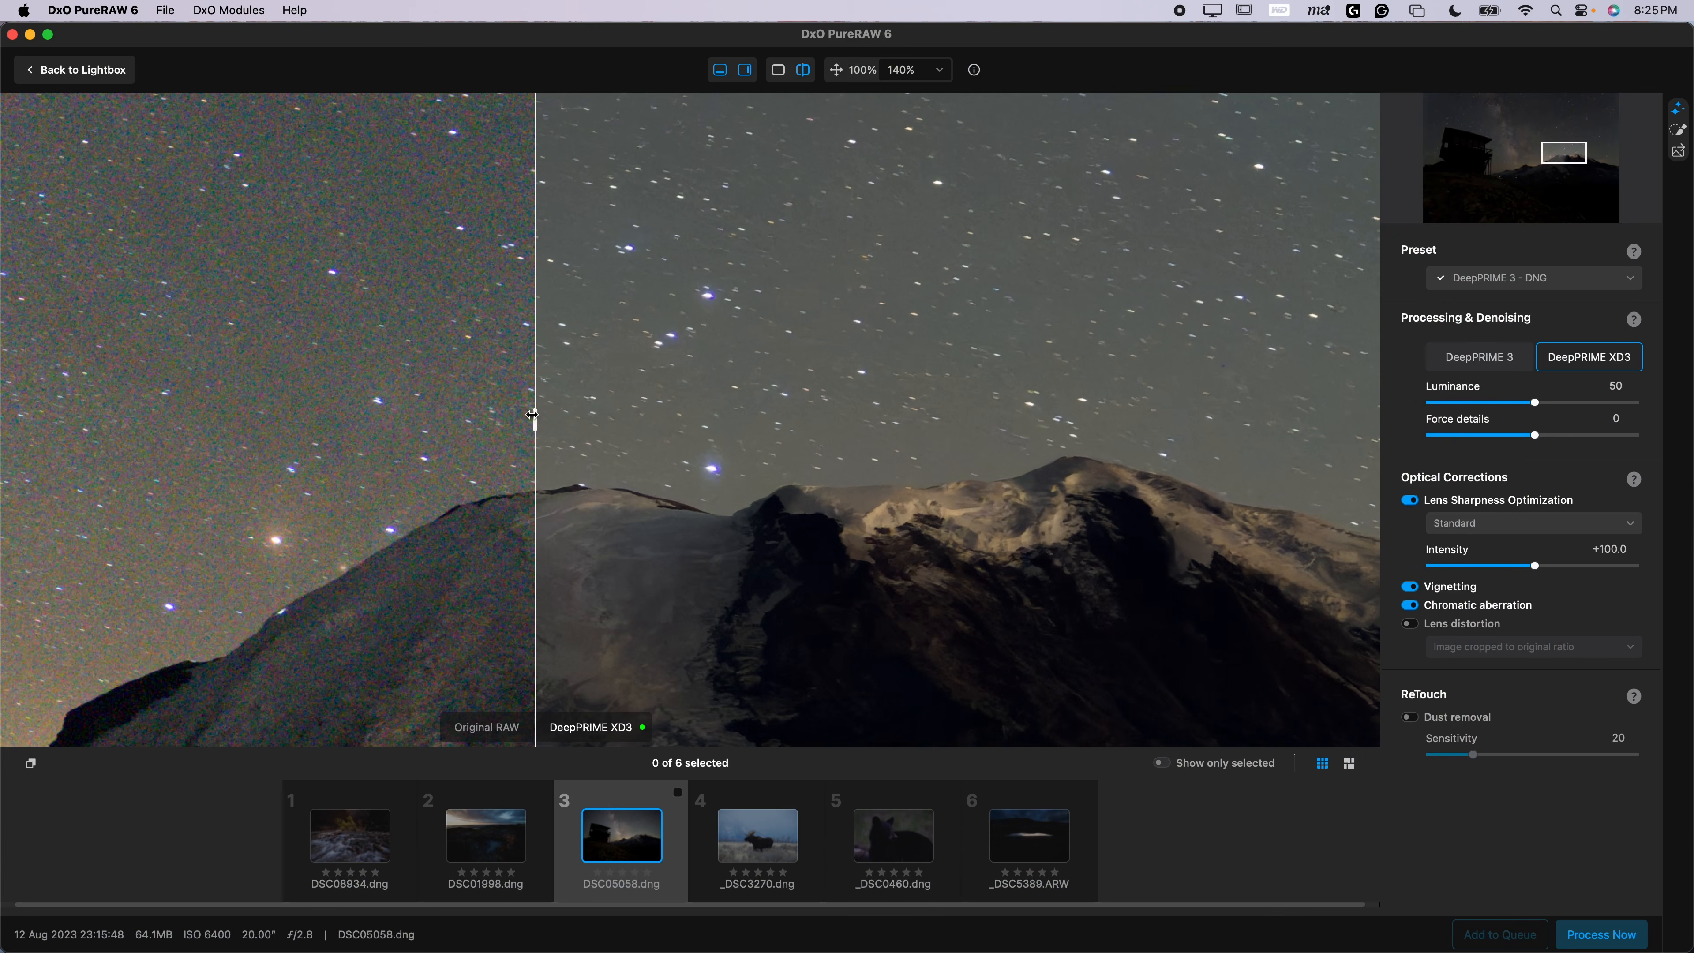
# Compare the original RAW with the DeepPRIME XD3 result across the starry sky and mountain in DSC05058.dng
pyautogui.moveTo(534, 417); pyautogui.dragTo(480, 375)
pyautogui.click(1544, 153)
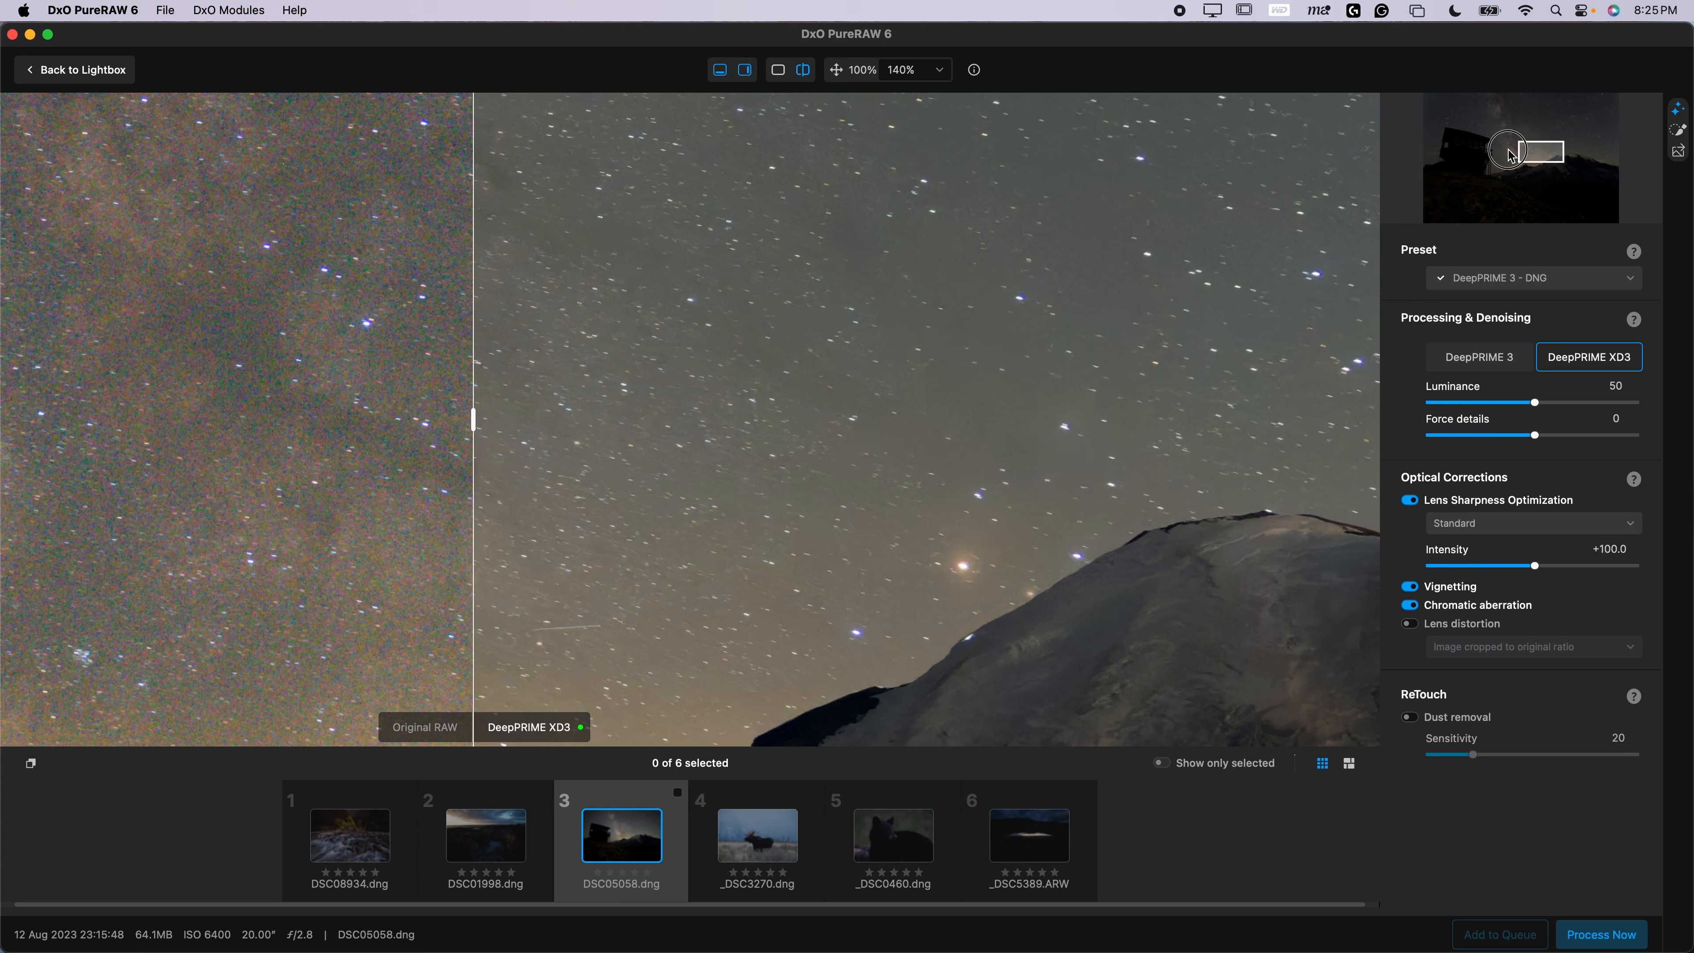
pyautogui.moveTo(474, 435); pyautogui.dragTo(264, 429)
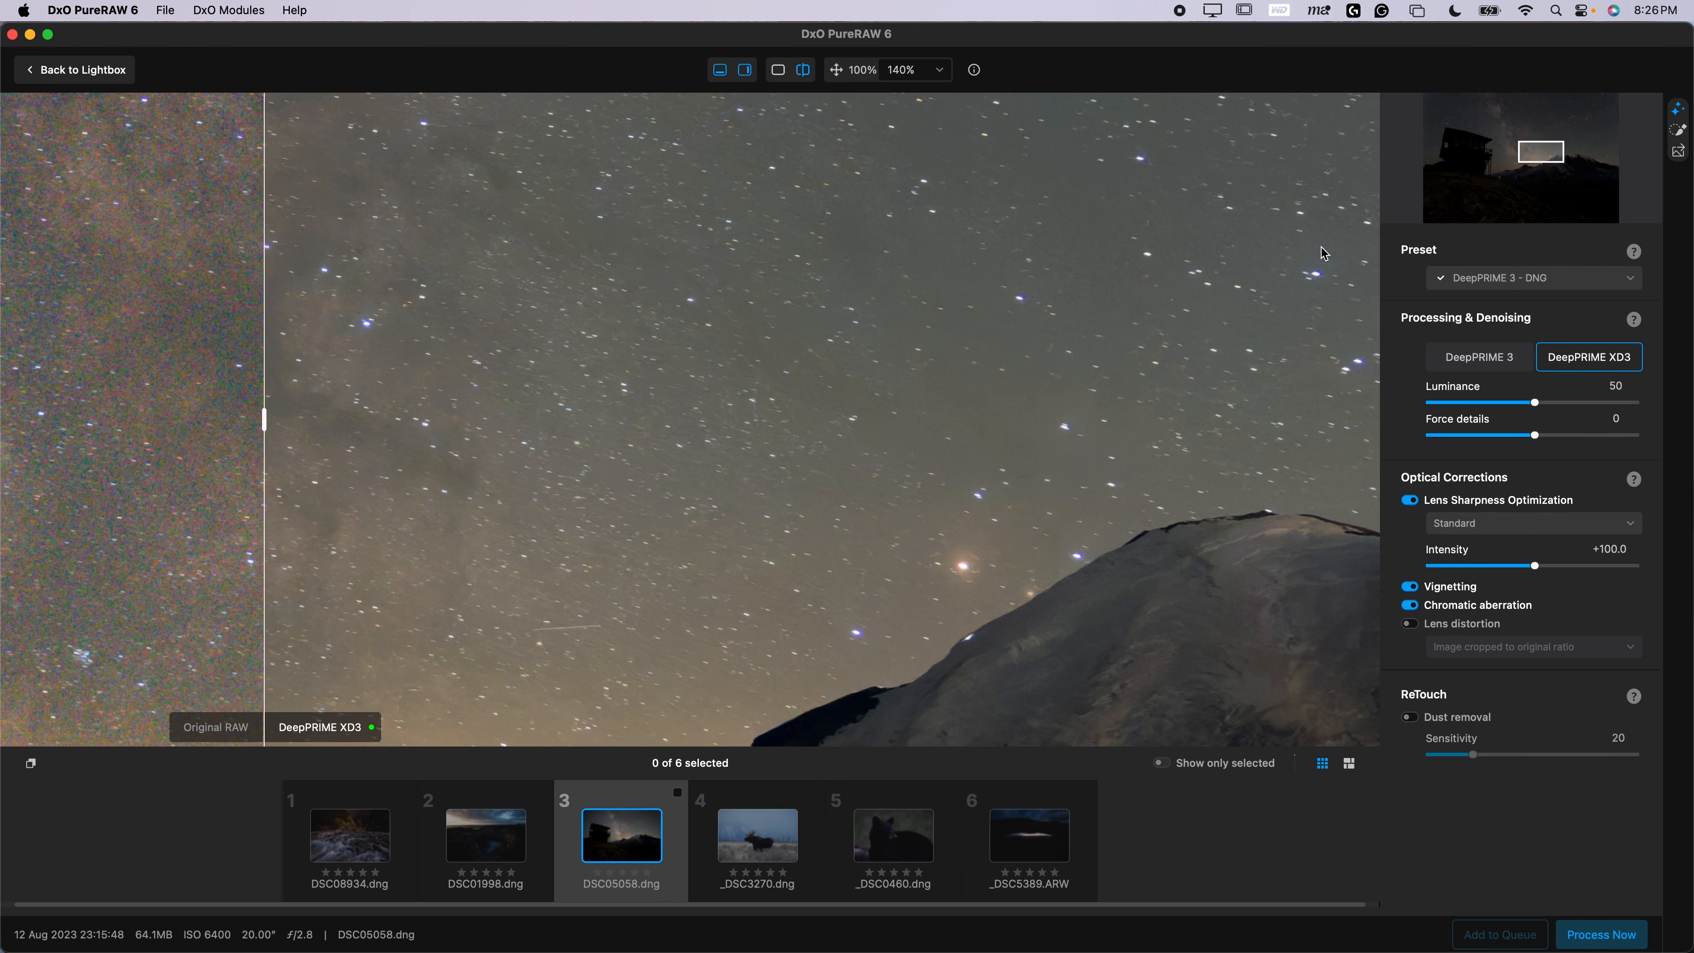
# Open the output settings and examine the DNG compression options, leaving the format on Uncompressed
pyautogui.click(1678, 156)
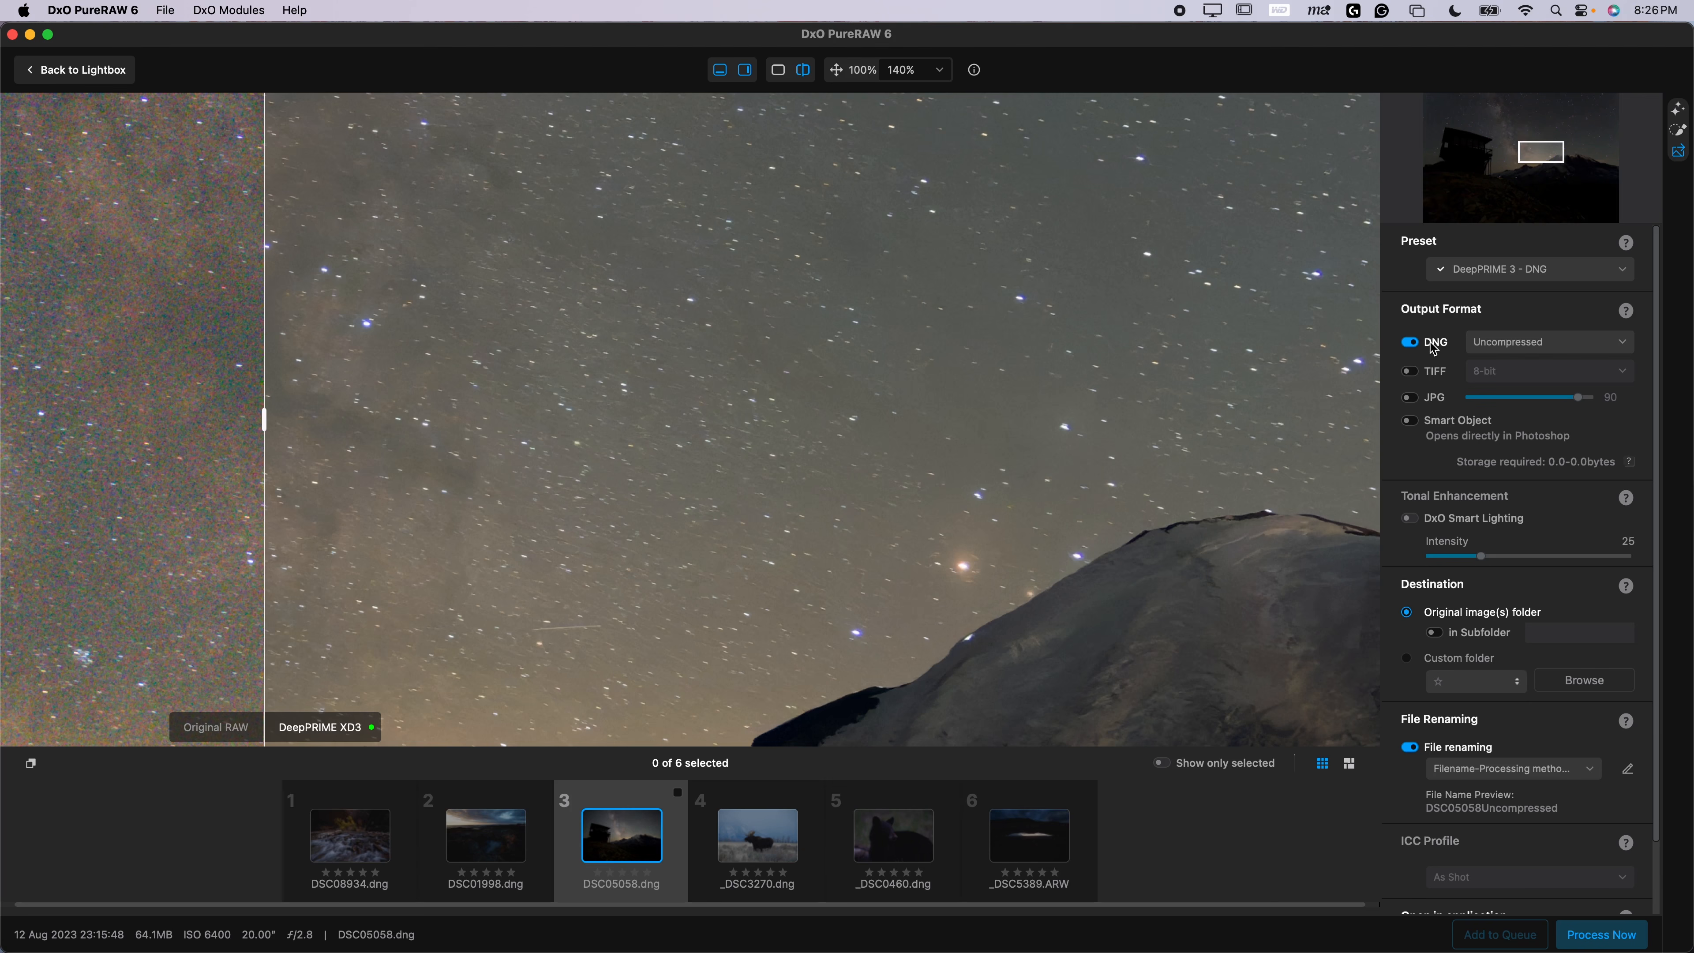
pyautogui.click(1501, 343)
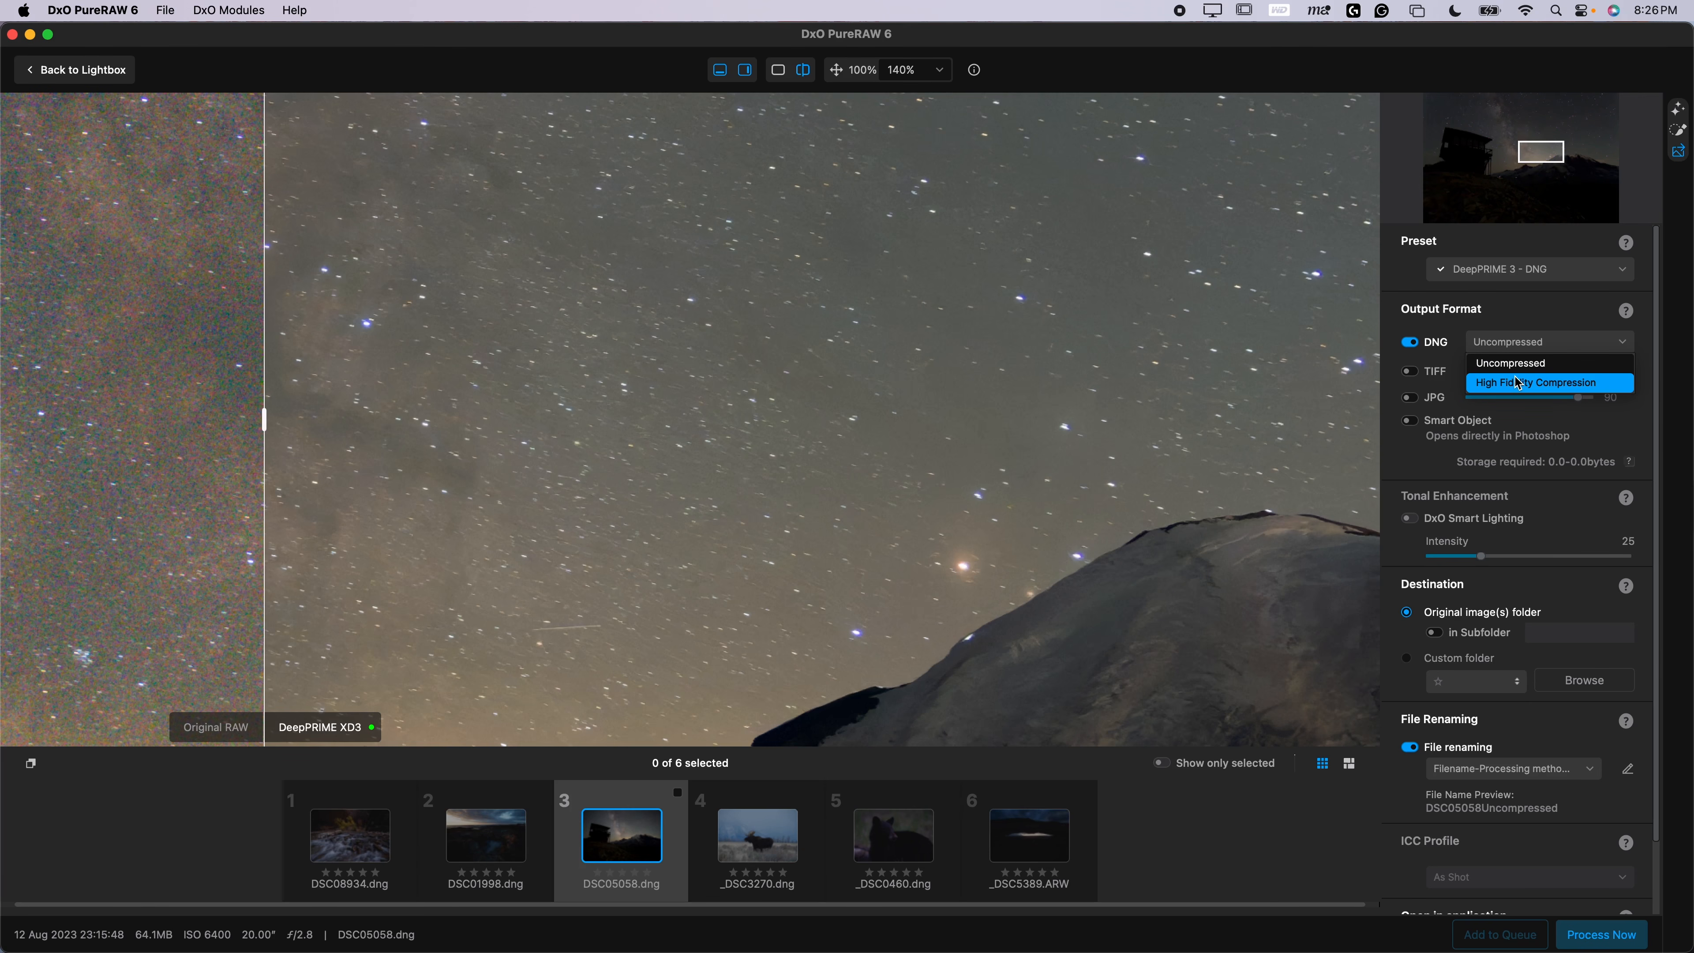
pyautogui.click(1513, 310)
pyautogui.click(1524, 343)
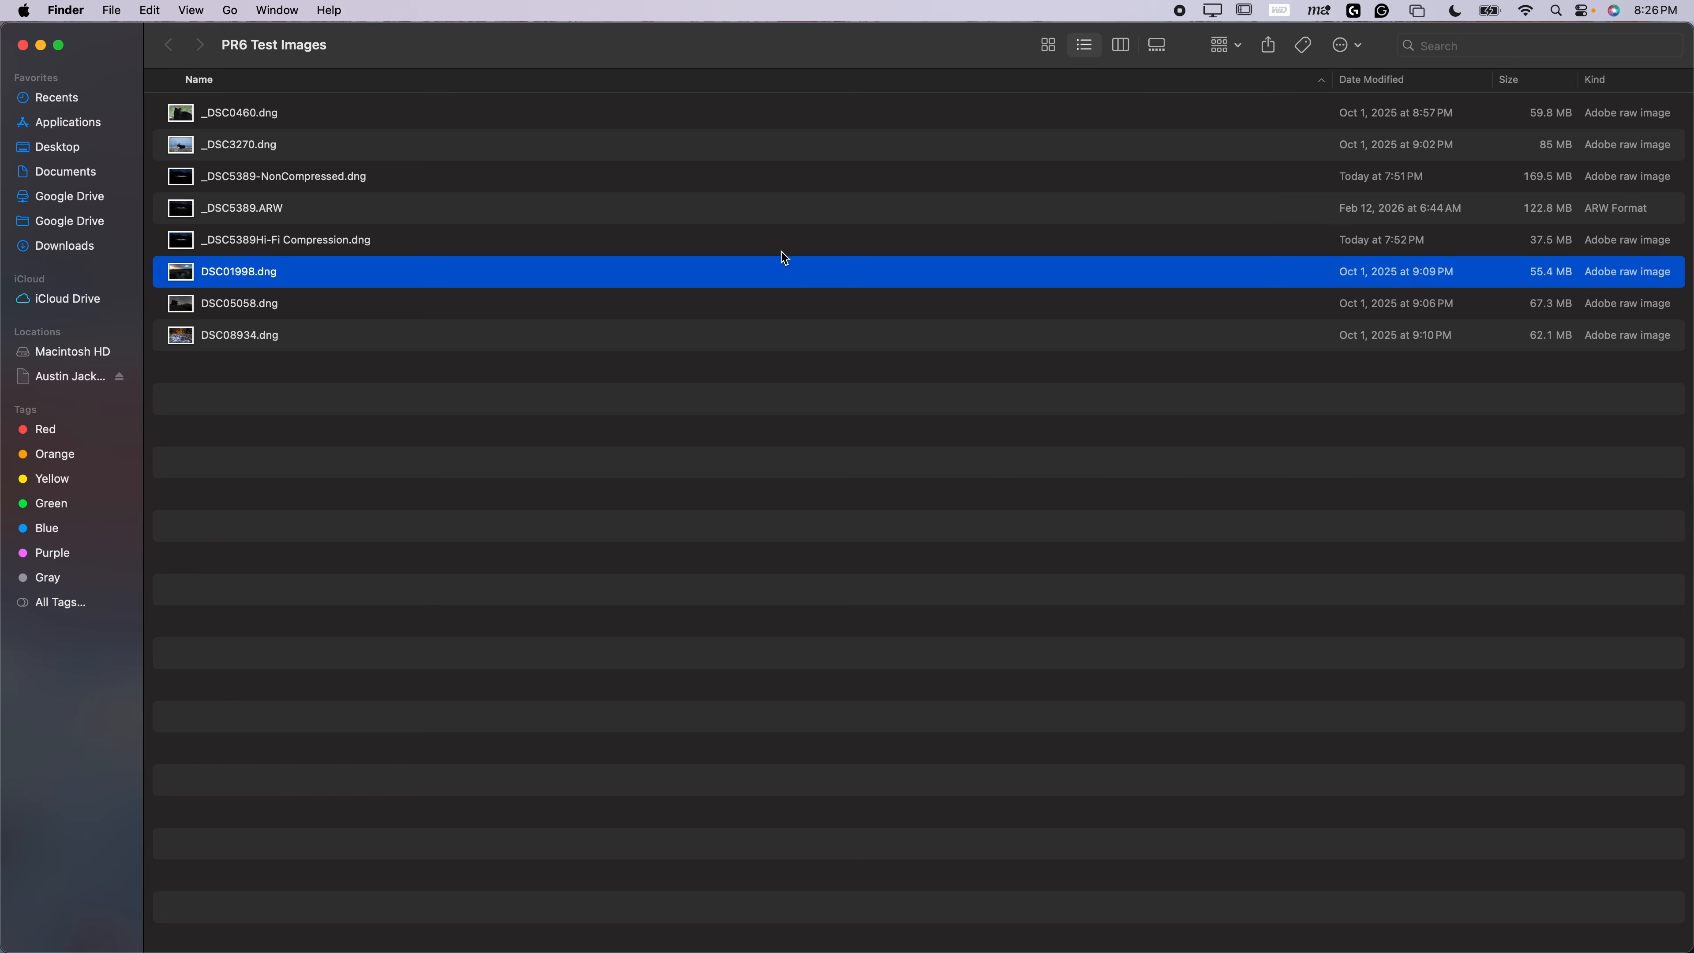
# Switch to Finder and select the original, NonCompressed and Hi-Fi Compression files of _DSC5389 to compare their file sizes
pyautogui.click(781, 247)
pyautogui.keyDown('shift'); pyautogui.click(770, 185); pyautogui.keyUp('shift')
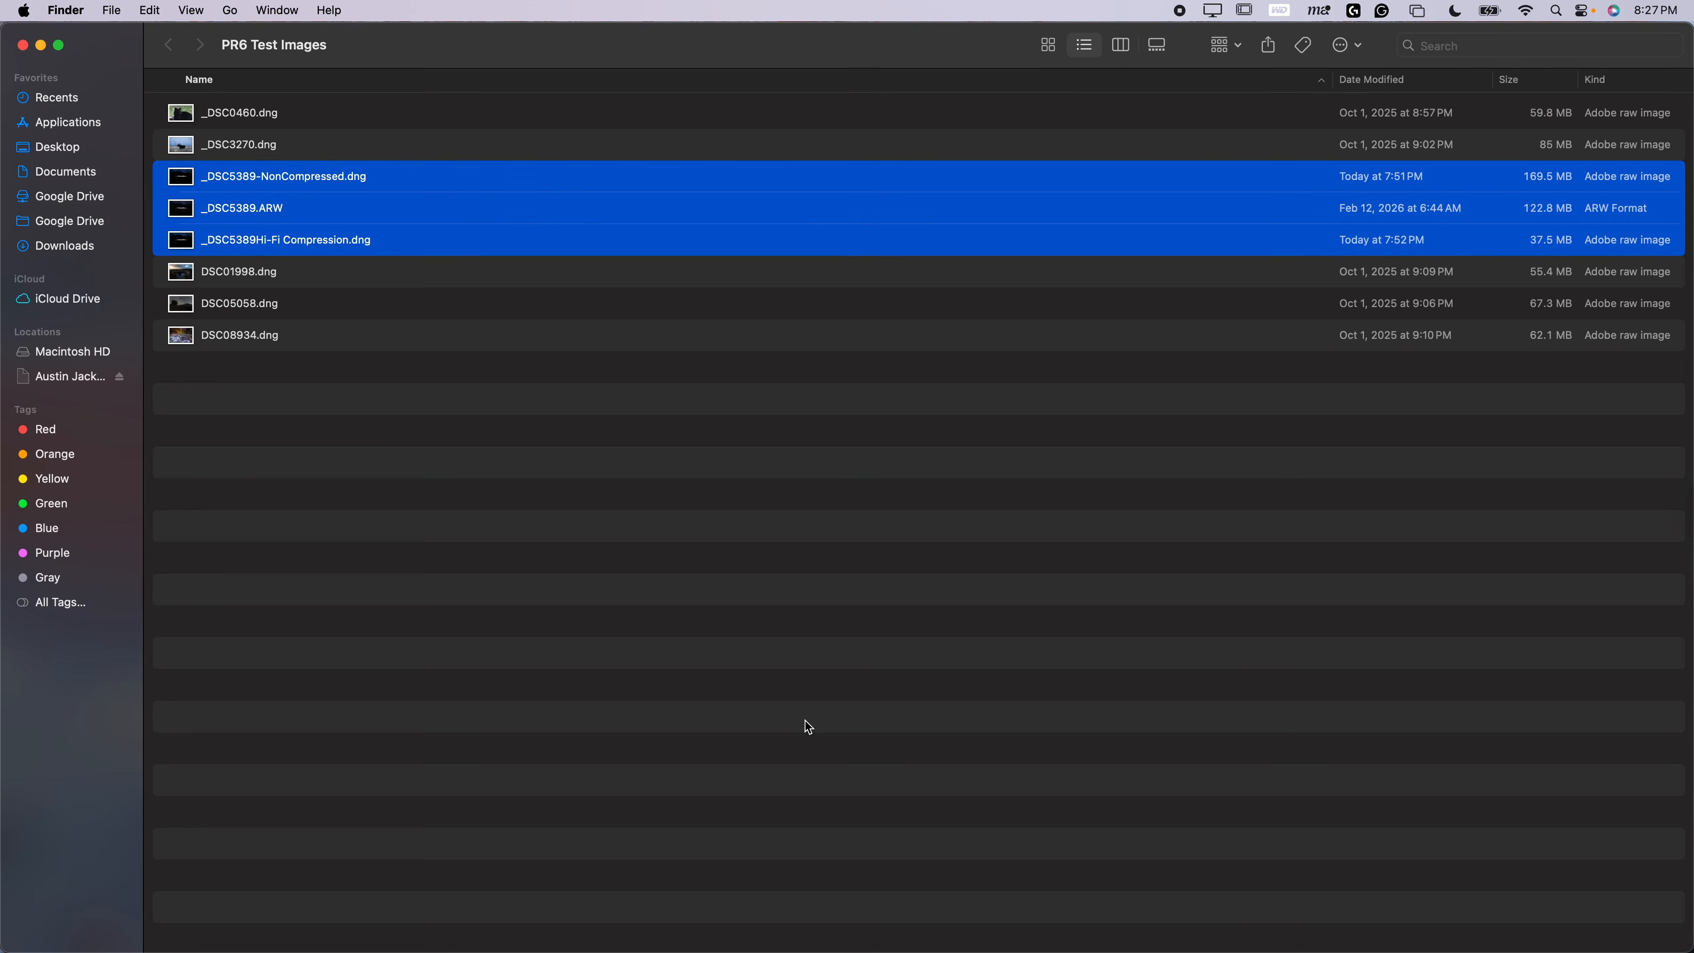
# Switch to Lightroom Classic and compare the Hi-Fi Compression and NonCompressed versions of _DSC5389 by alternating between them
pyautogui.click(868, 944)
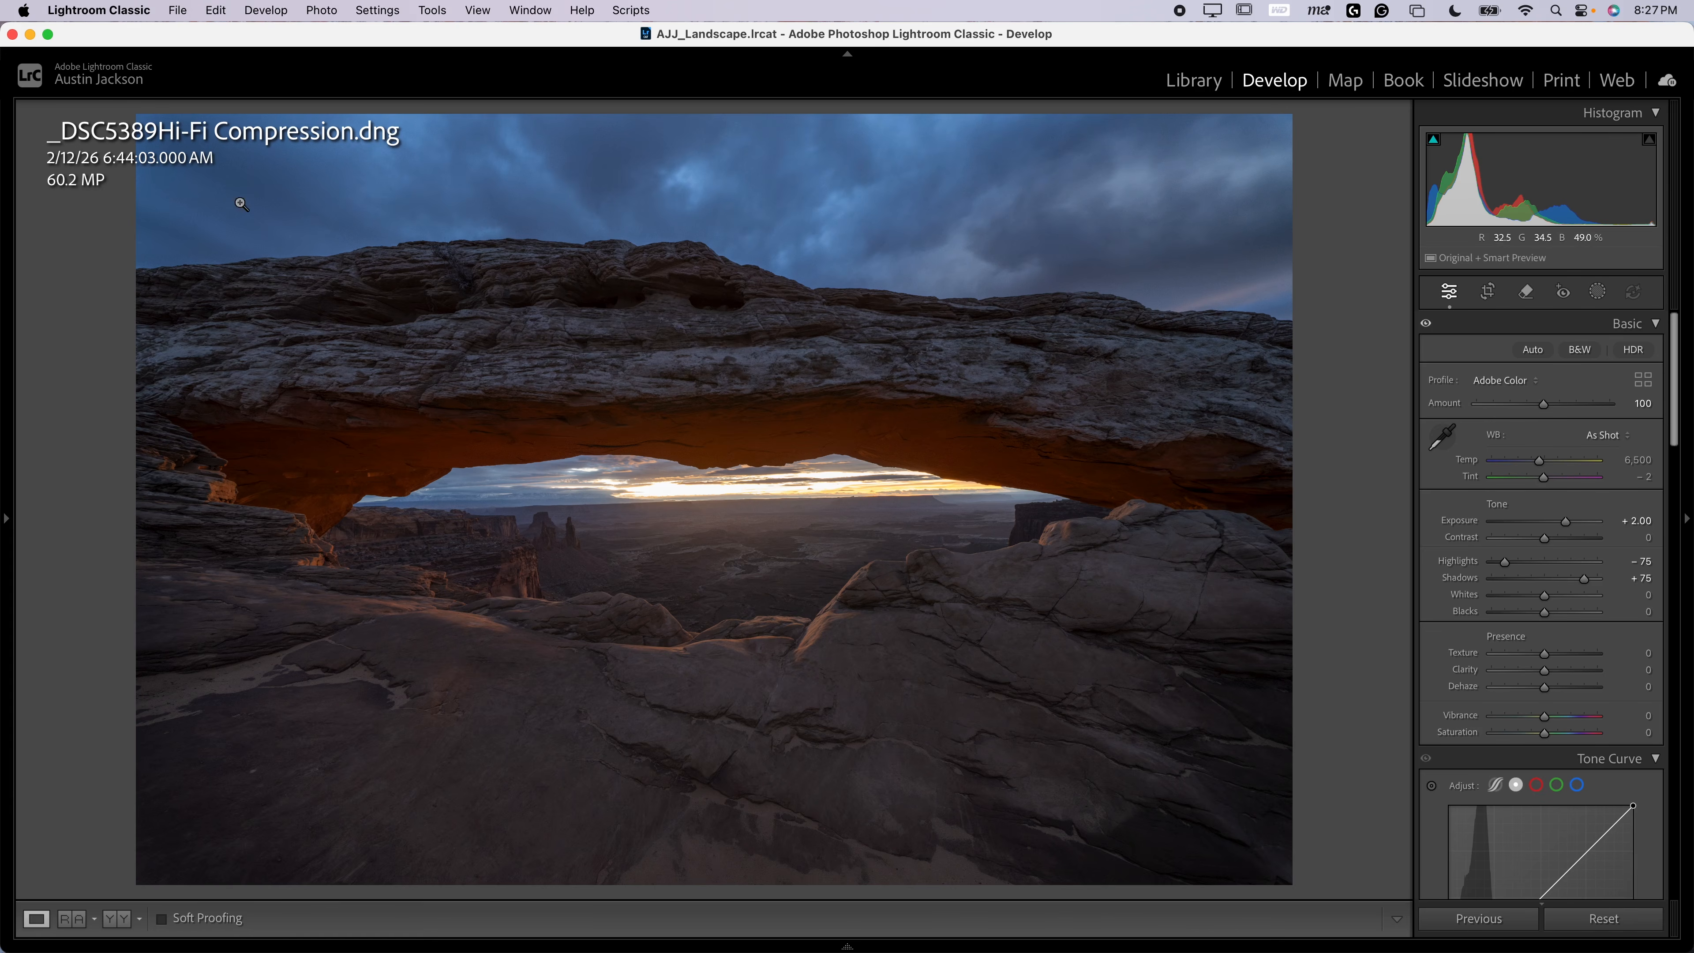
pyautogui.click(133, 903)
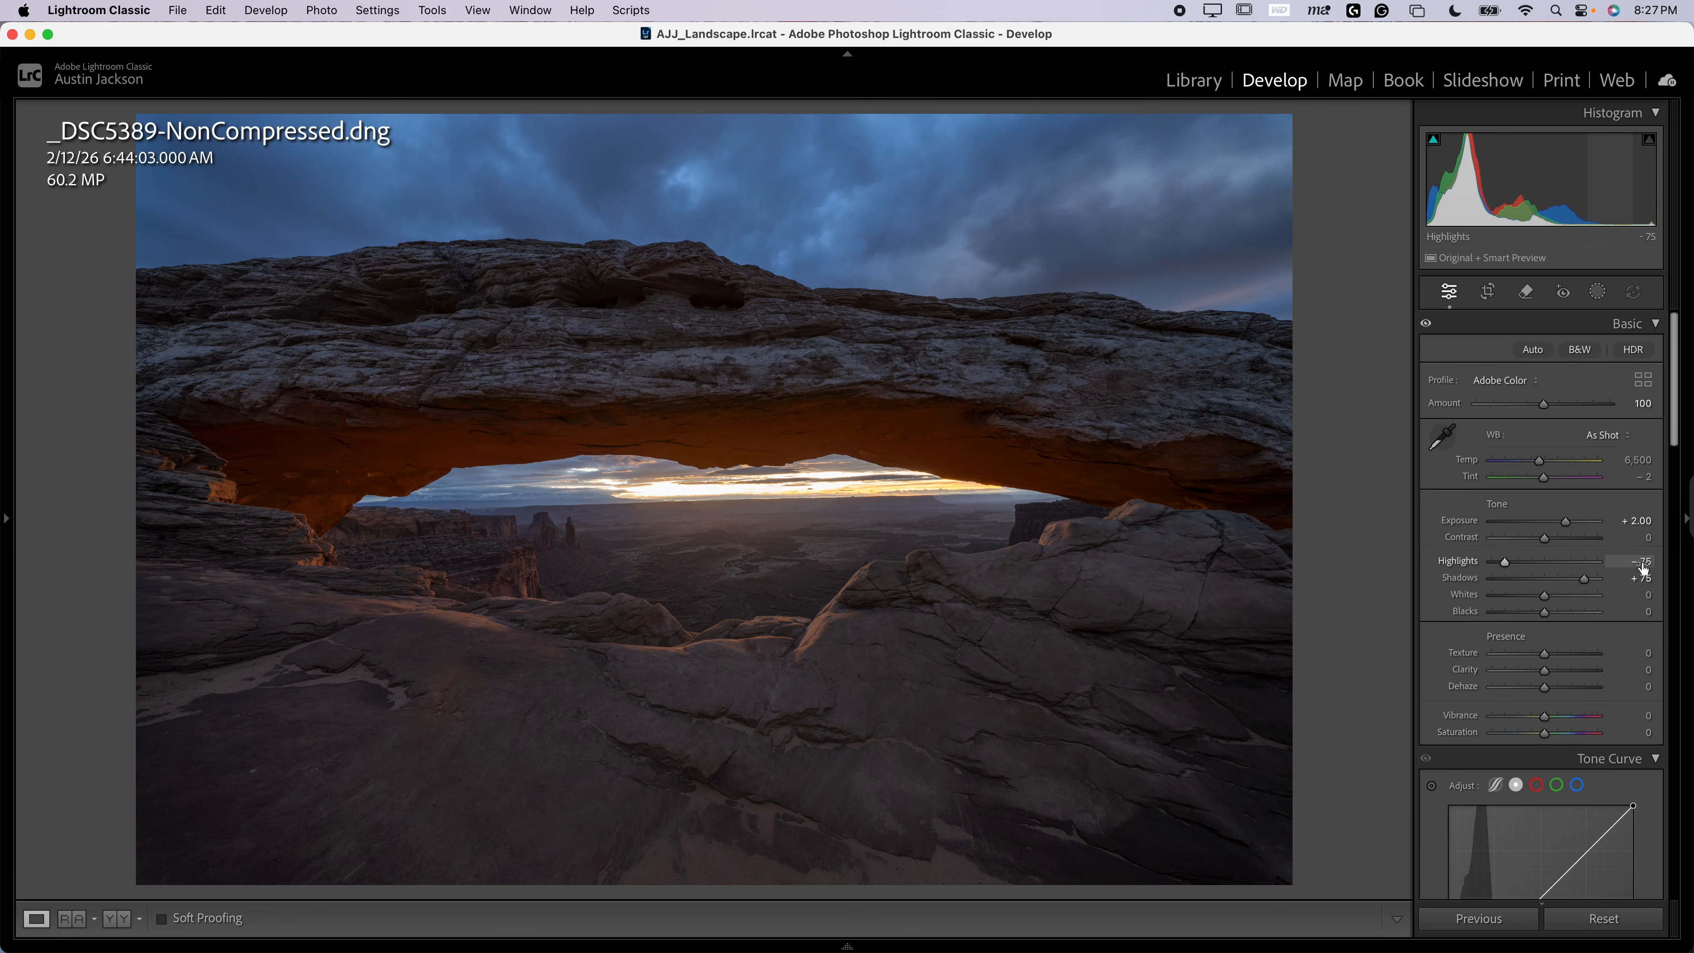
pyautogui.moveTo(34, 927)
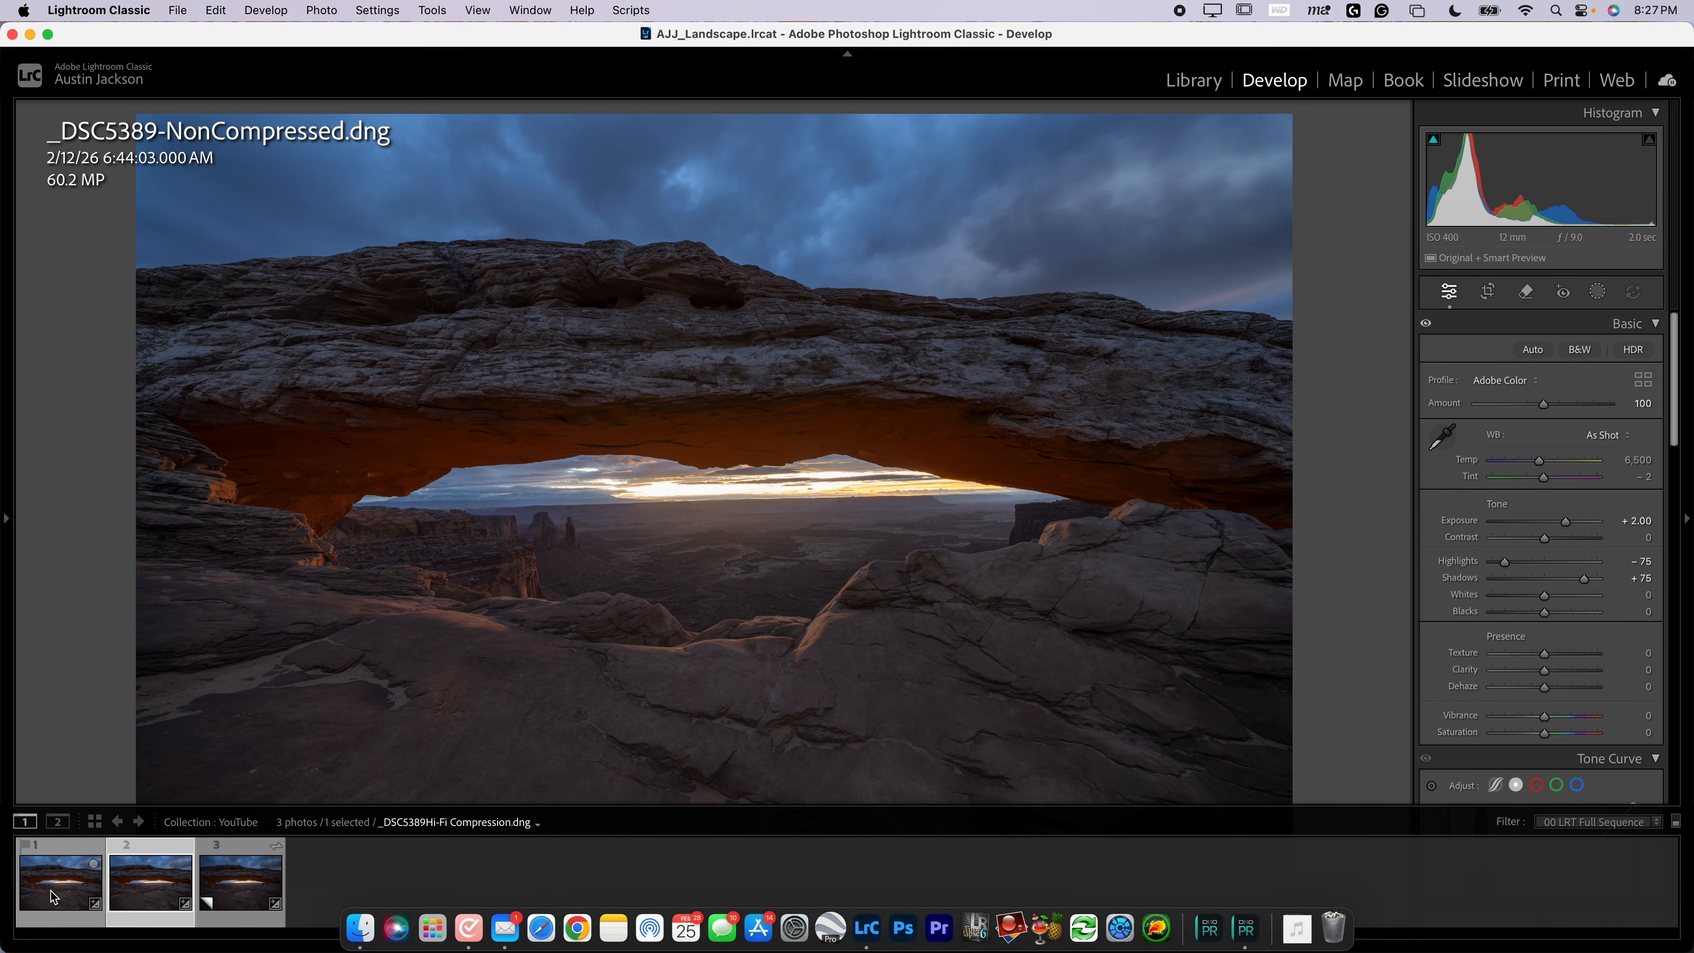
pyautogui.moveTo(61, 895)
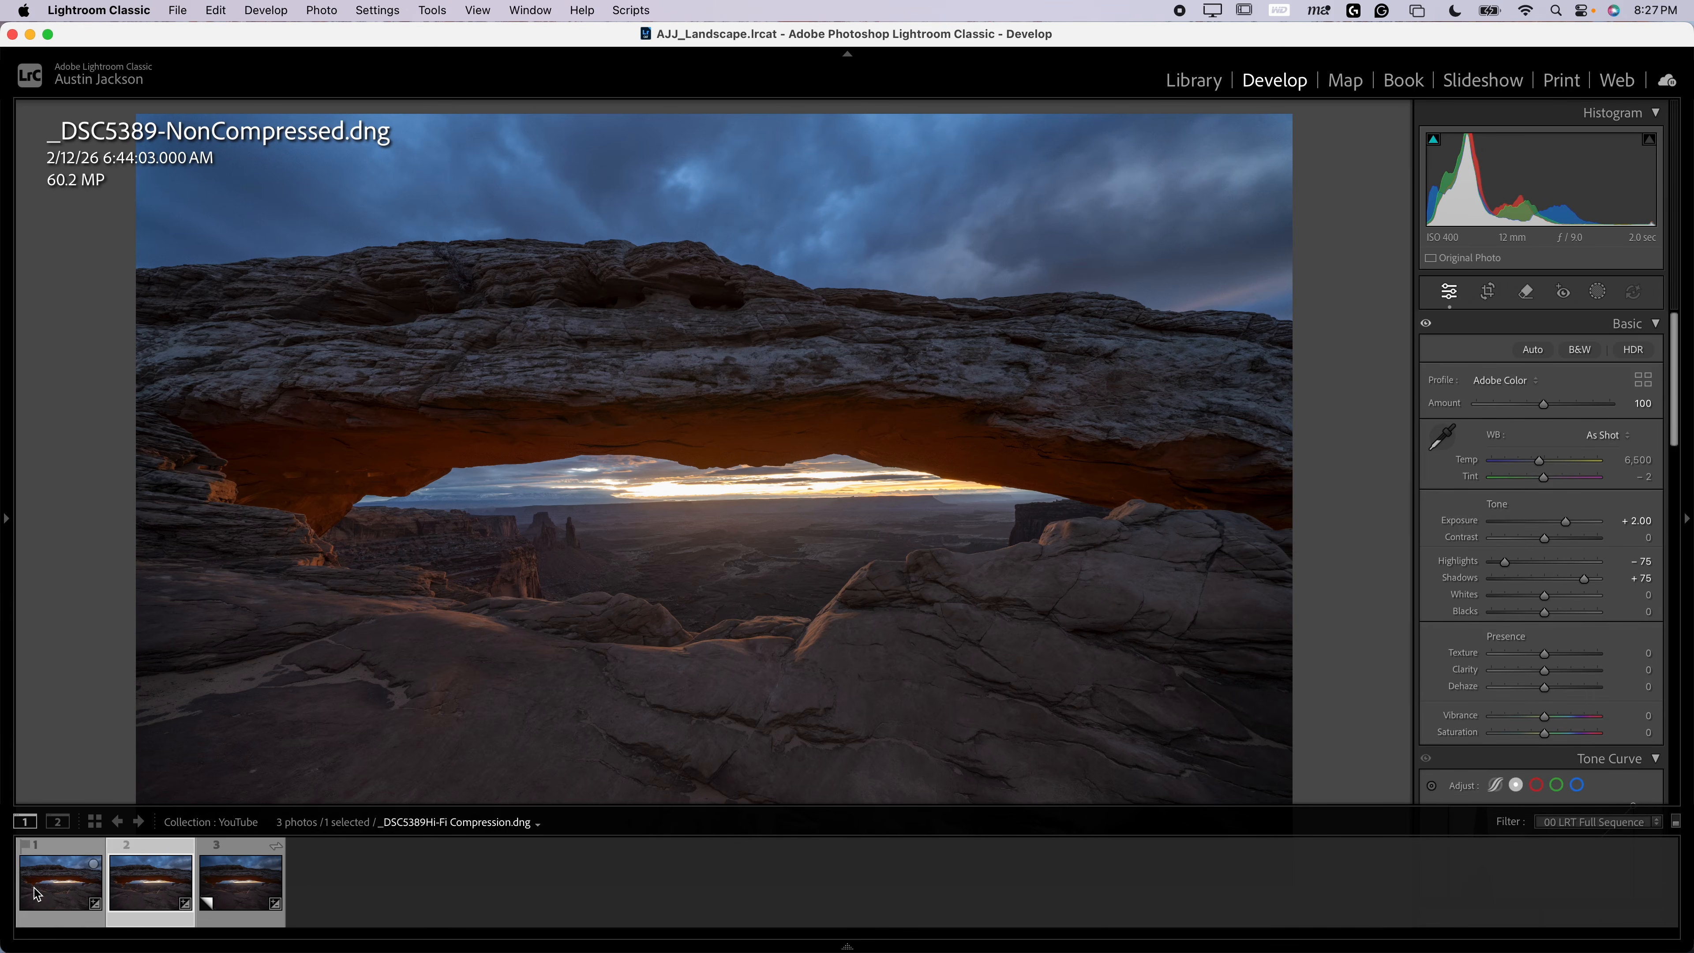
pyautogui.click(38, 894)
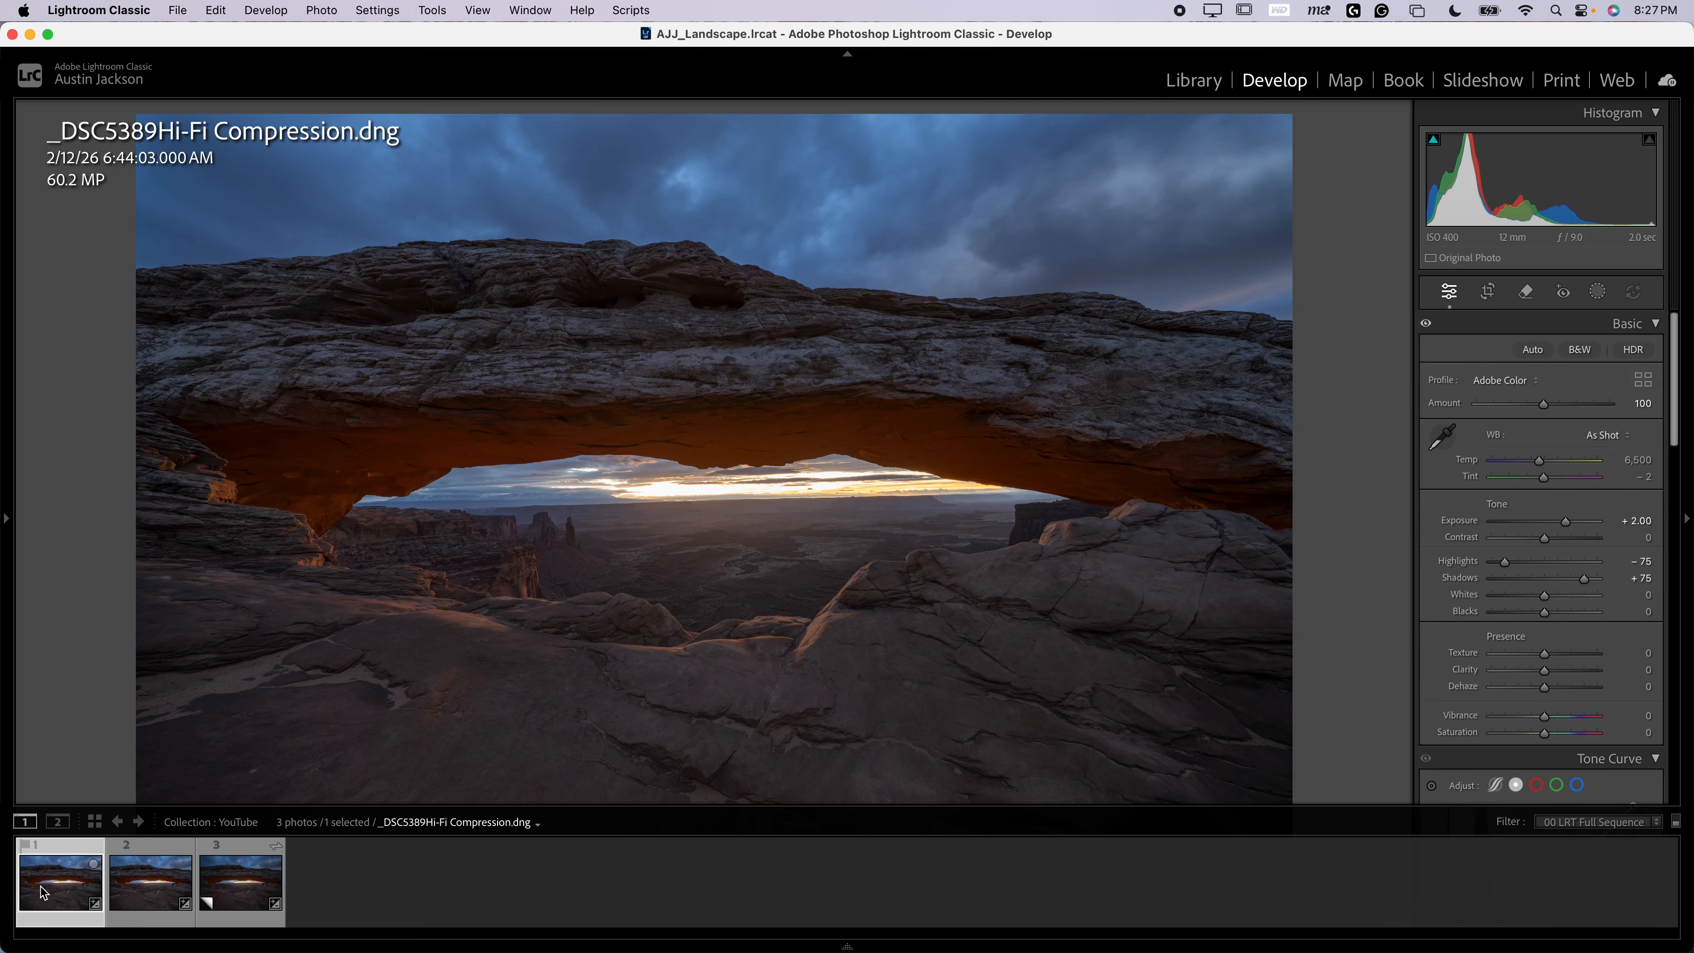
pyautogui.click(141, 892)
# Set Highlights to -100 on both _DSC5389 DNGs, with Shadows at +88 on the Hi-Fi Compression version and +96 on the NonCompressed one
pyautogui.click(72, 892)
pyautogui.moveTo(1505, 562); pyautogui.dragTo(1591, 579)
pyautogui.moveTo(349, 948)
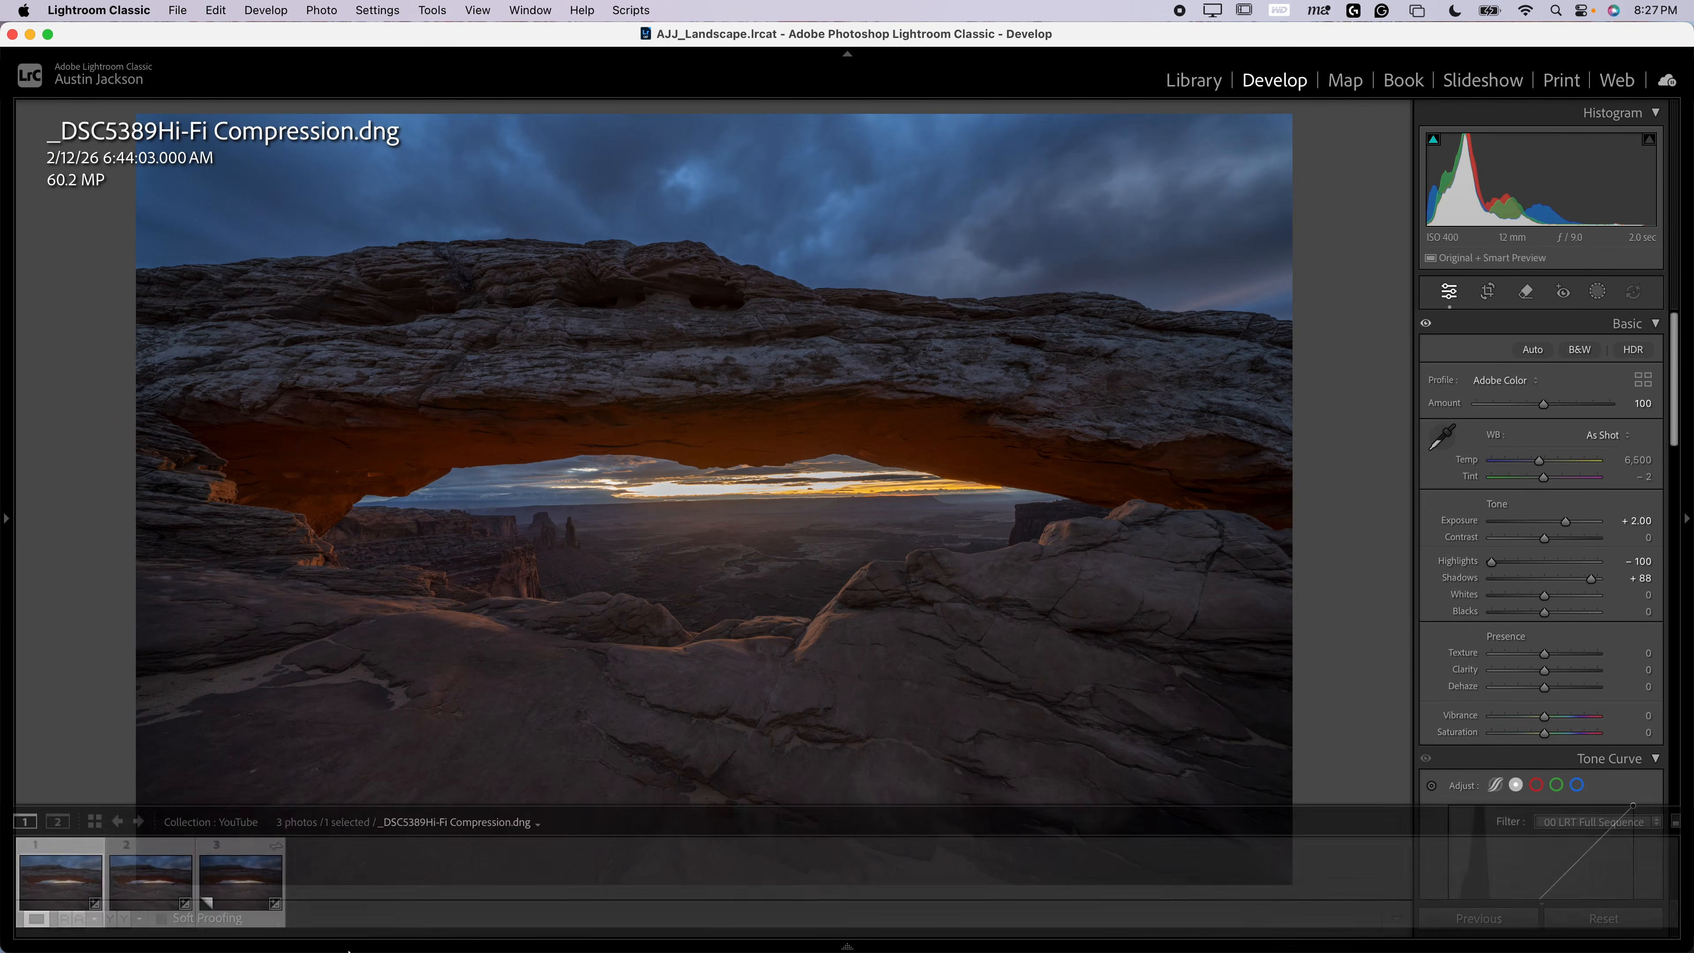
pyautogui.click(203, 895)
pyautogui.moveTo(1512, 566); pyautogui.dragTo(1595, 578)
pyautogui.moveTo(113, 949)
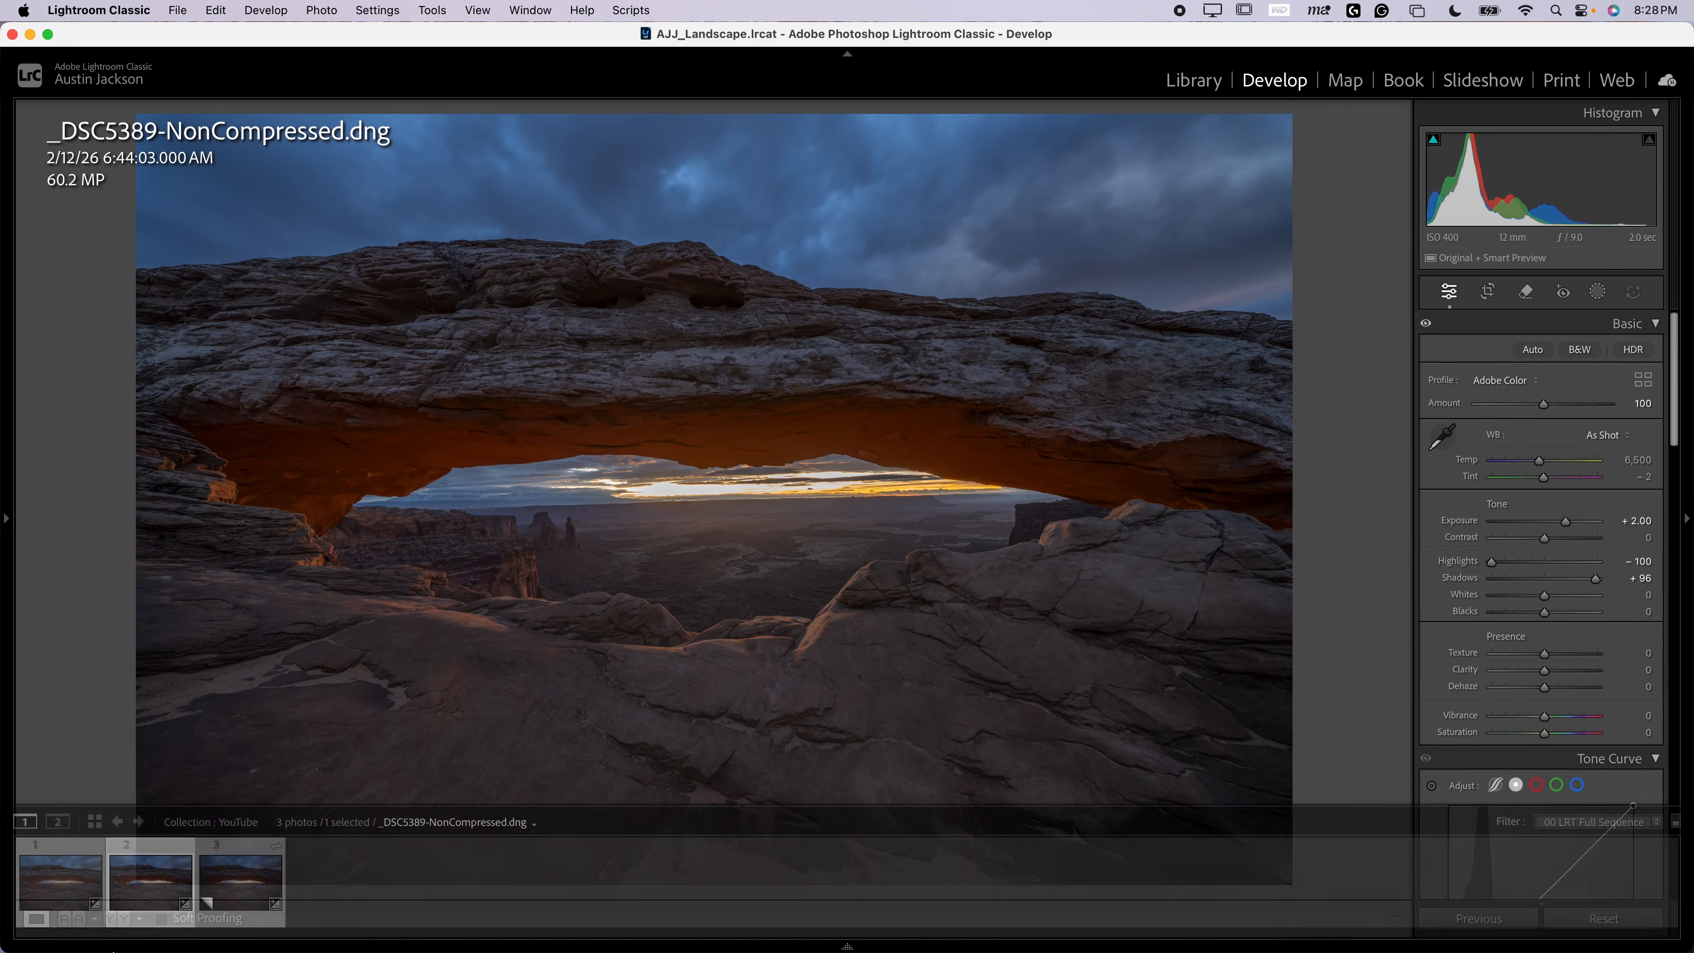
pyautogui.click(241, 875)
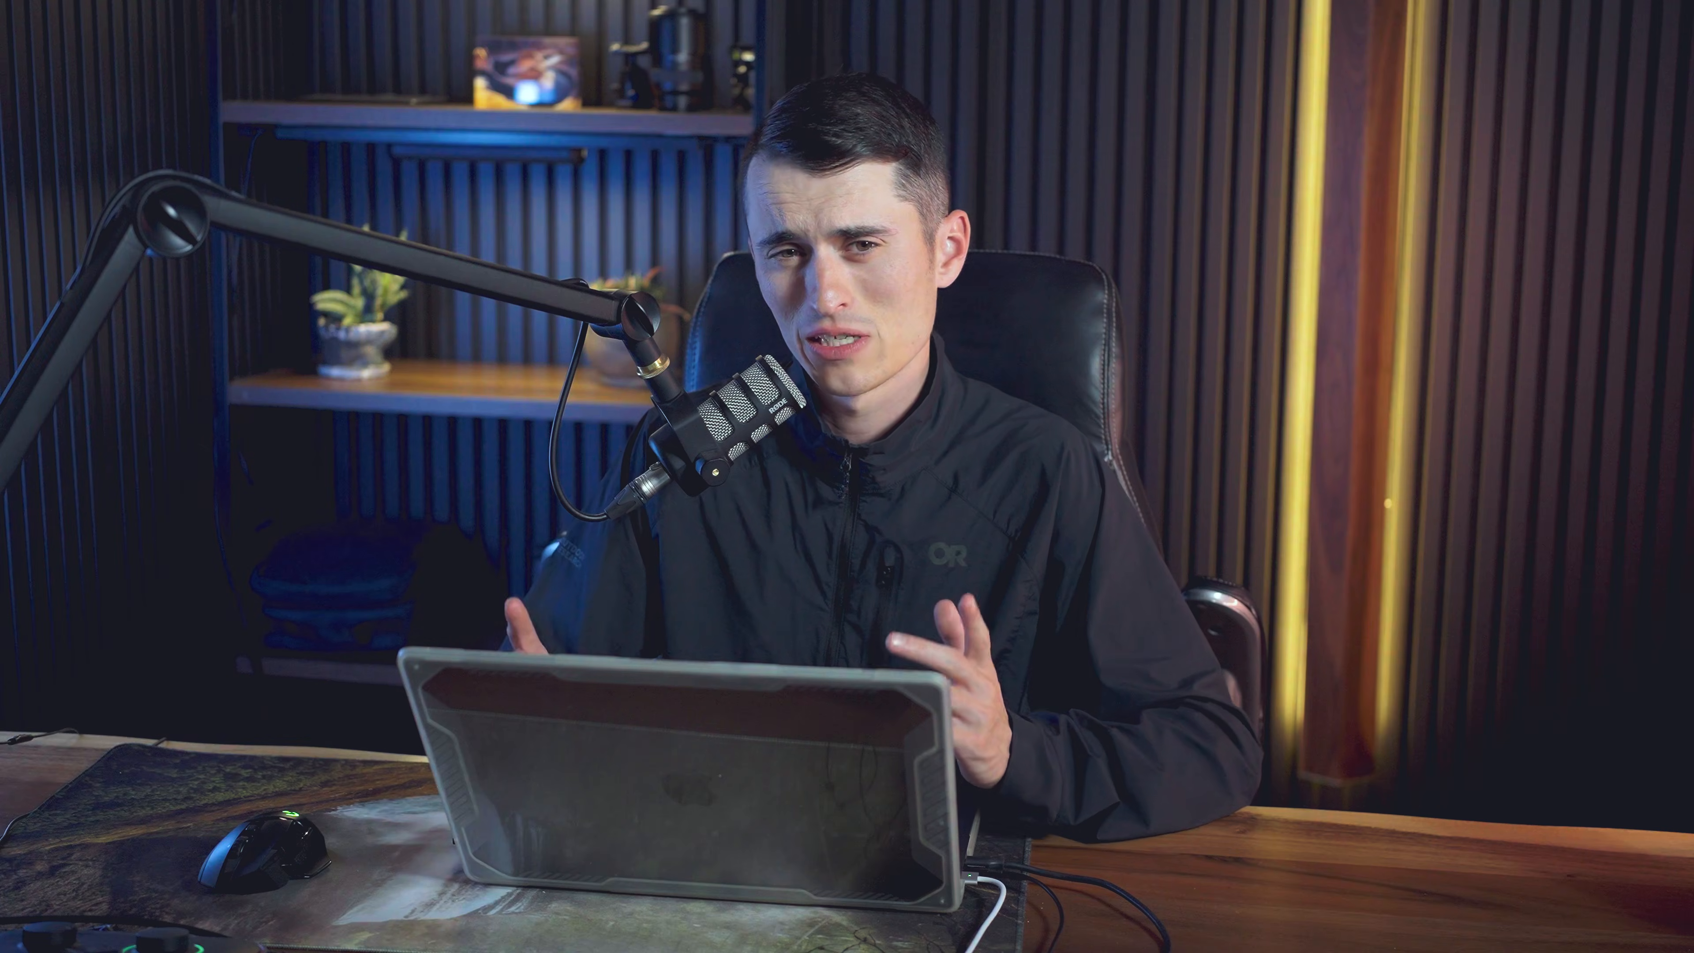